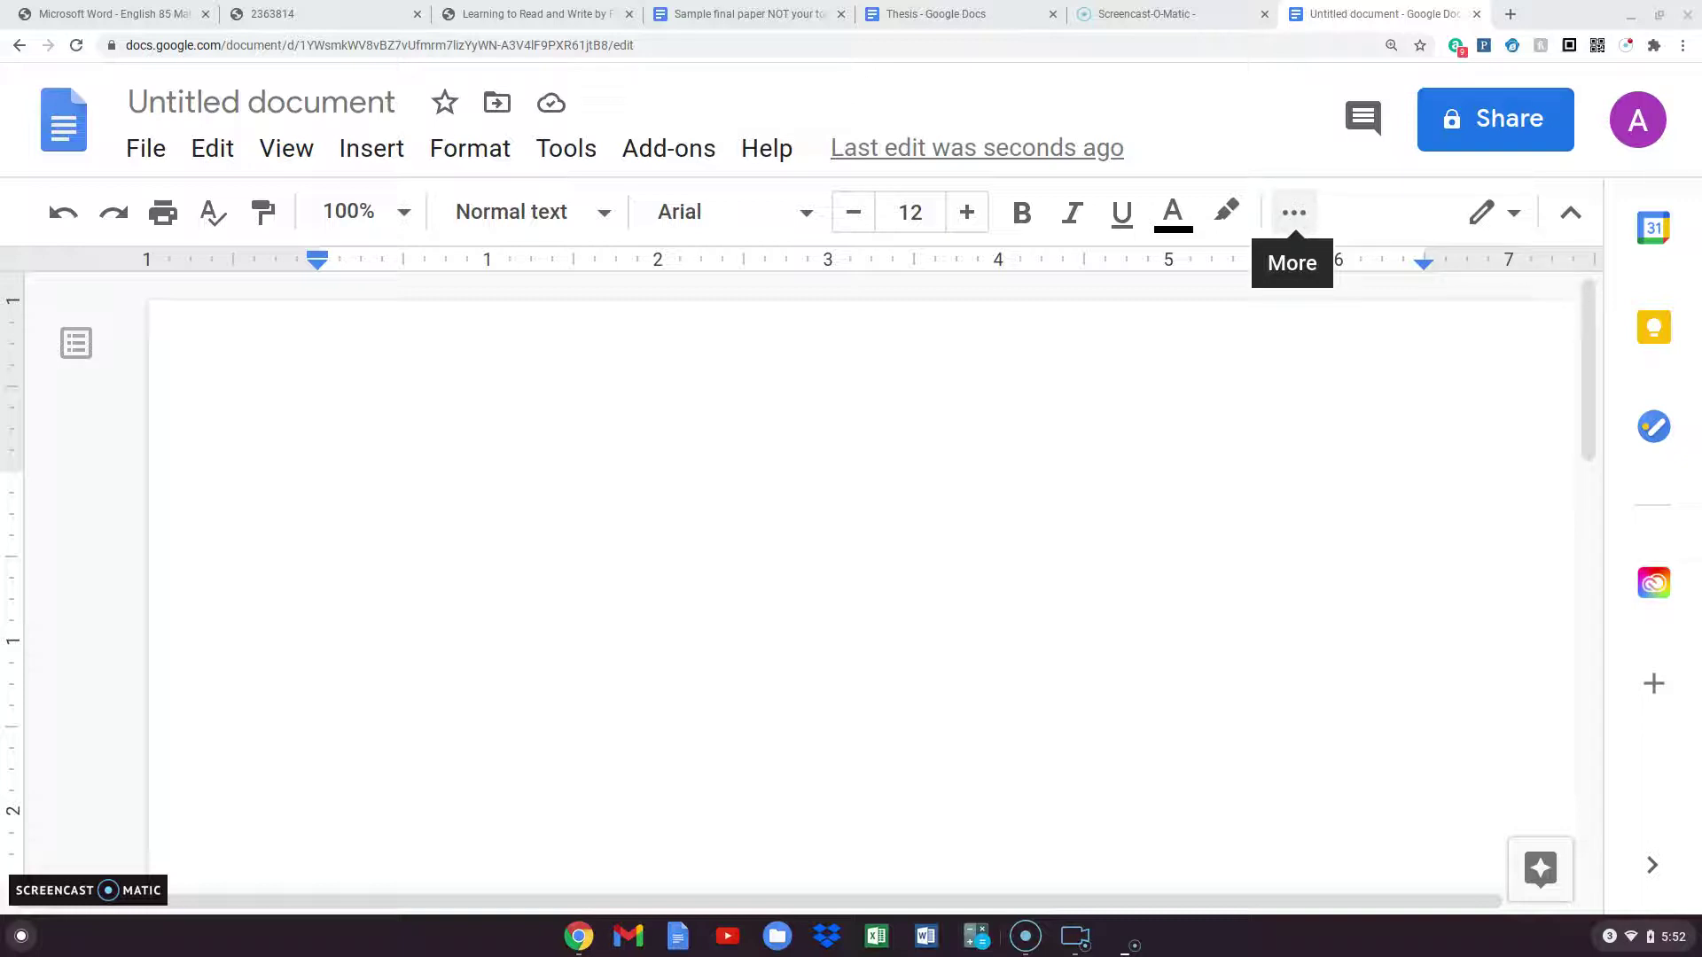
- Set the blank document's line spacing to double
click(1294, 212)
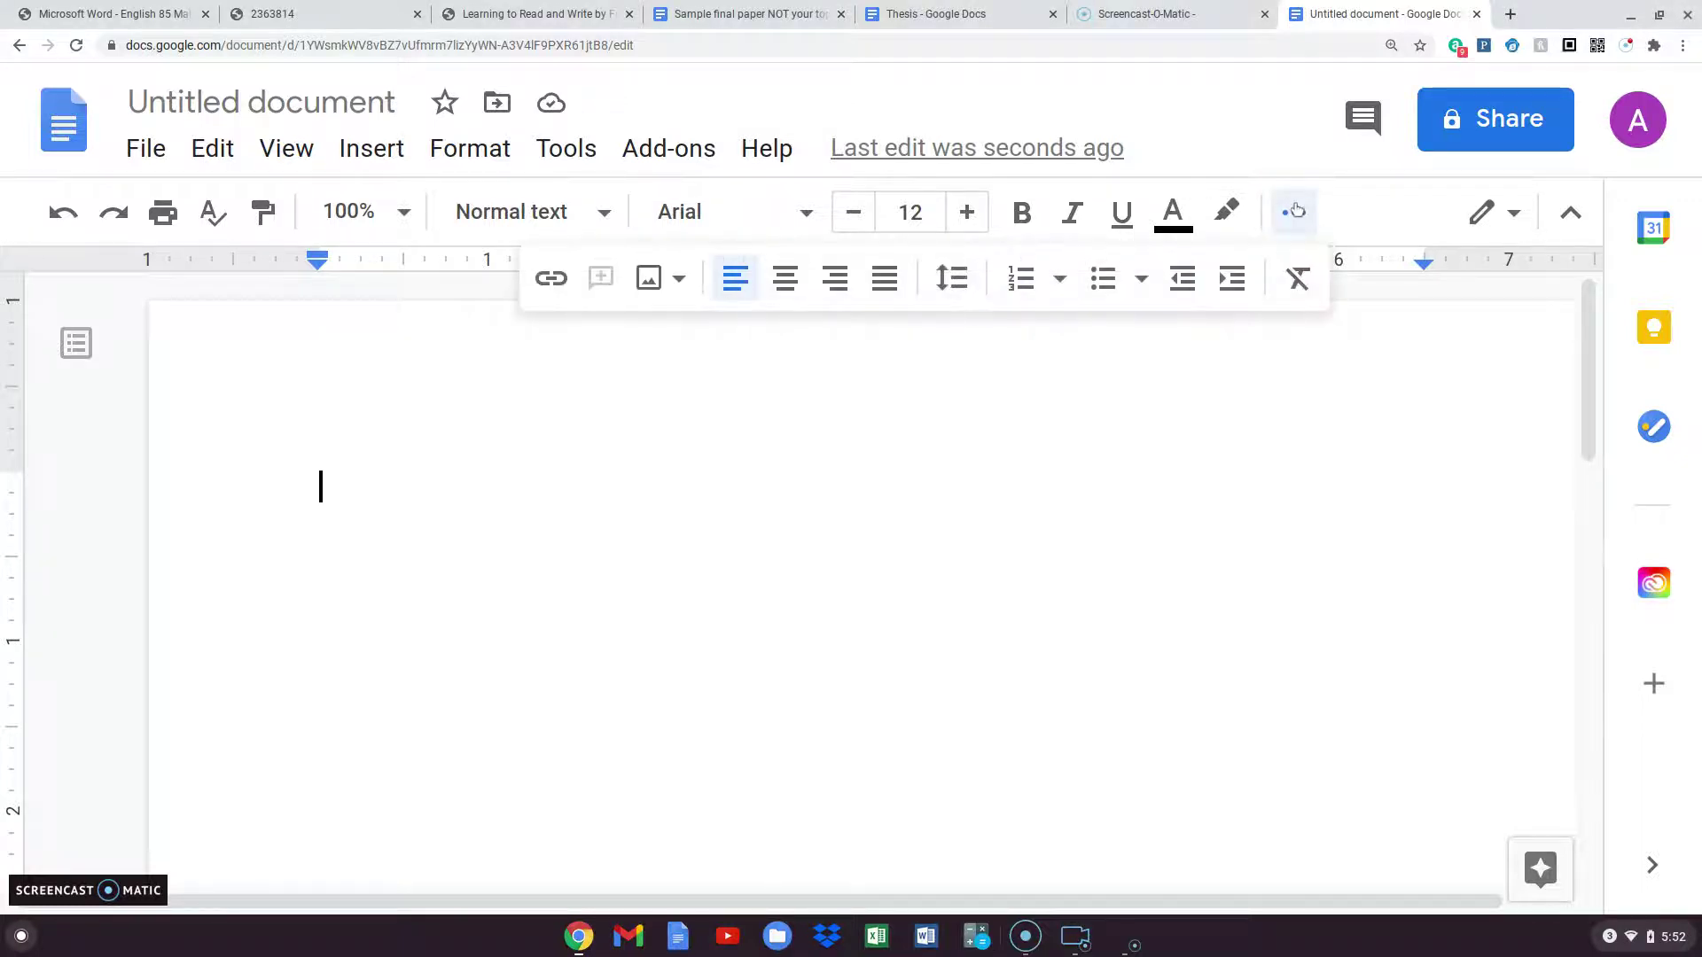
click(955, 280)
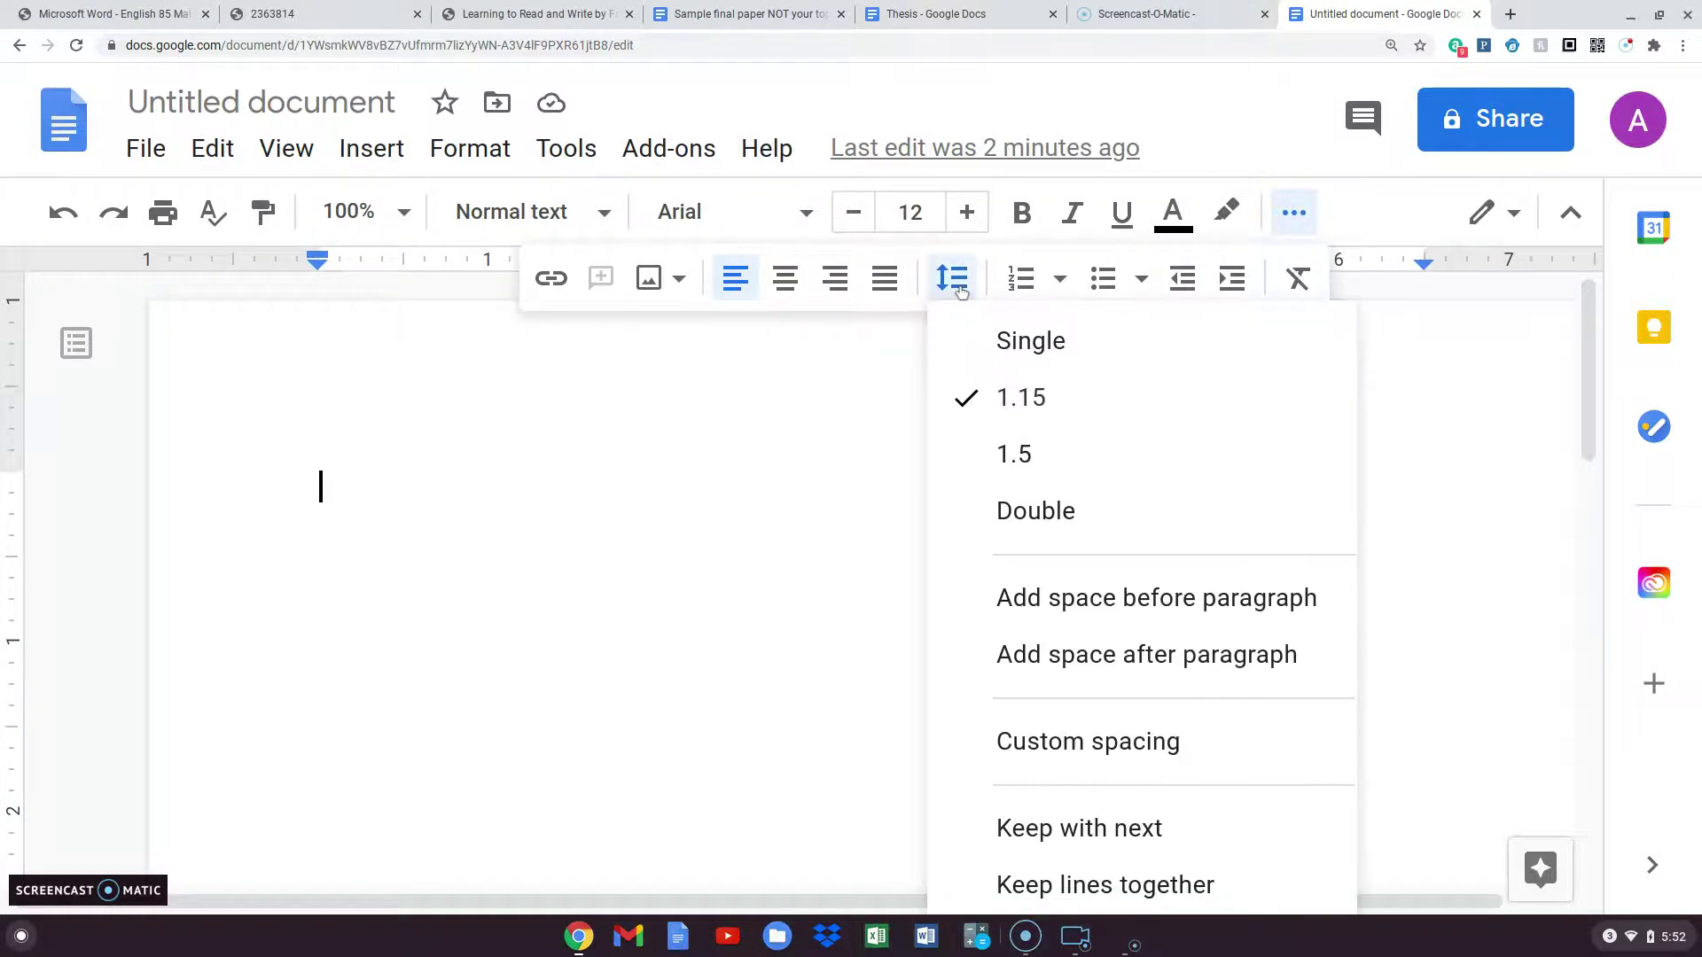
click(1014, 514)
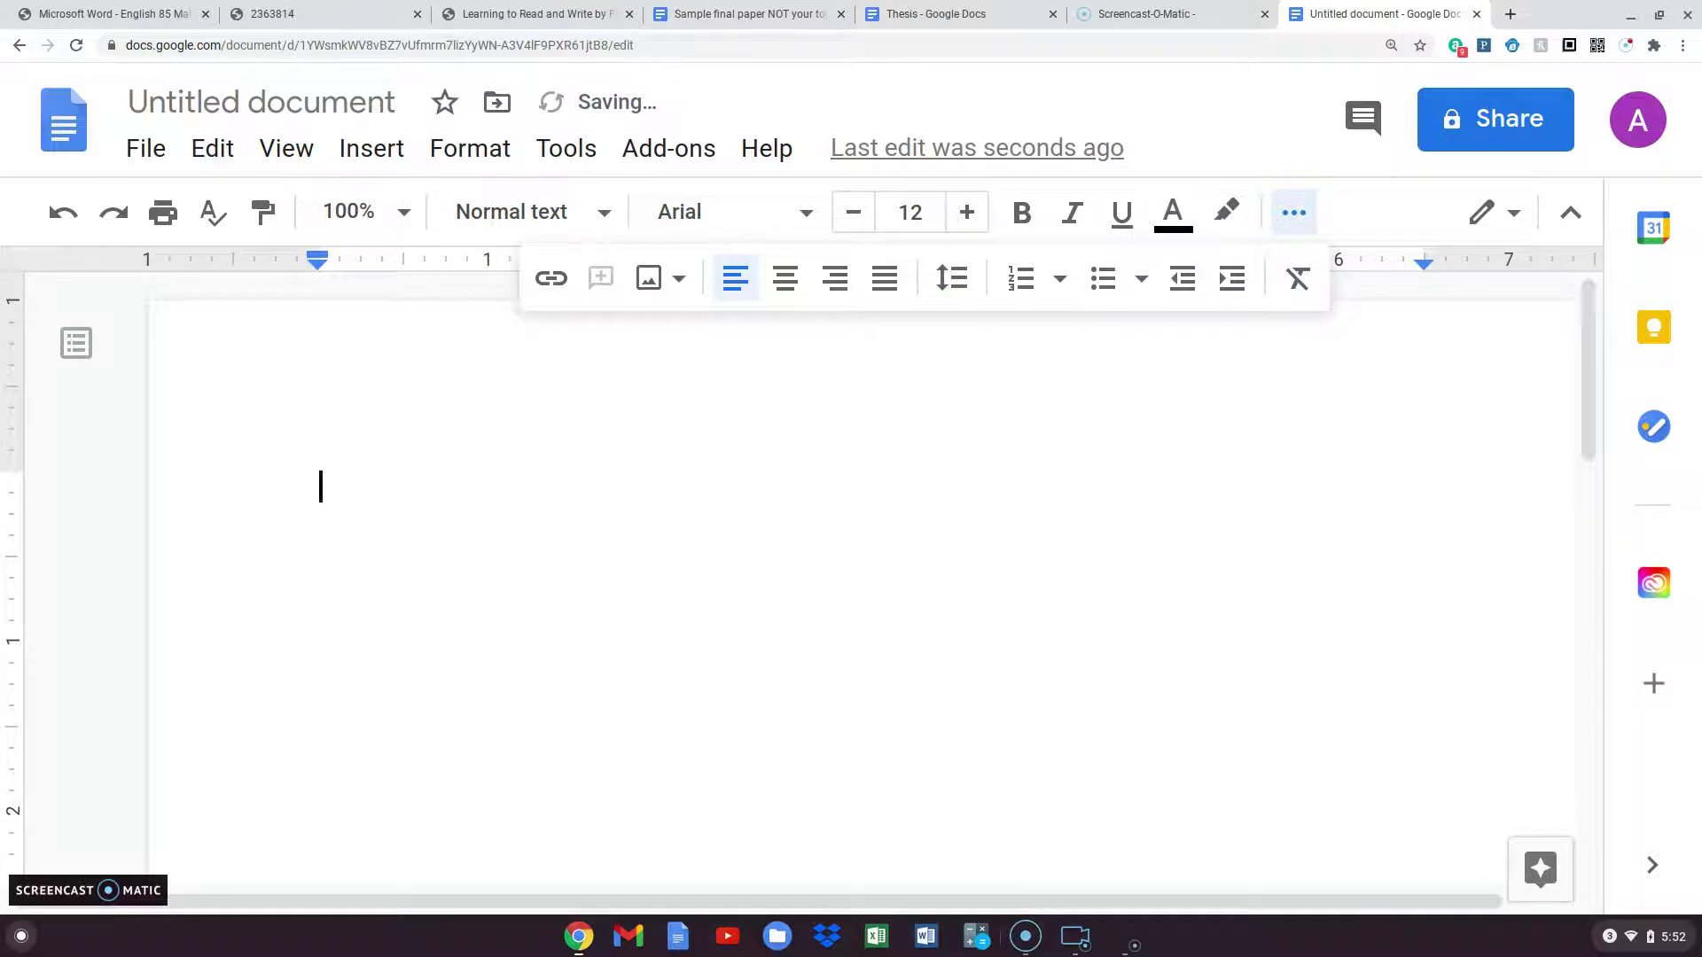
- Begin the paper's heading with "Terrific Student" on the first line and the instructor's name on the second
text(Terrific Student)
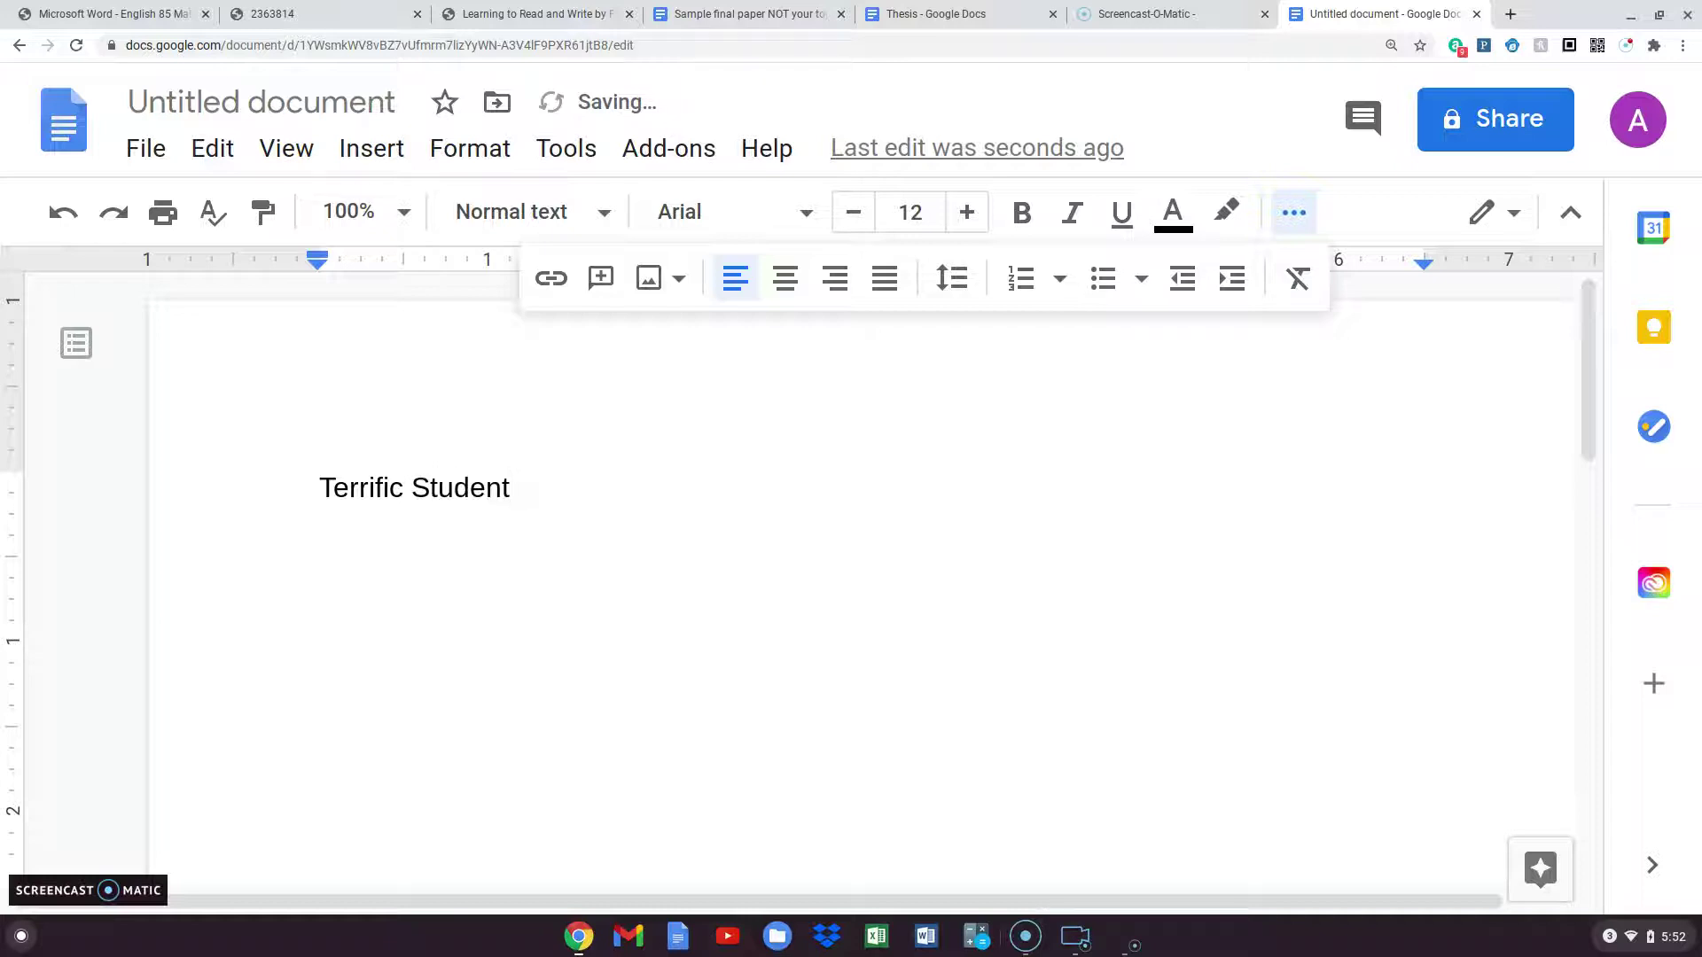
key(Return)
text(Ms. MC)
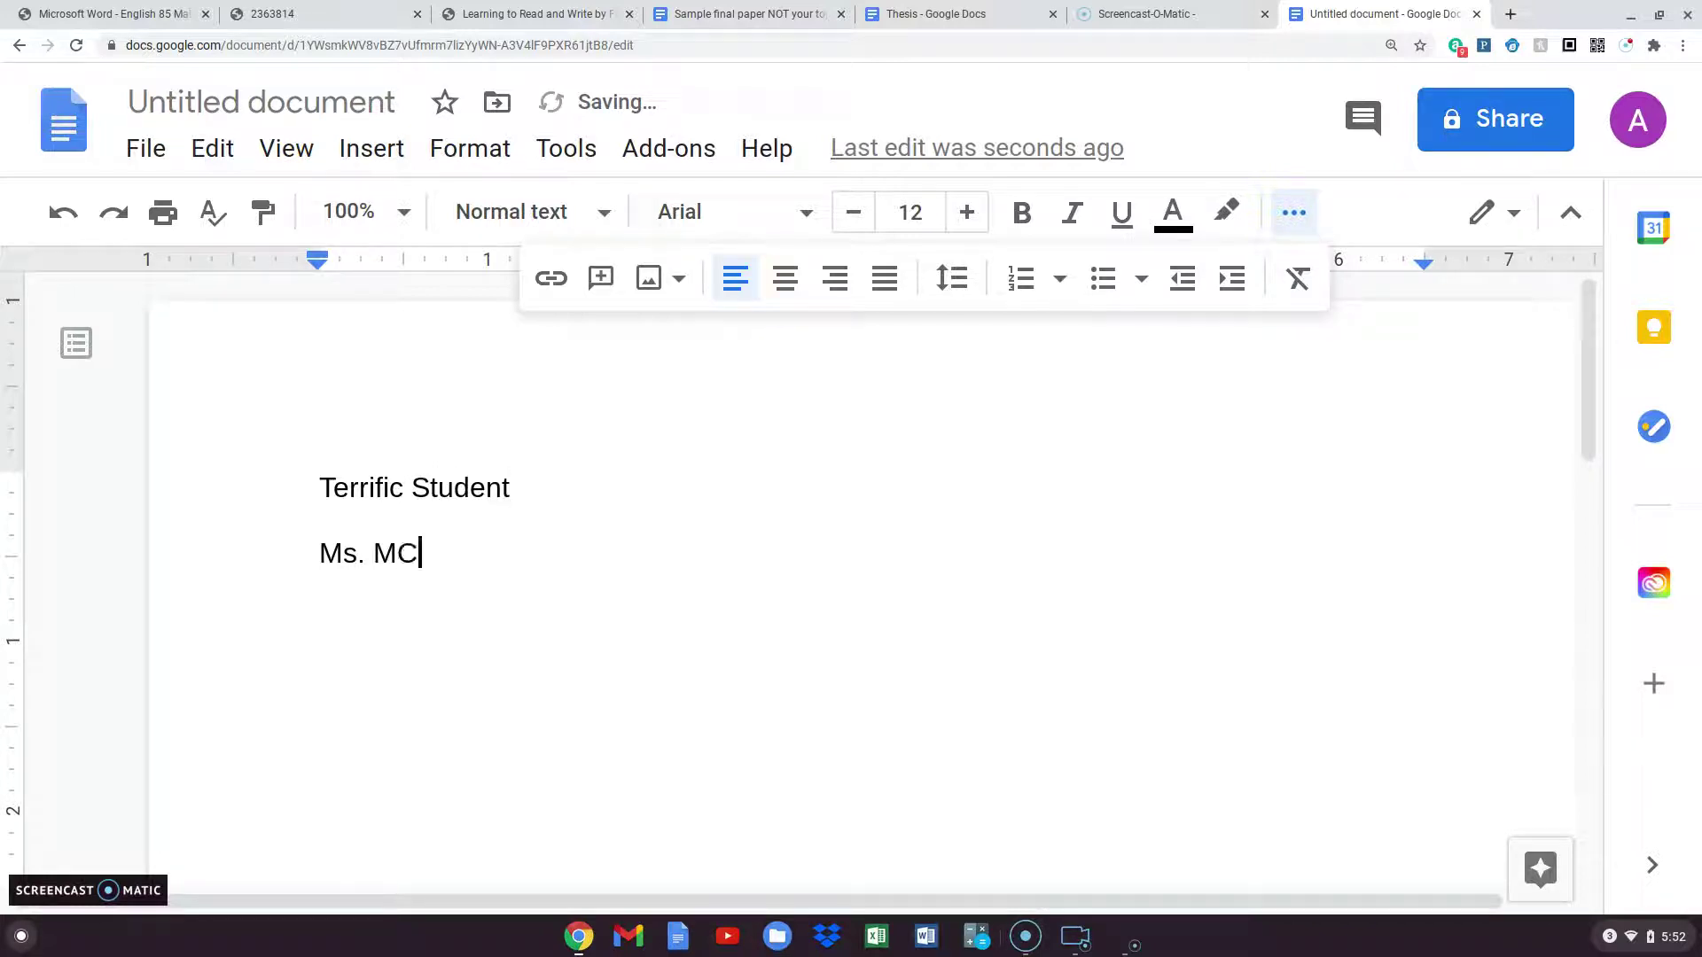
key(BackSpace)
text(\)
key(BackSpace)
text(cCarthy)
- Complete the heading with "English 1050-01" and "November 18, 2020" on separate lines, and start a new line
key(Return)
text(En)
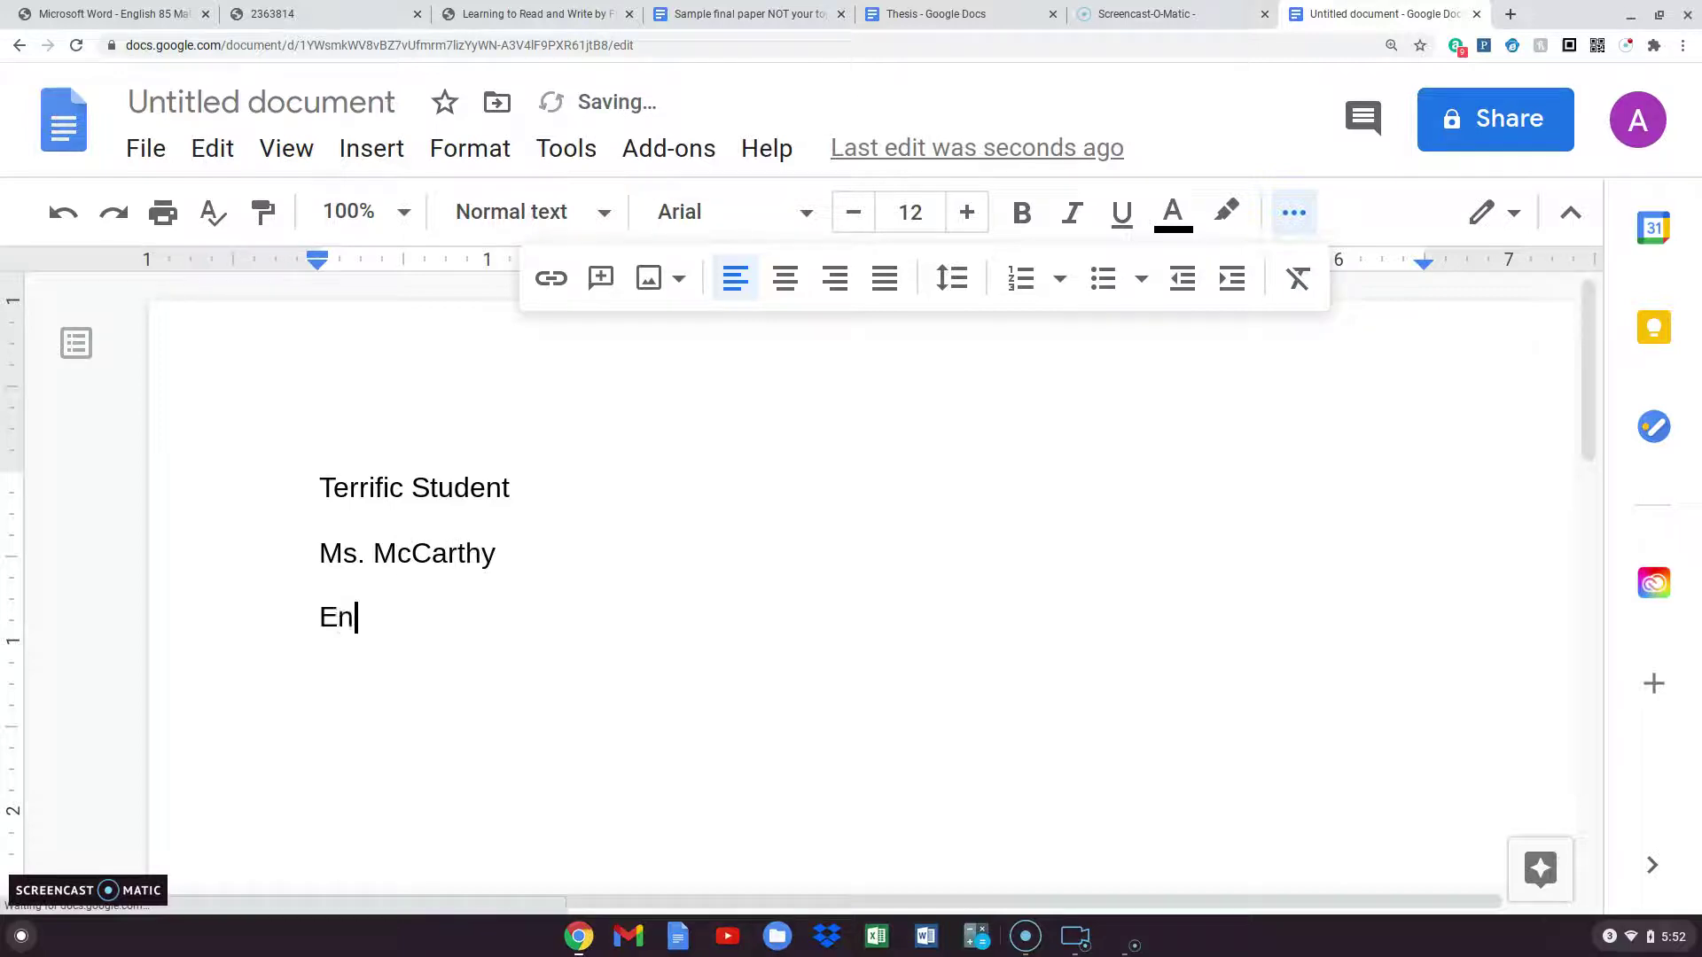
text(glish 1050)
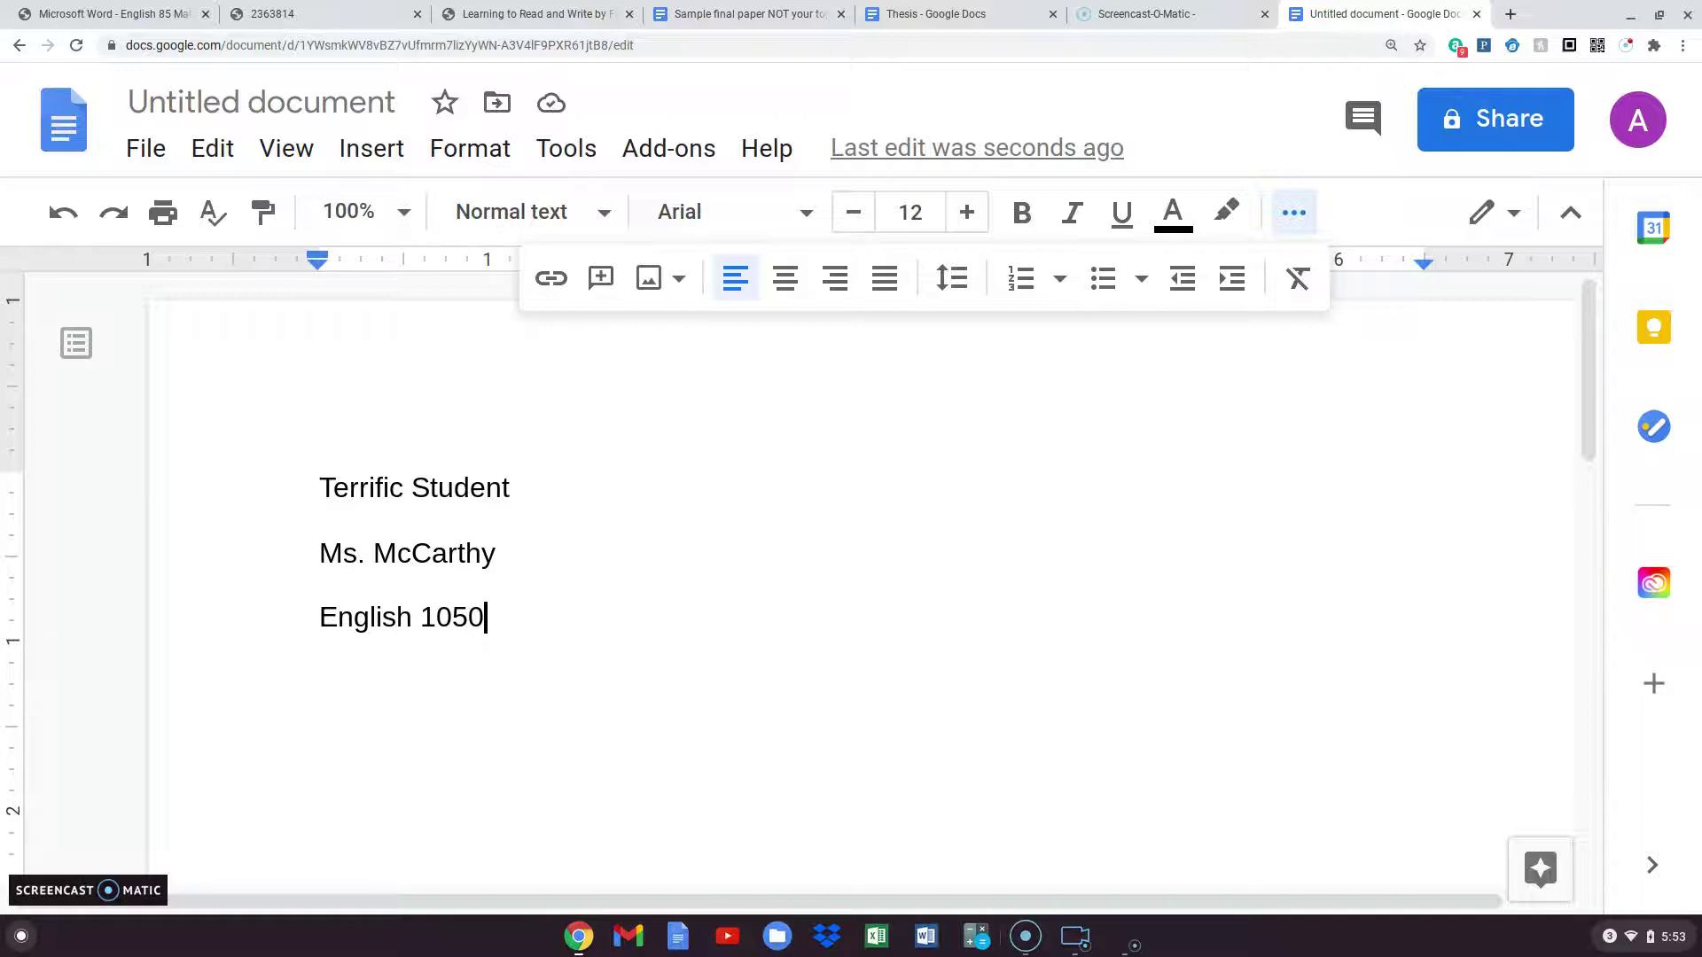
text(-)
text(01)
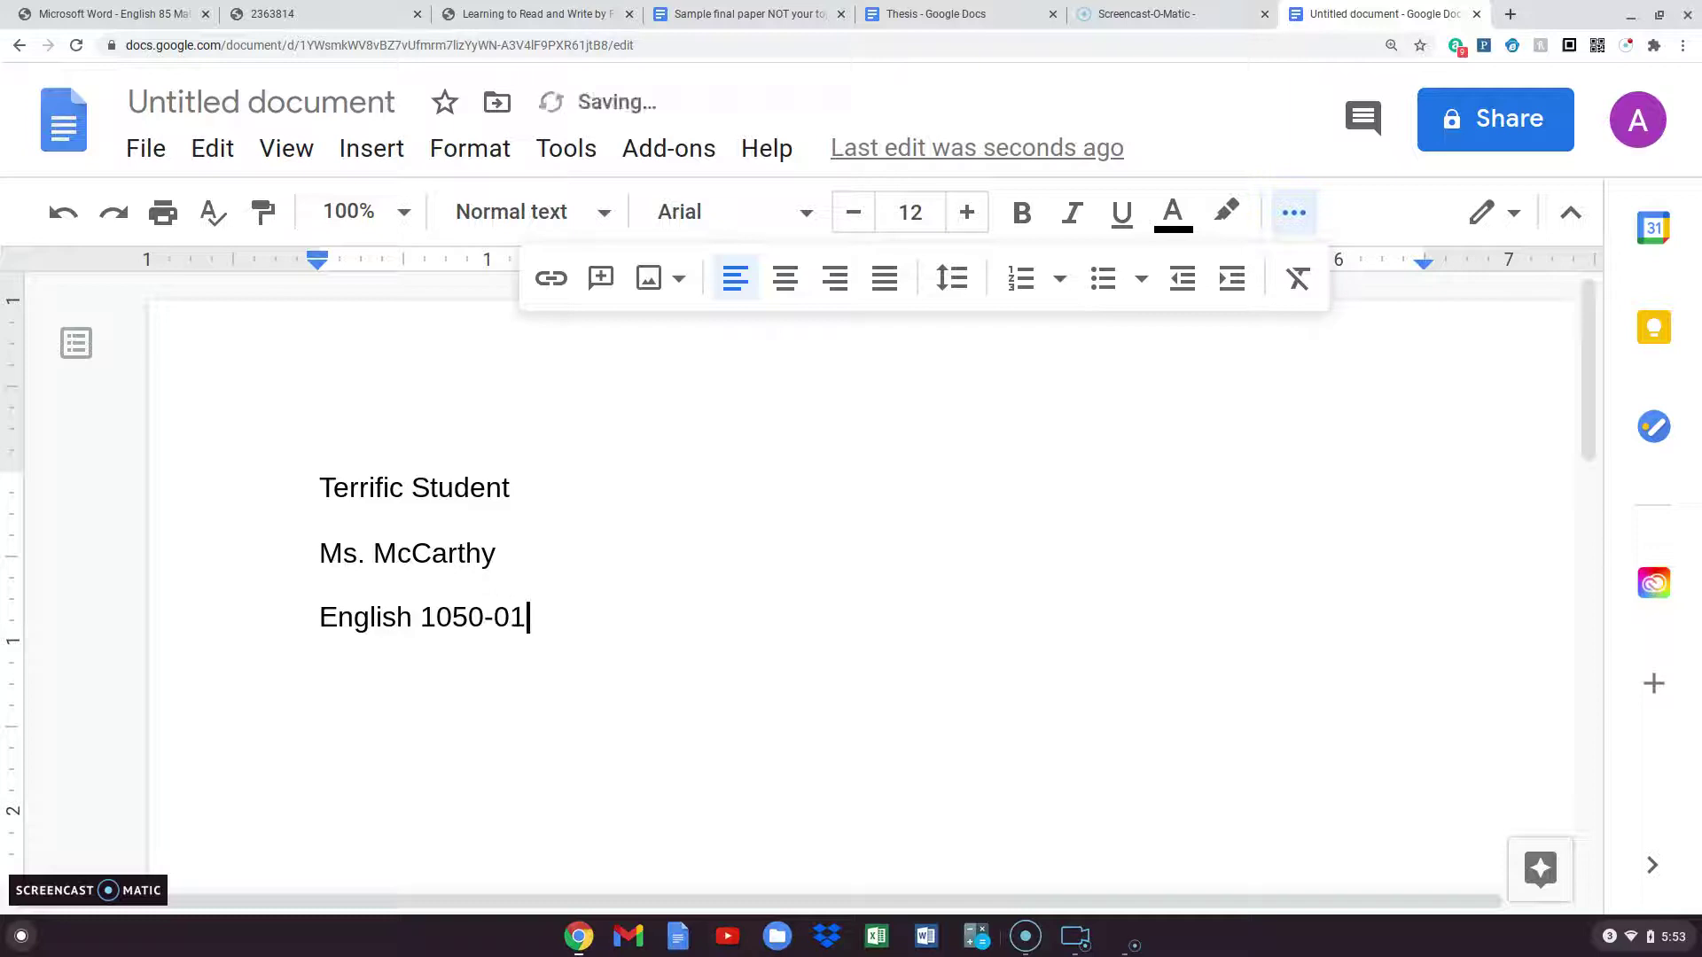
key(Return)
text(November)
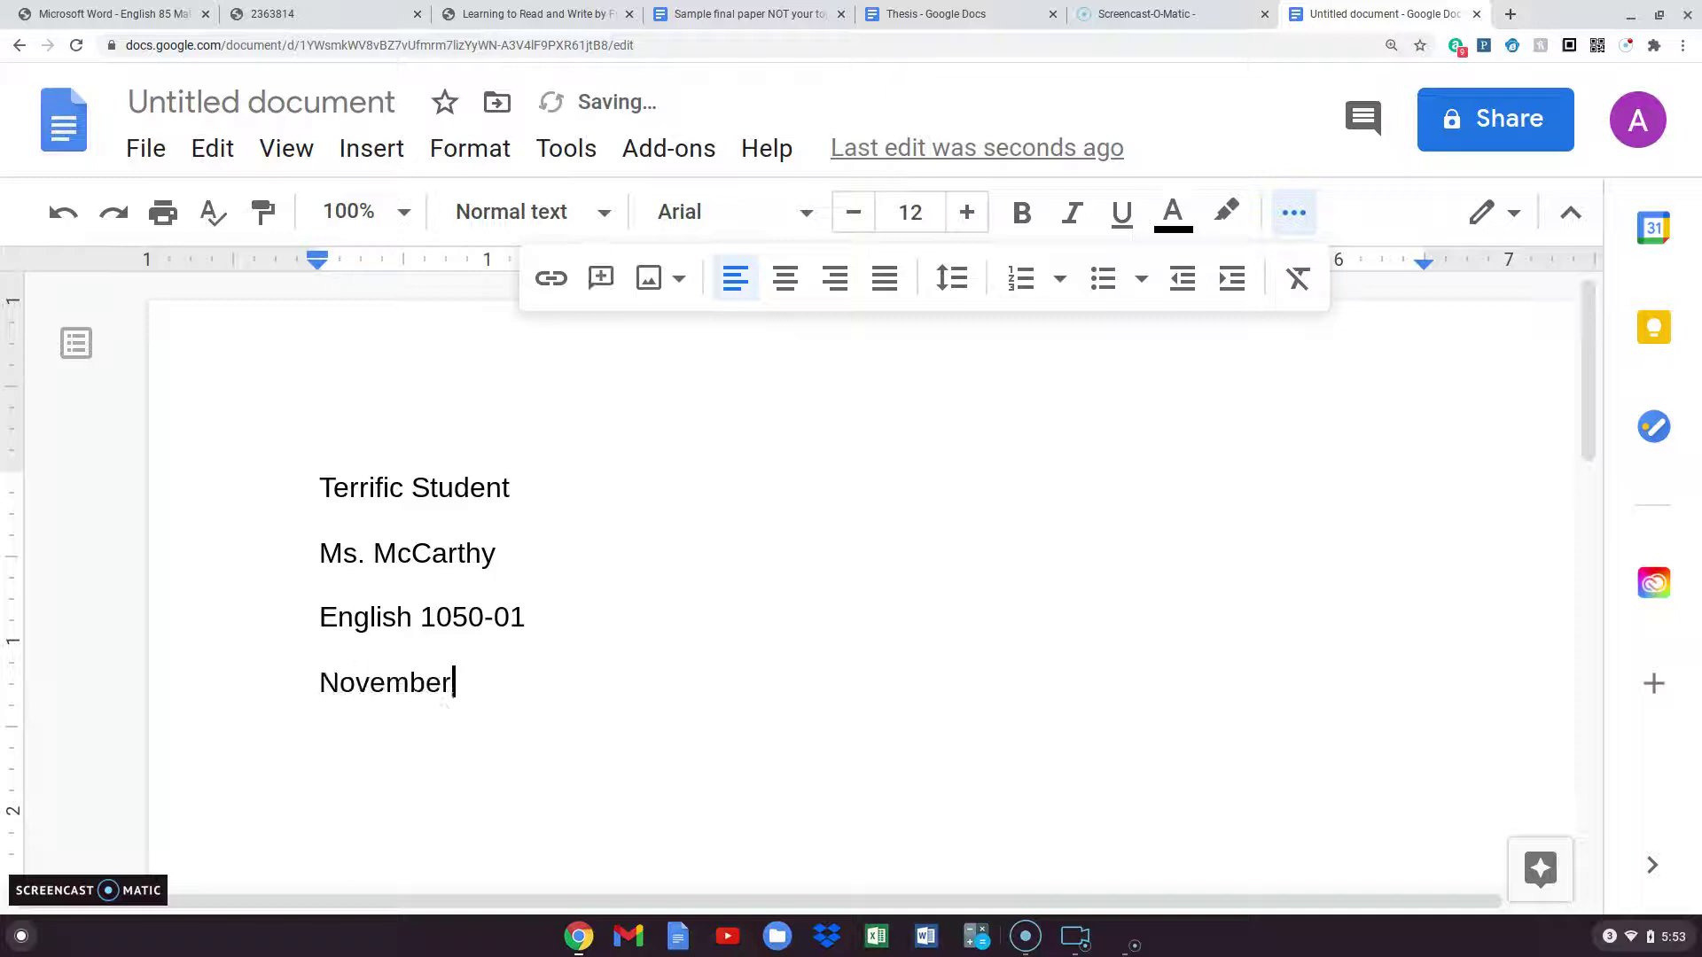
text( 18, 2020)
key(Return)
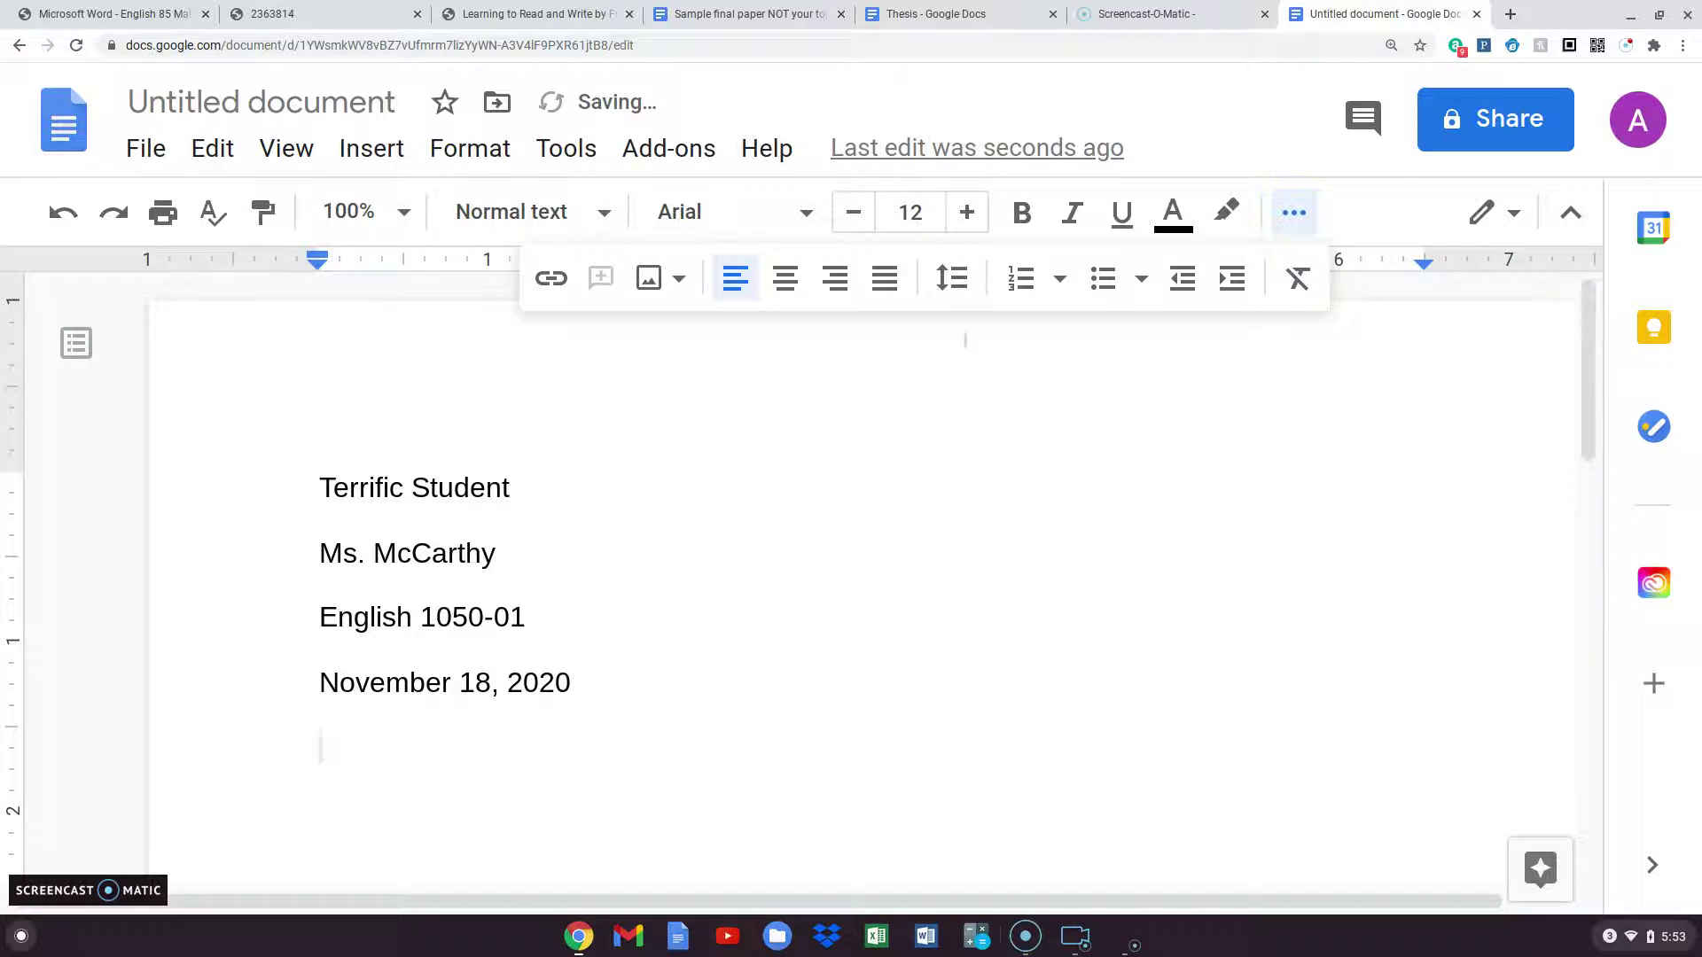
- Add the centered title "Why Read Them?" below the date and start a left-aligned line under it
click(786, 288)
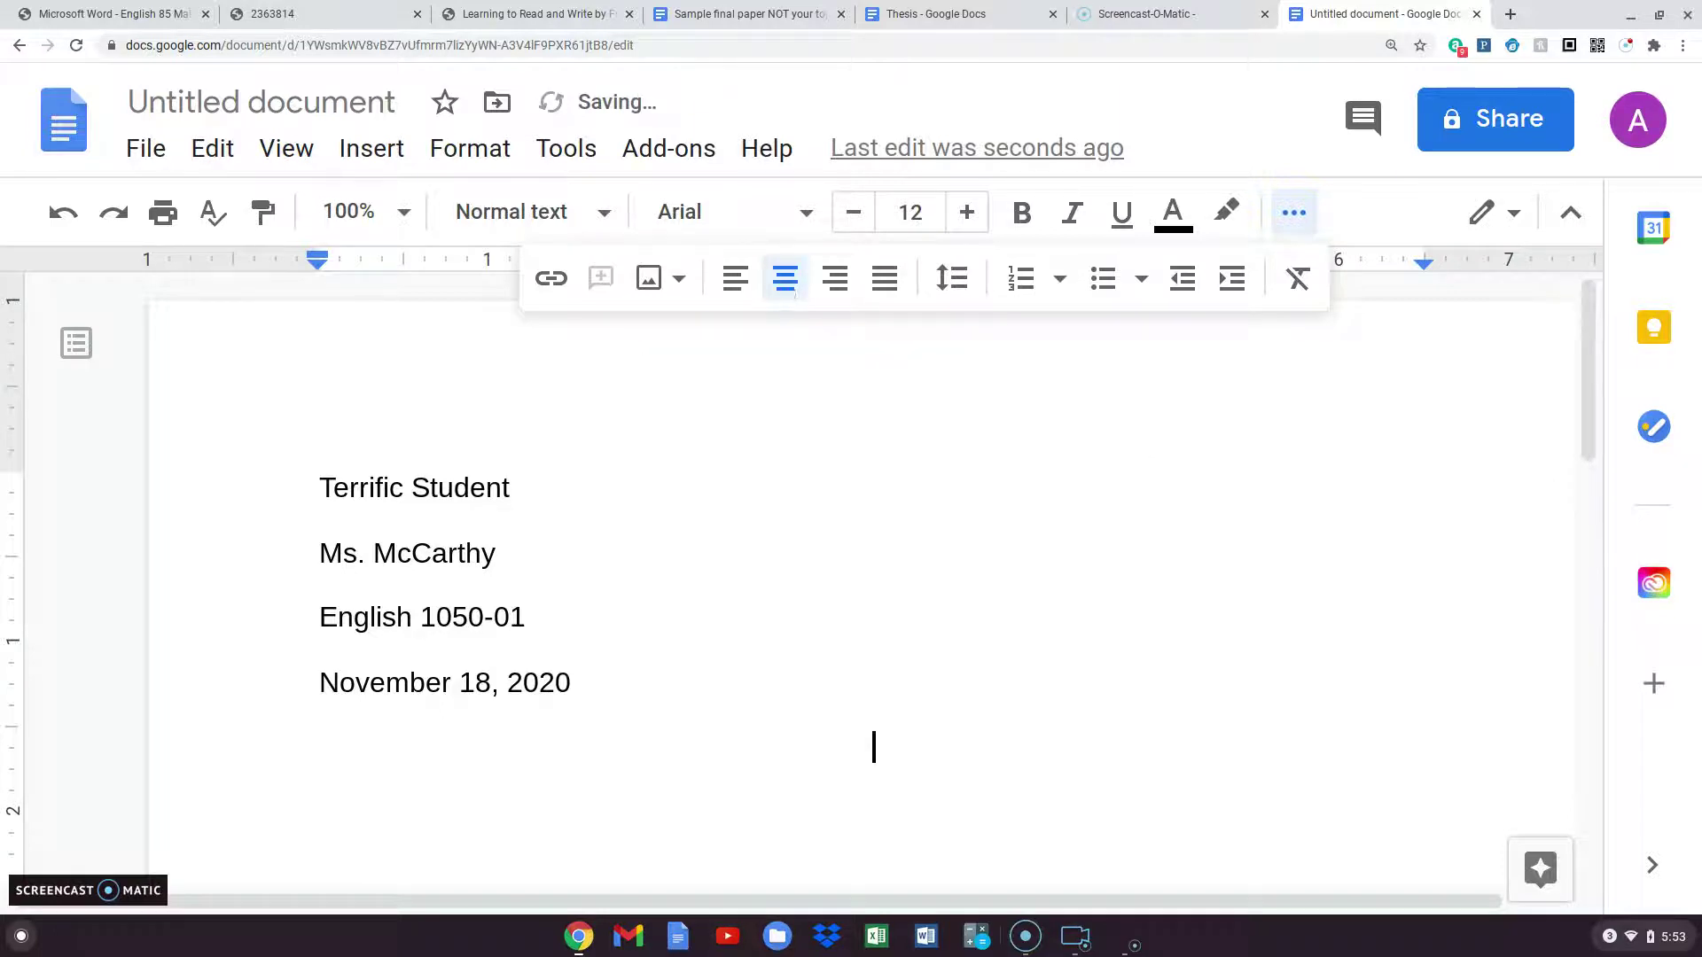
text(Why Read Them?)
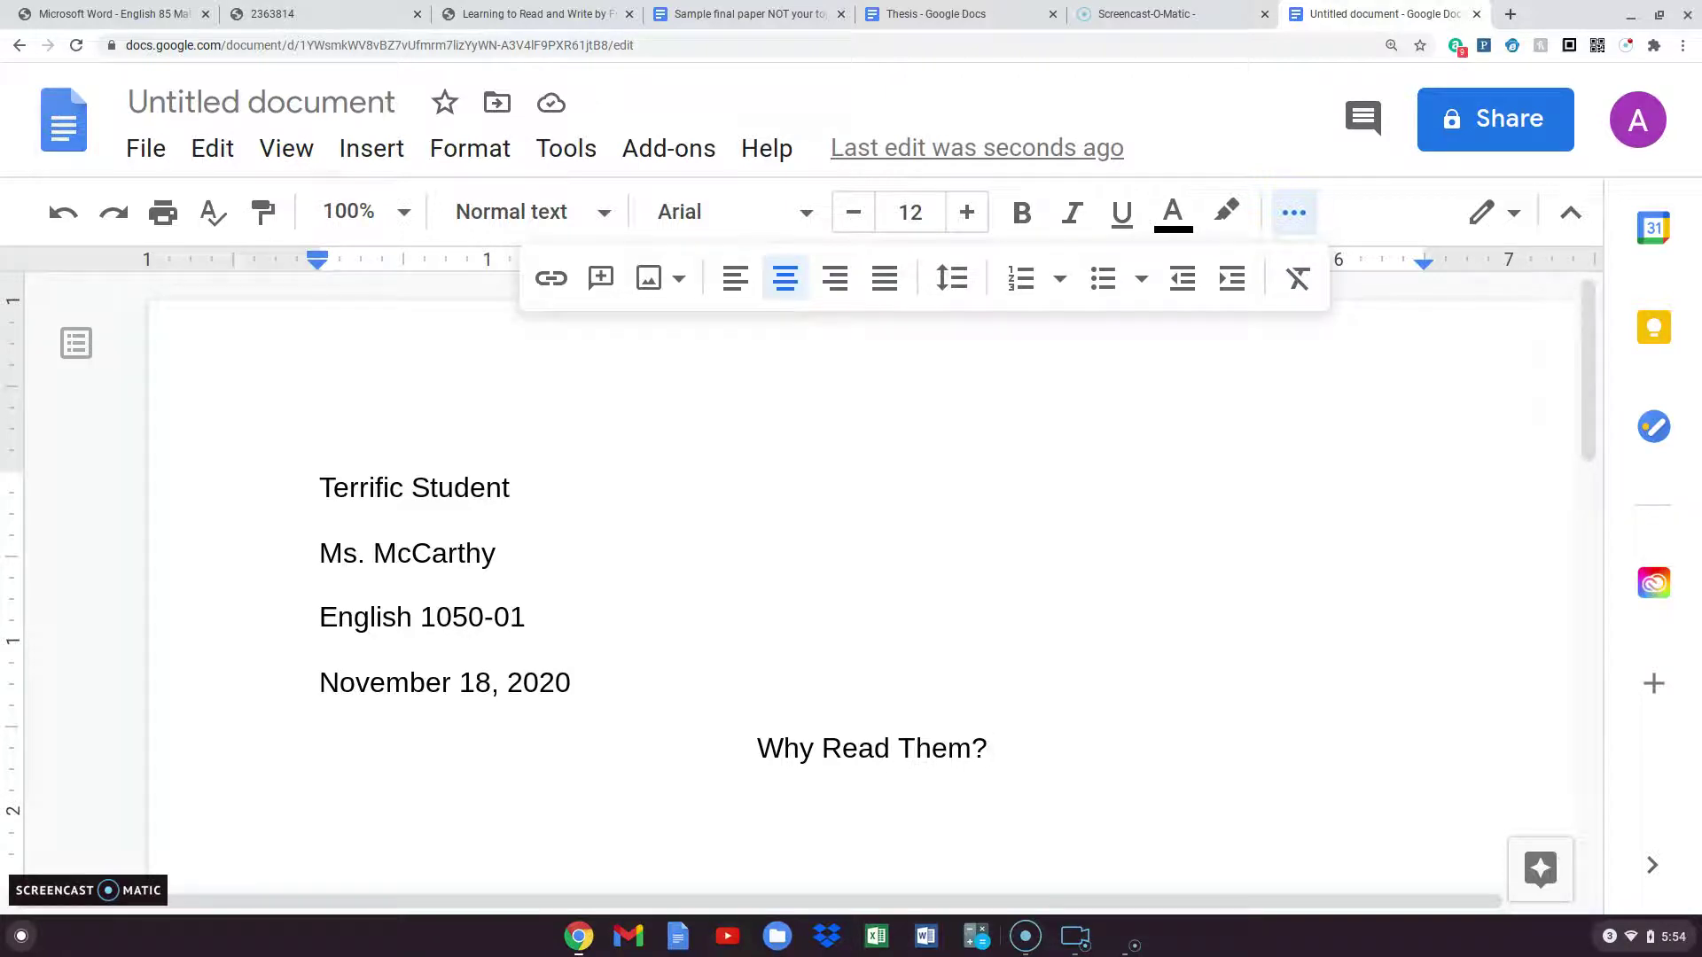
key(Return)
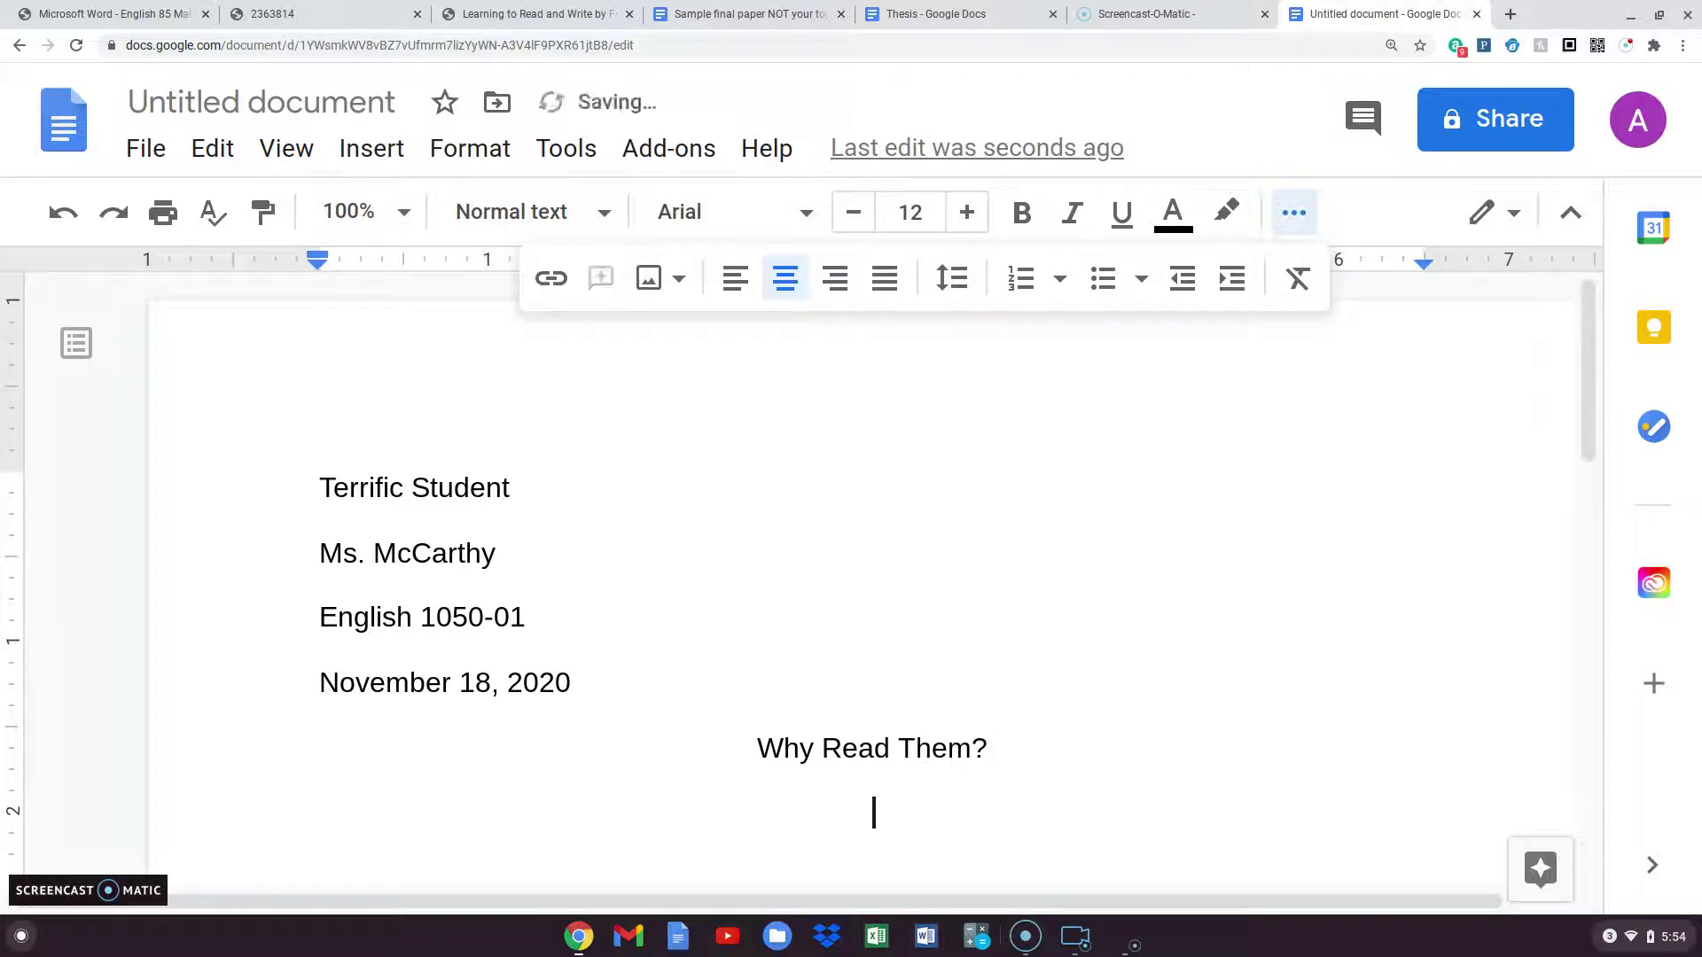
click(739, 280)
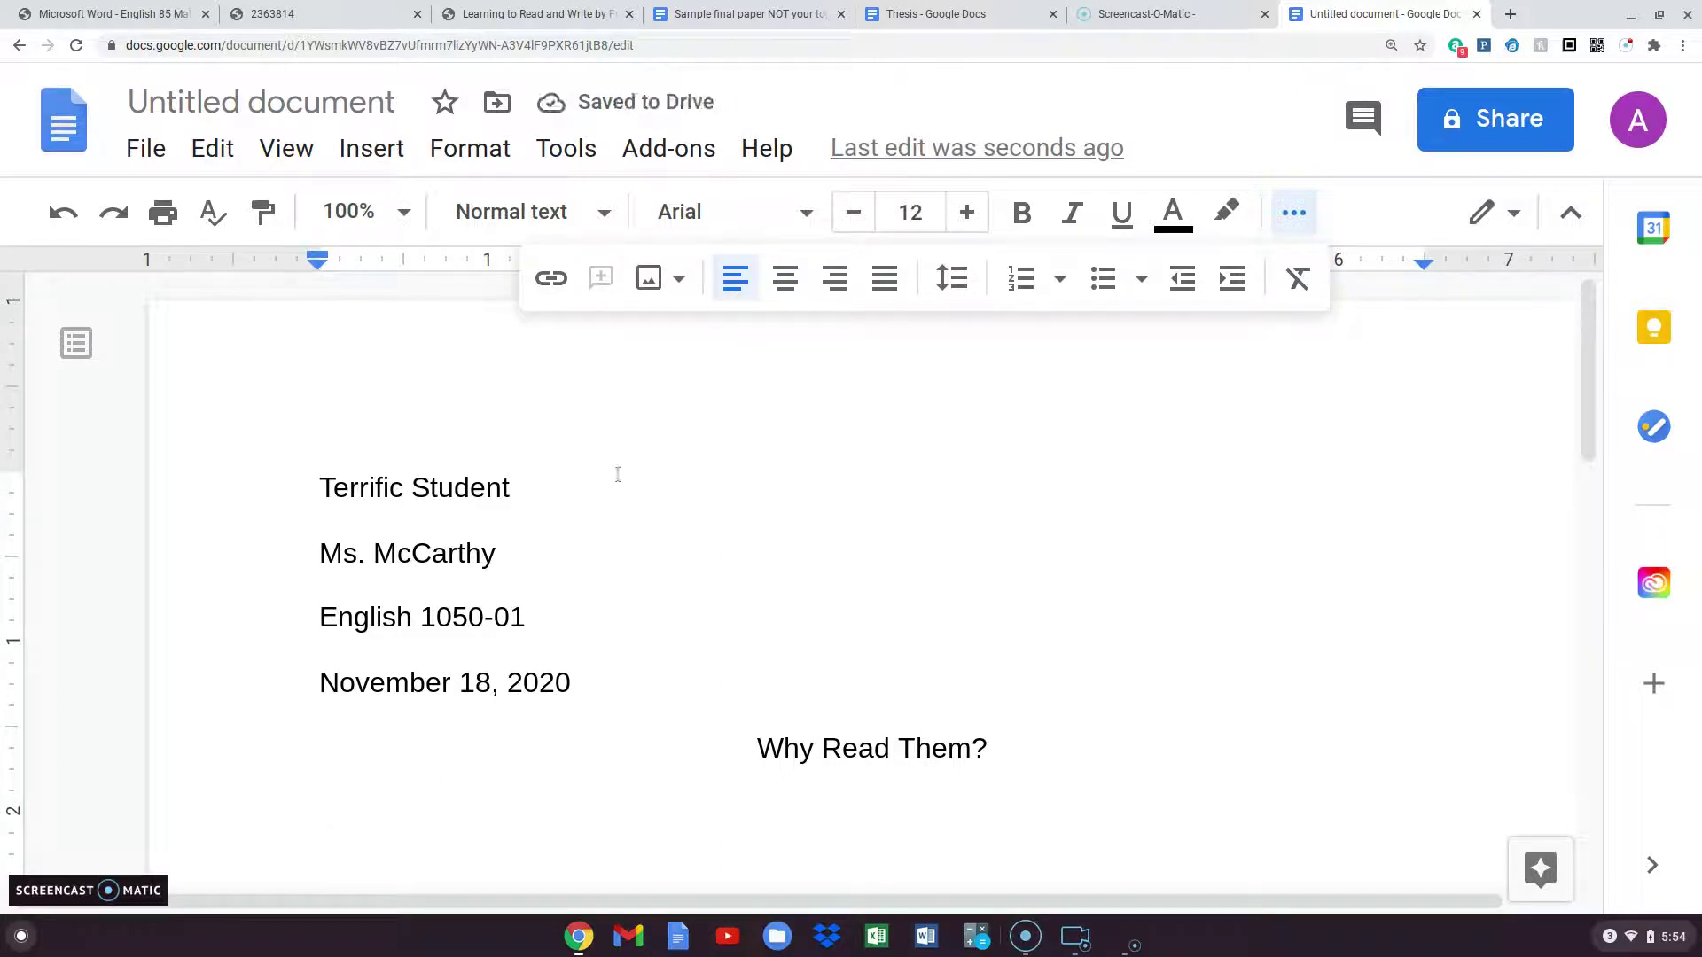
- Insert page numbers at the upper right of every page, starting on the first, with "Student" before the number
click(373, 156)
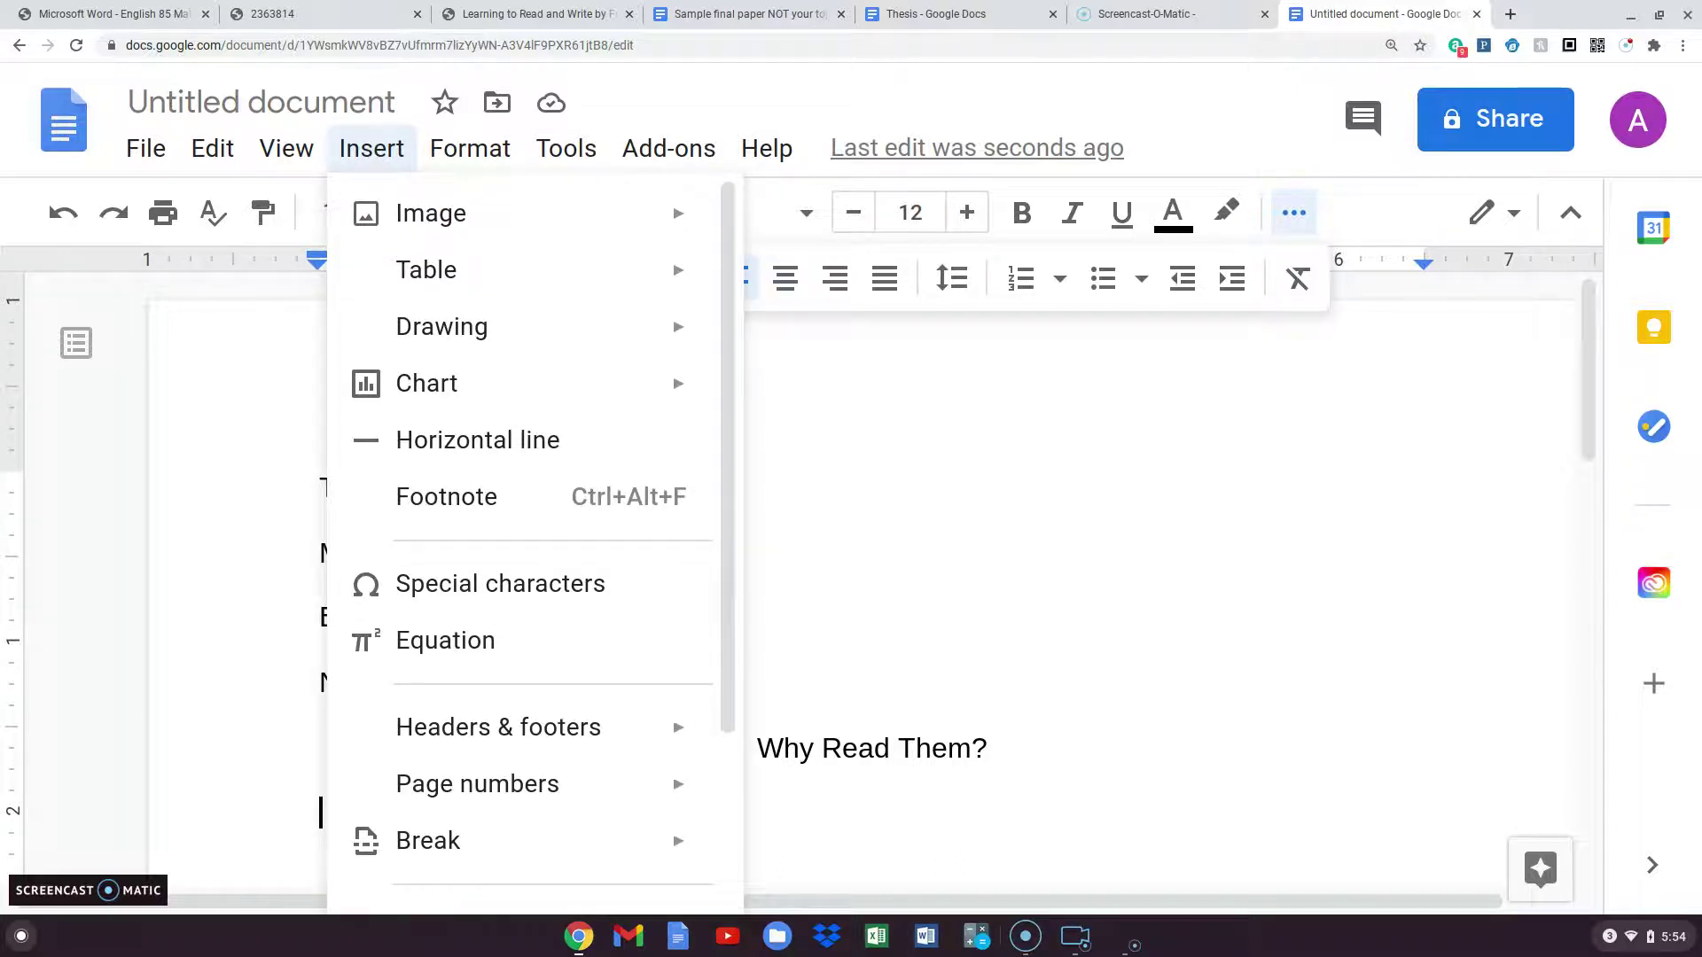
mouse_move(422, 791)
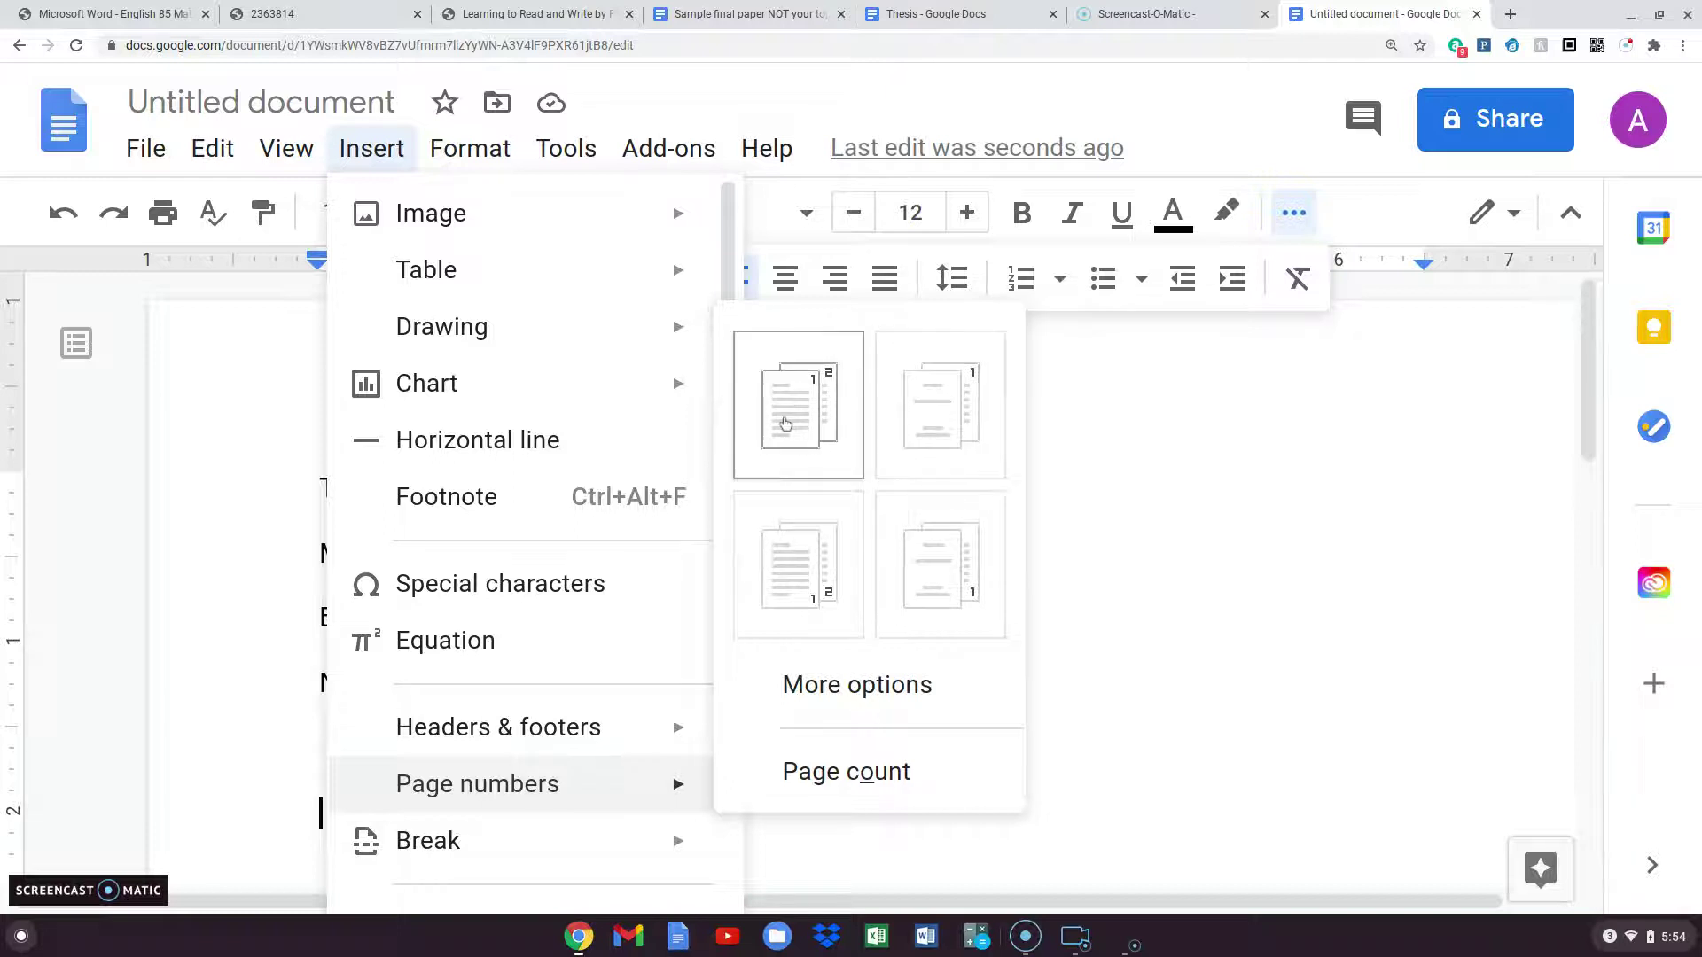
click(785, 424)
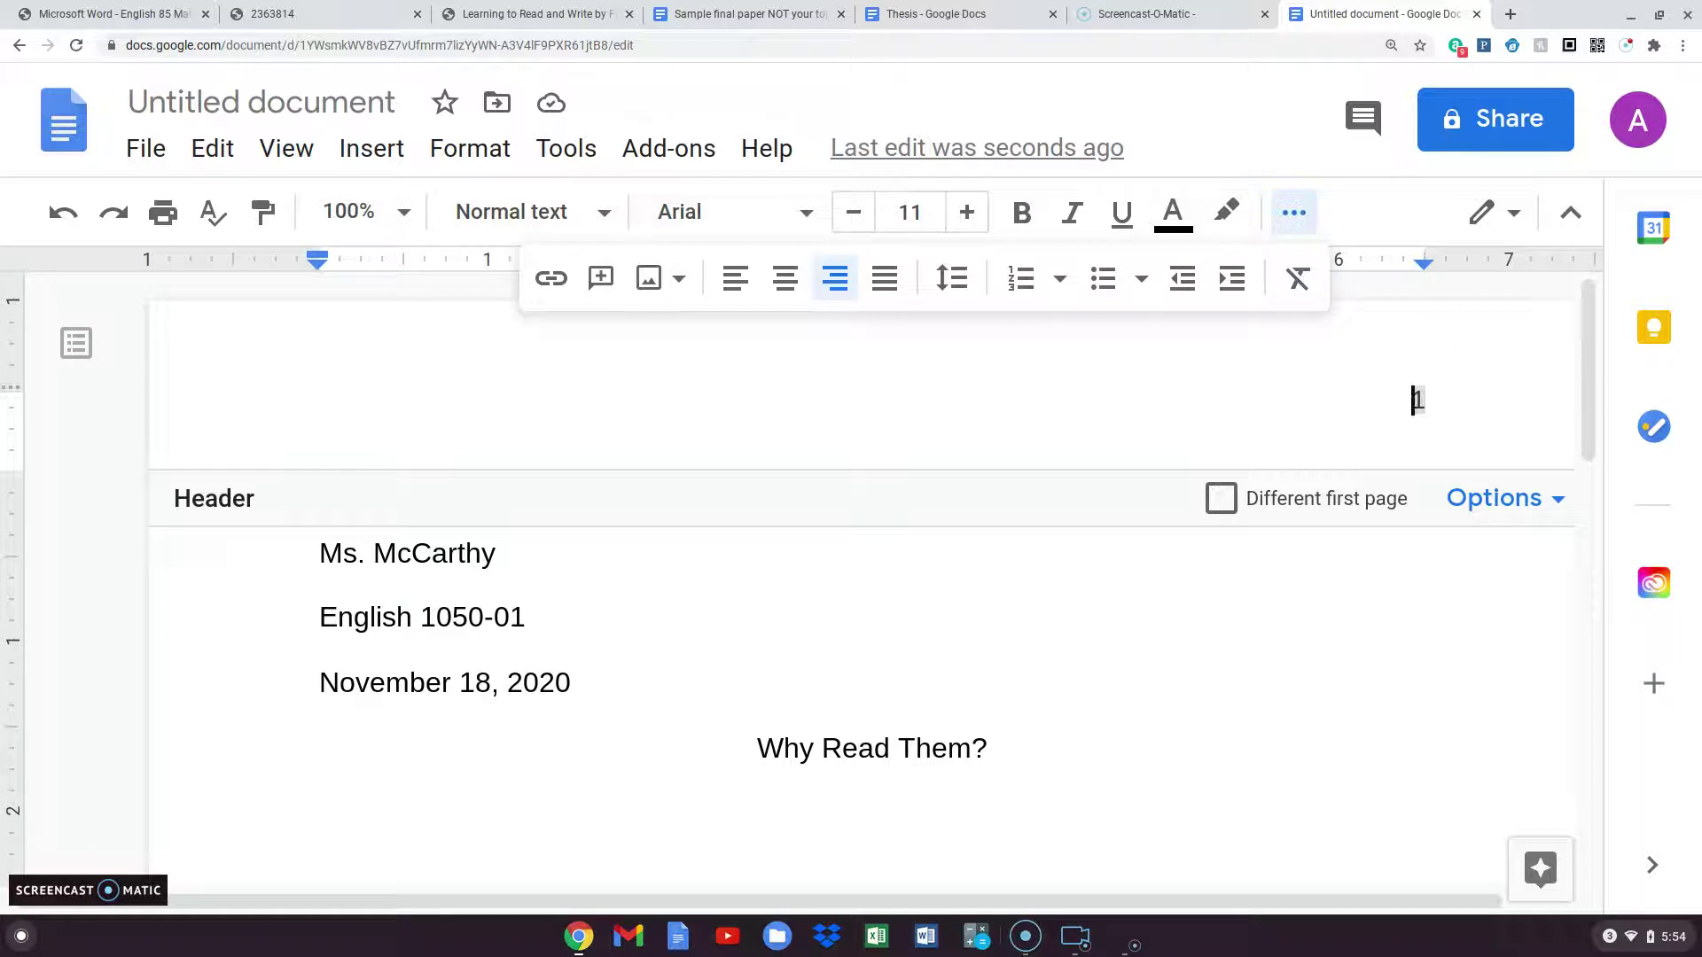
text(Student)
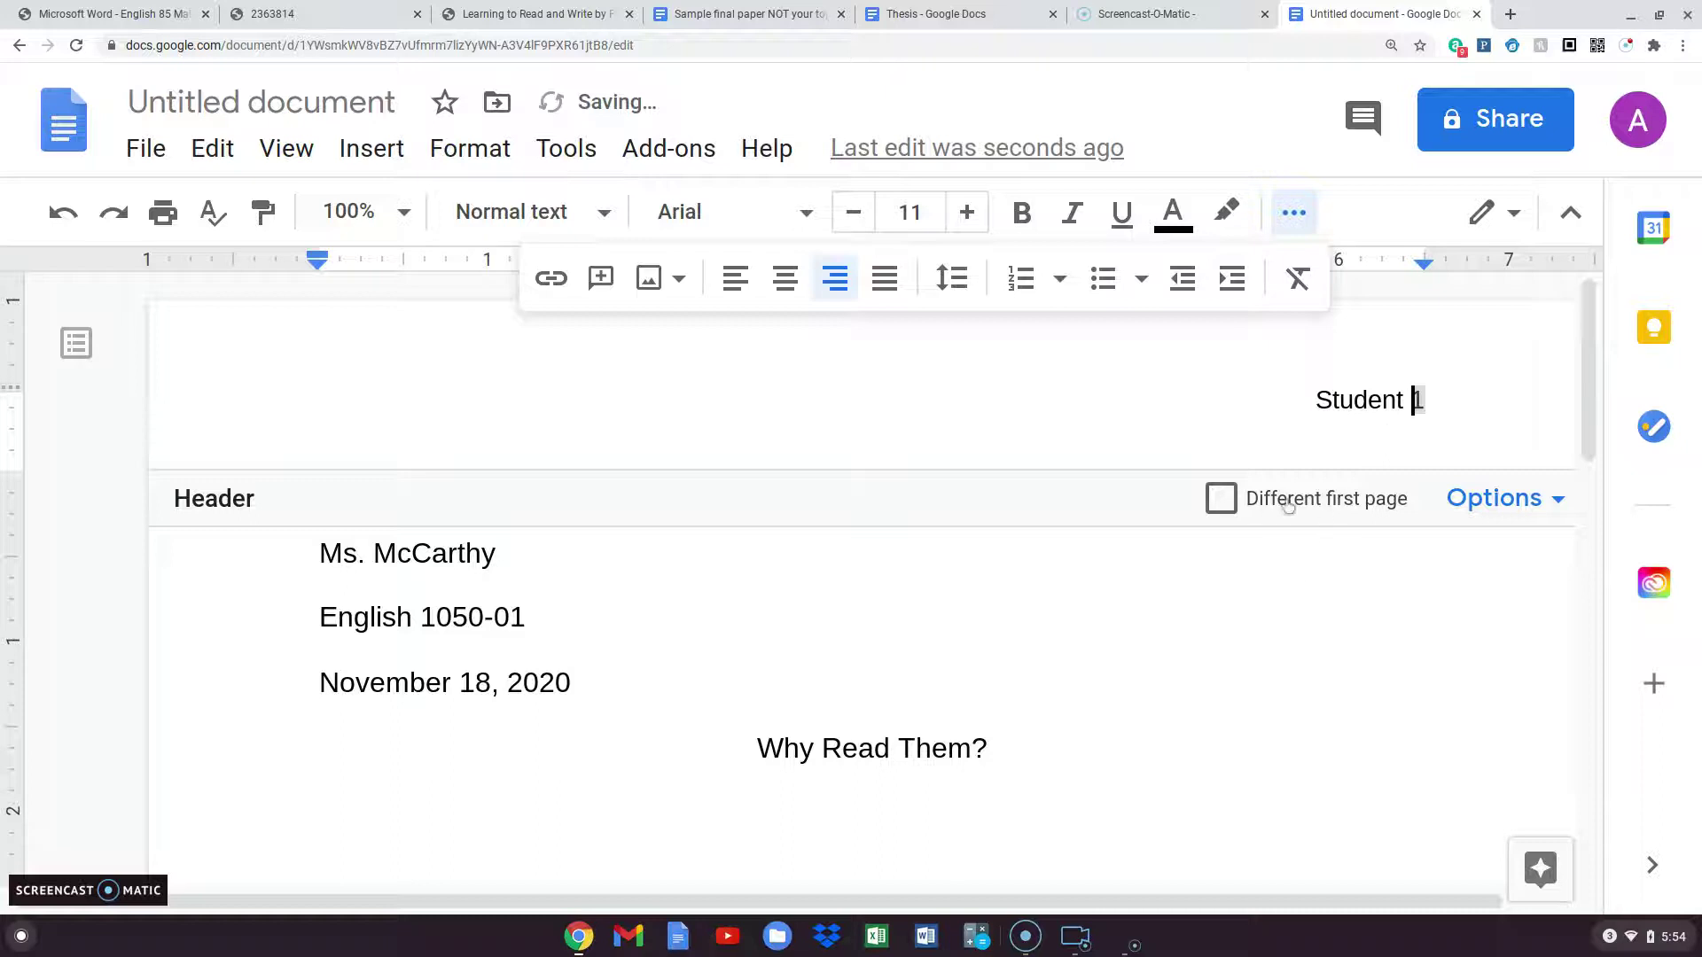
- Return to the body text and indent the first line of the paragraph below the title
click(784, 750)
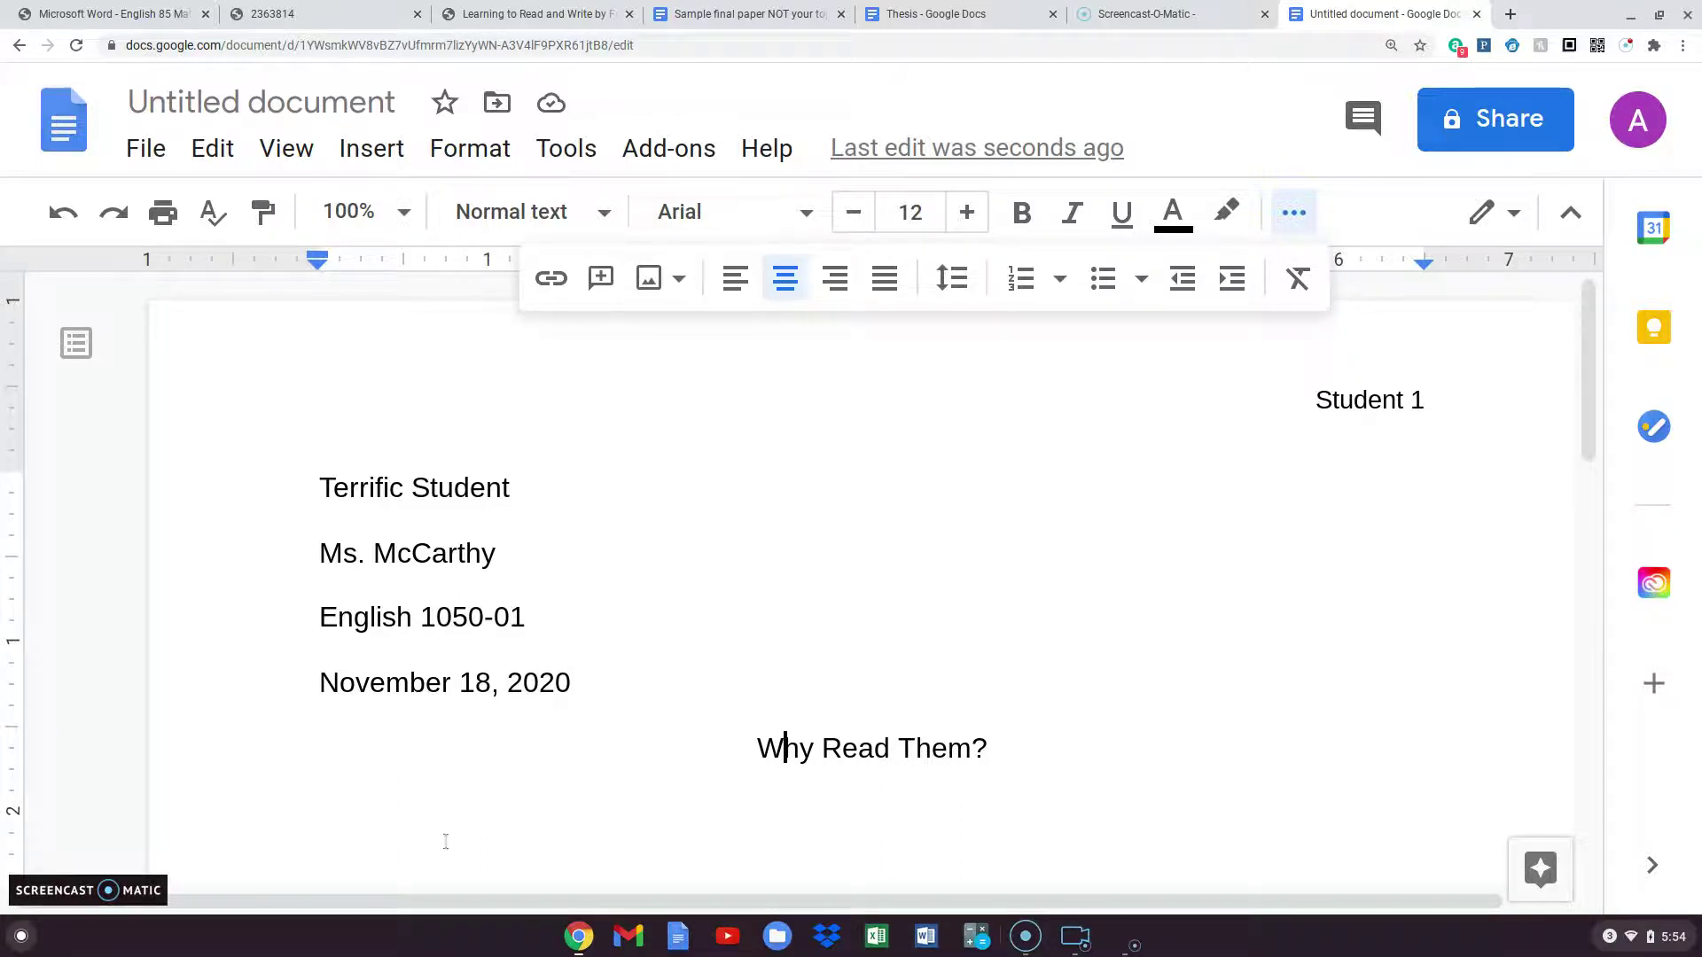
click(425, 817)
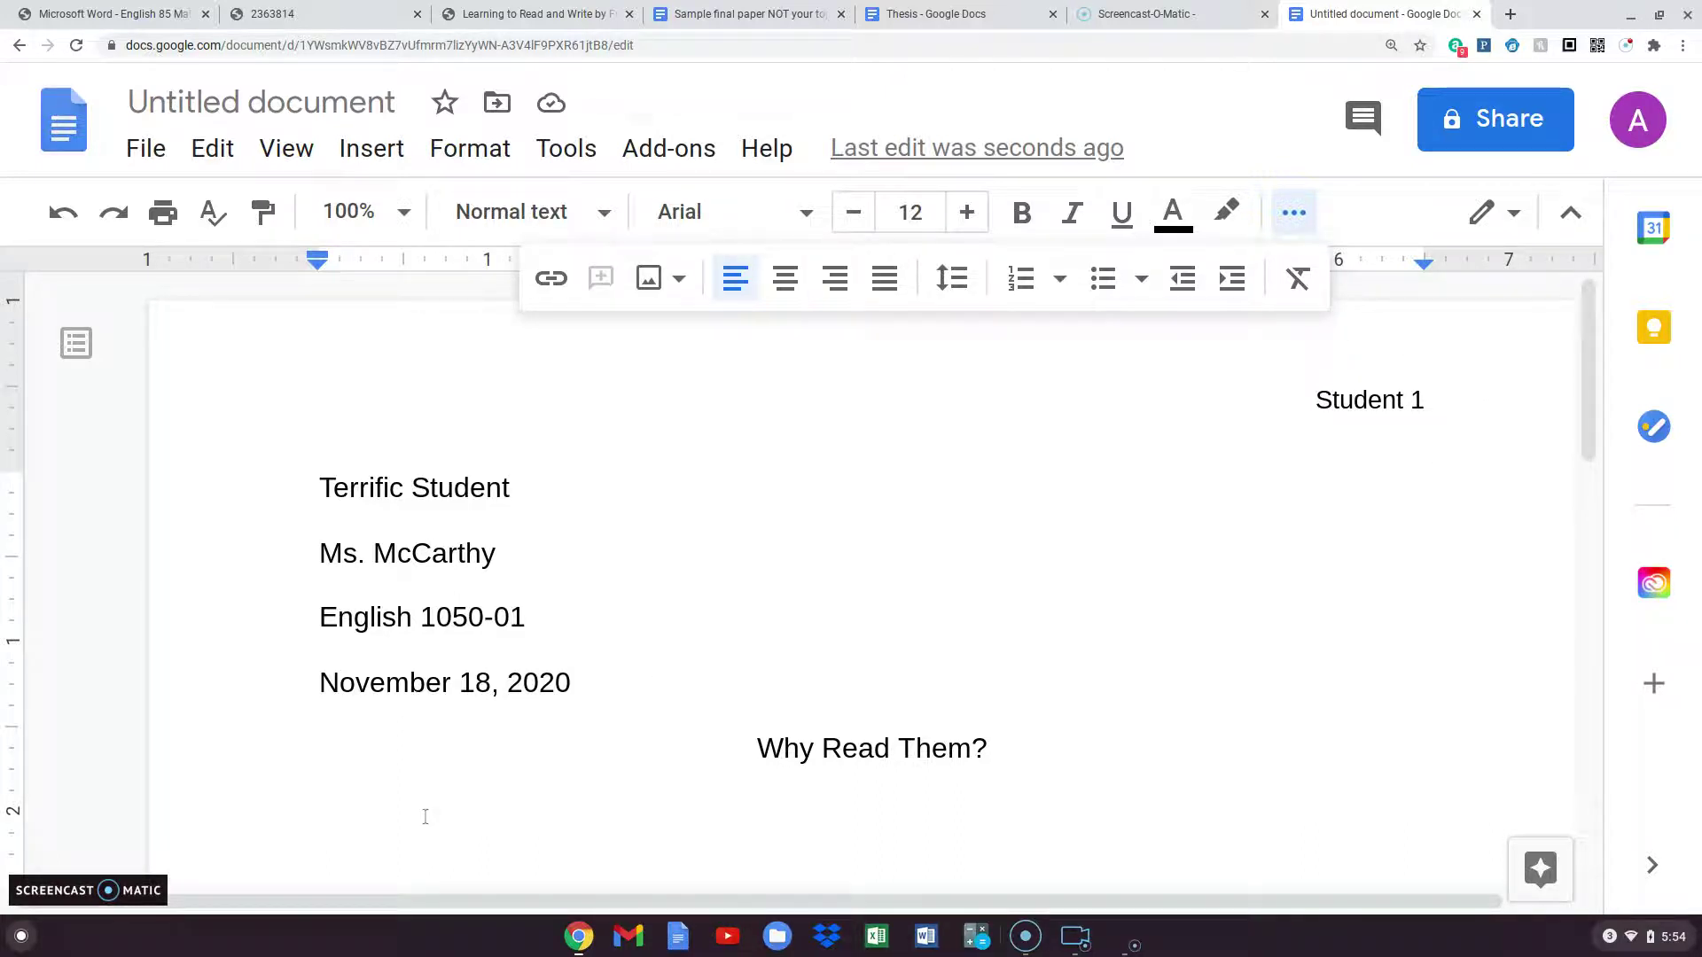
key(Tab)
- Select the thesis statement sentence starting "Everyone should read" in the Thesis document
click(922, 13)
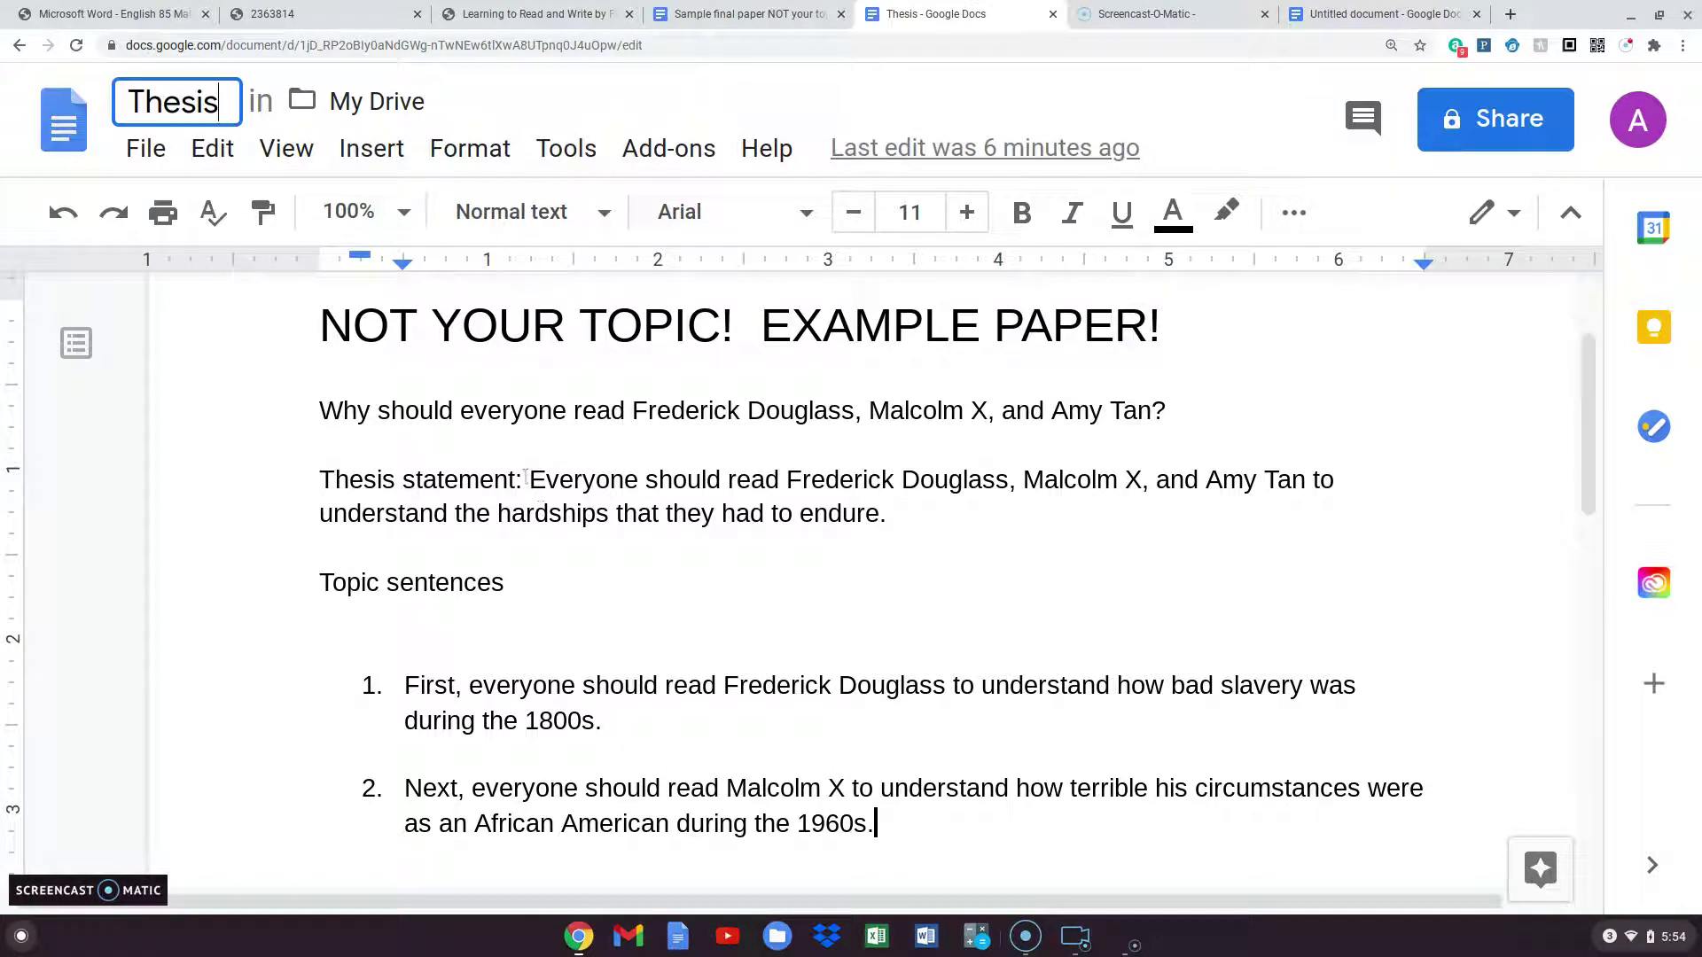
drag(528, 483, 909, 517)
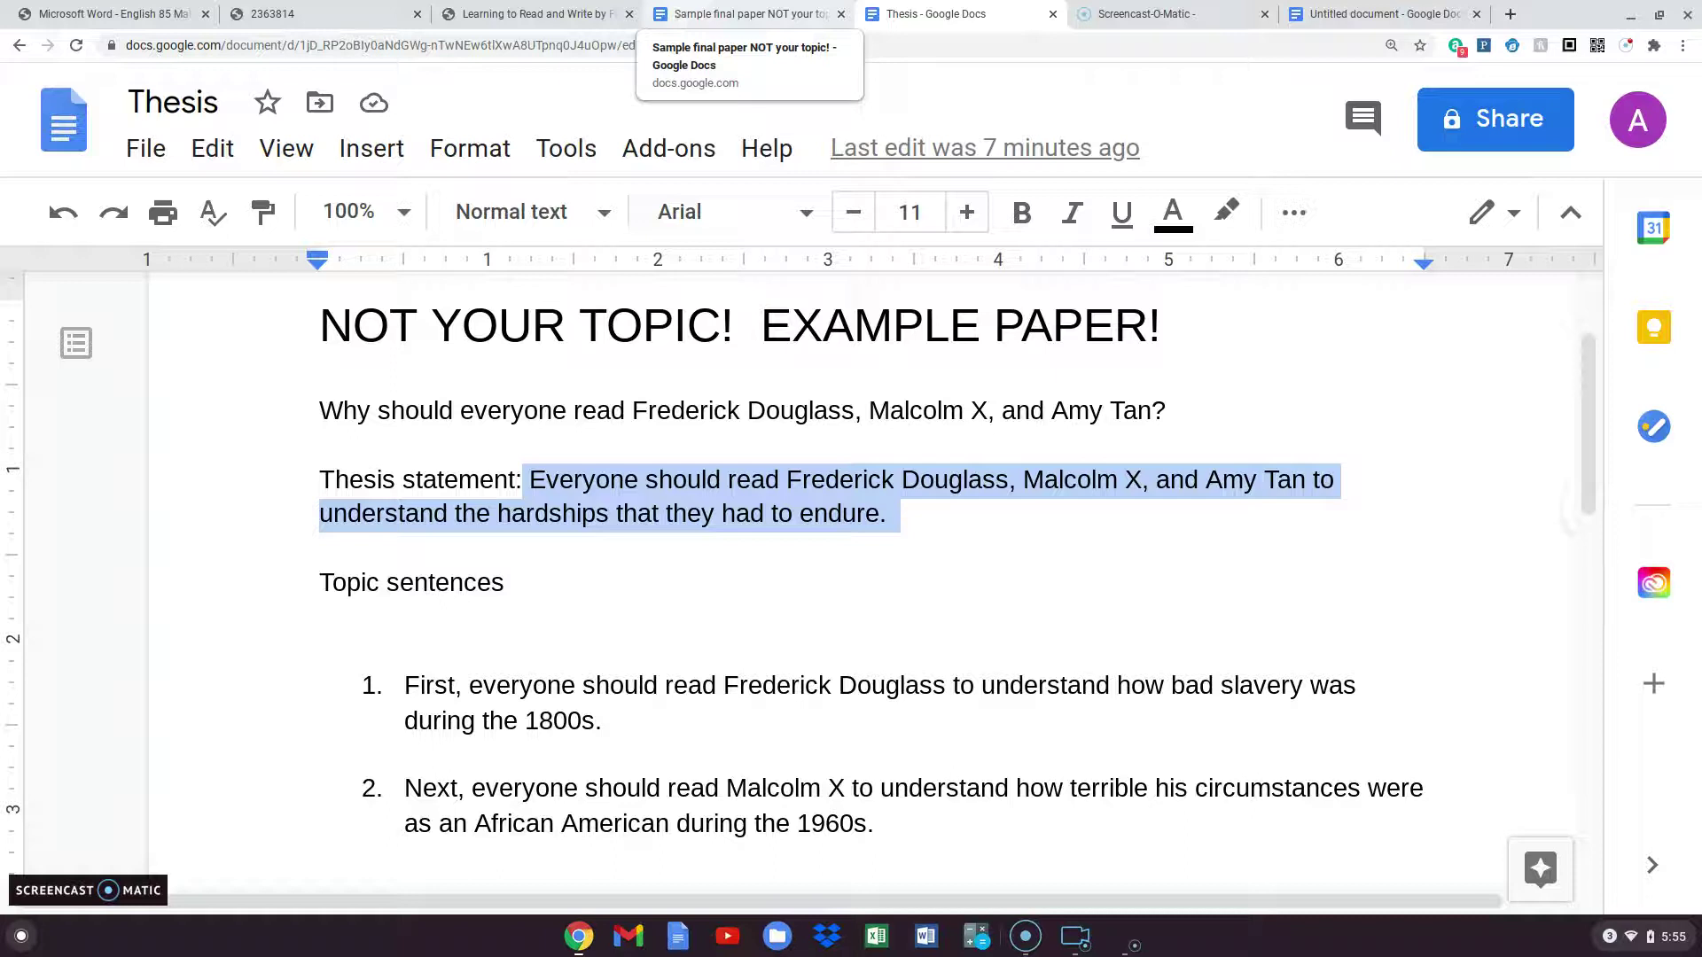
- Copy the introduction from "It is important to learn" to "more understanding people." in the sample final paper and paste it below the untitled document's title
click(679, 16)
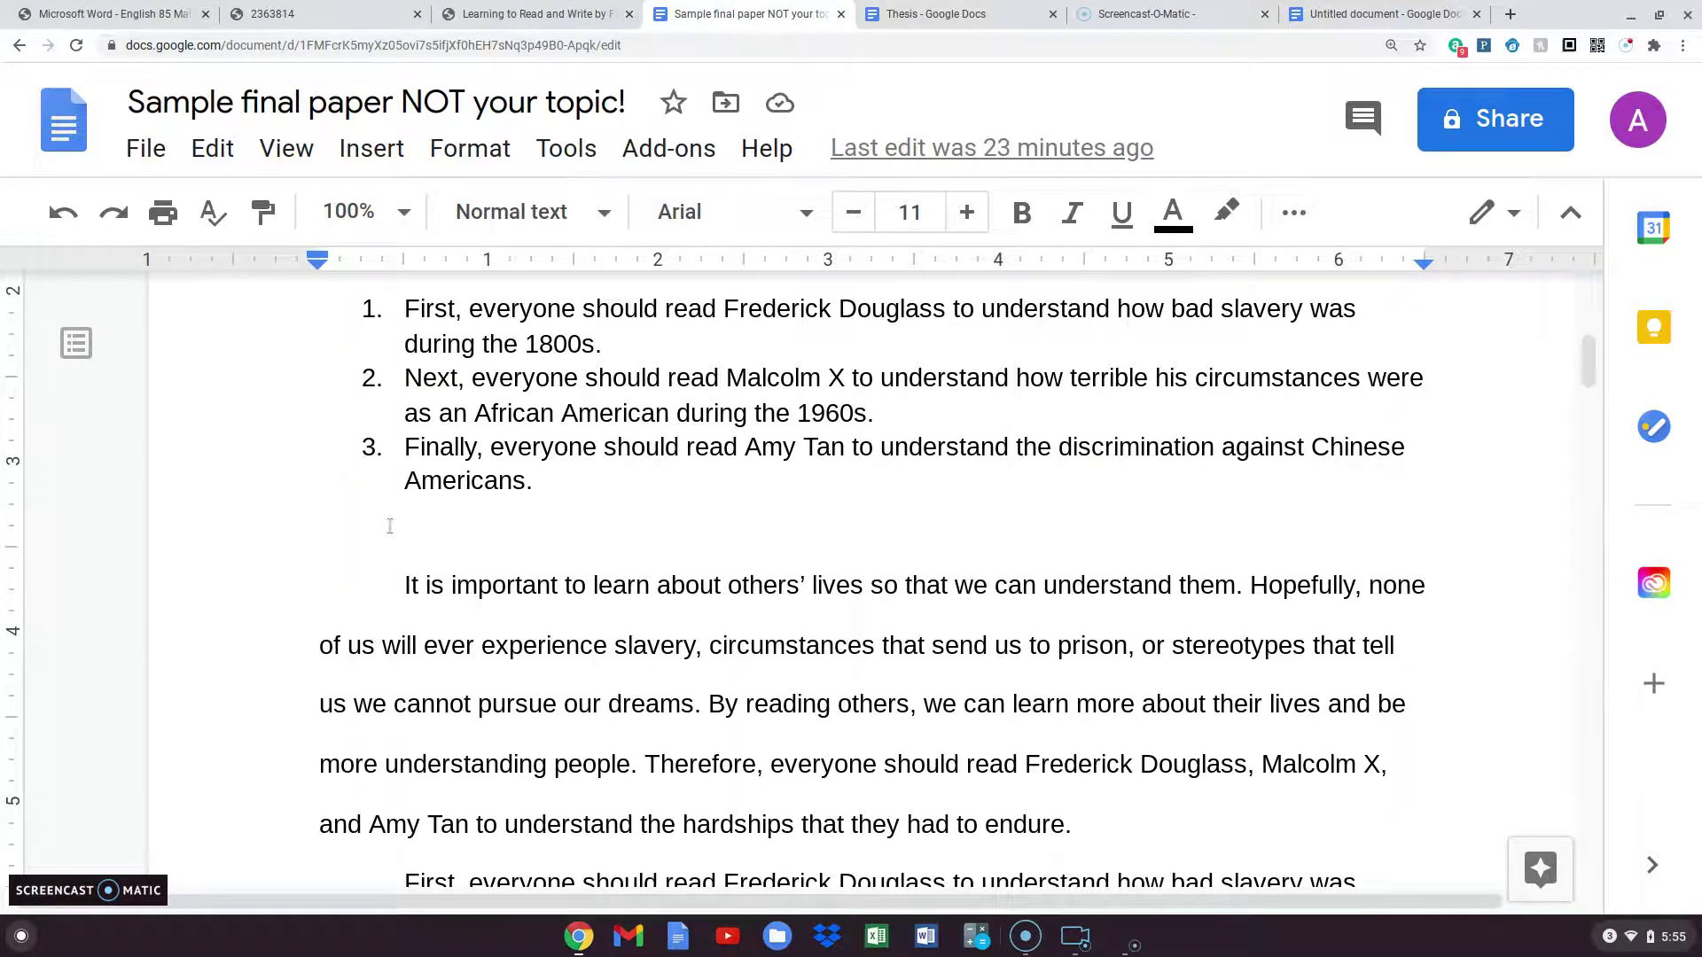
drag(401, 580, 638, 764)
key(ctrl+c)
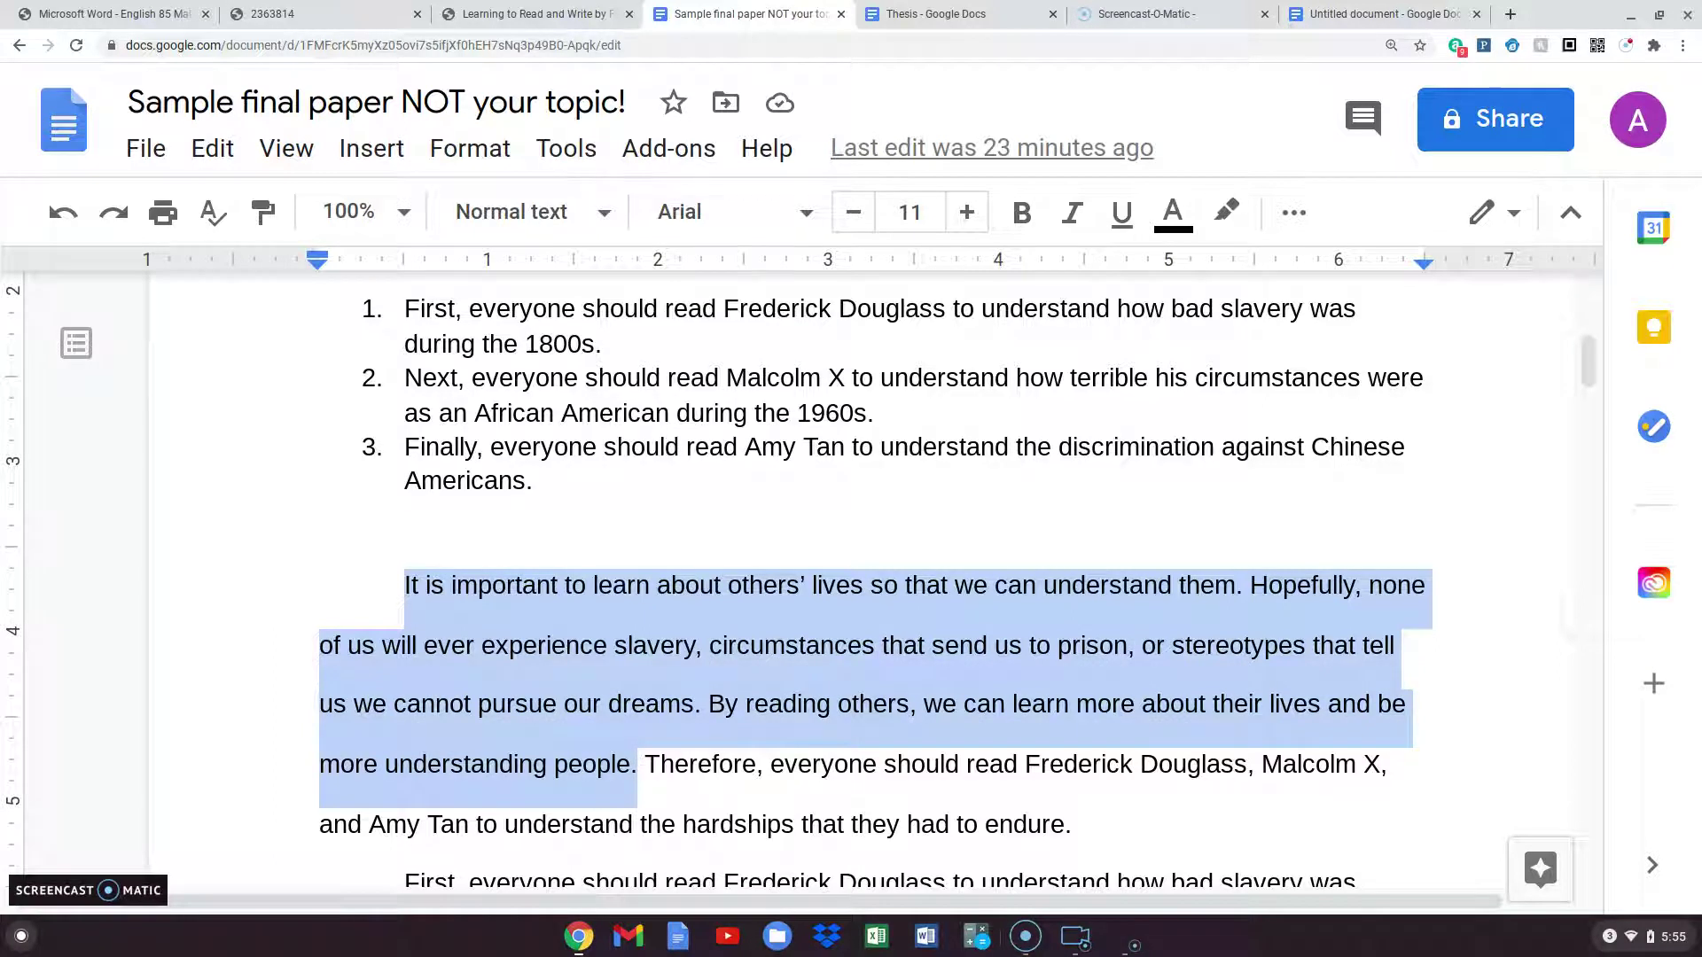
click(941, 16)
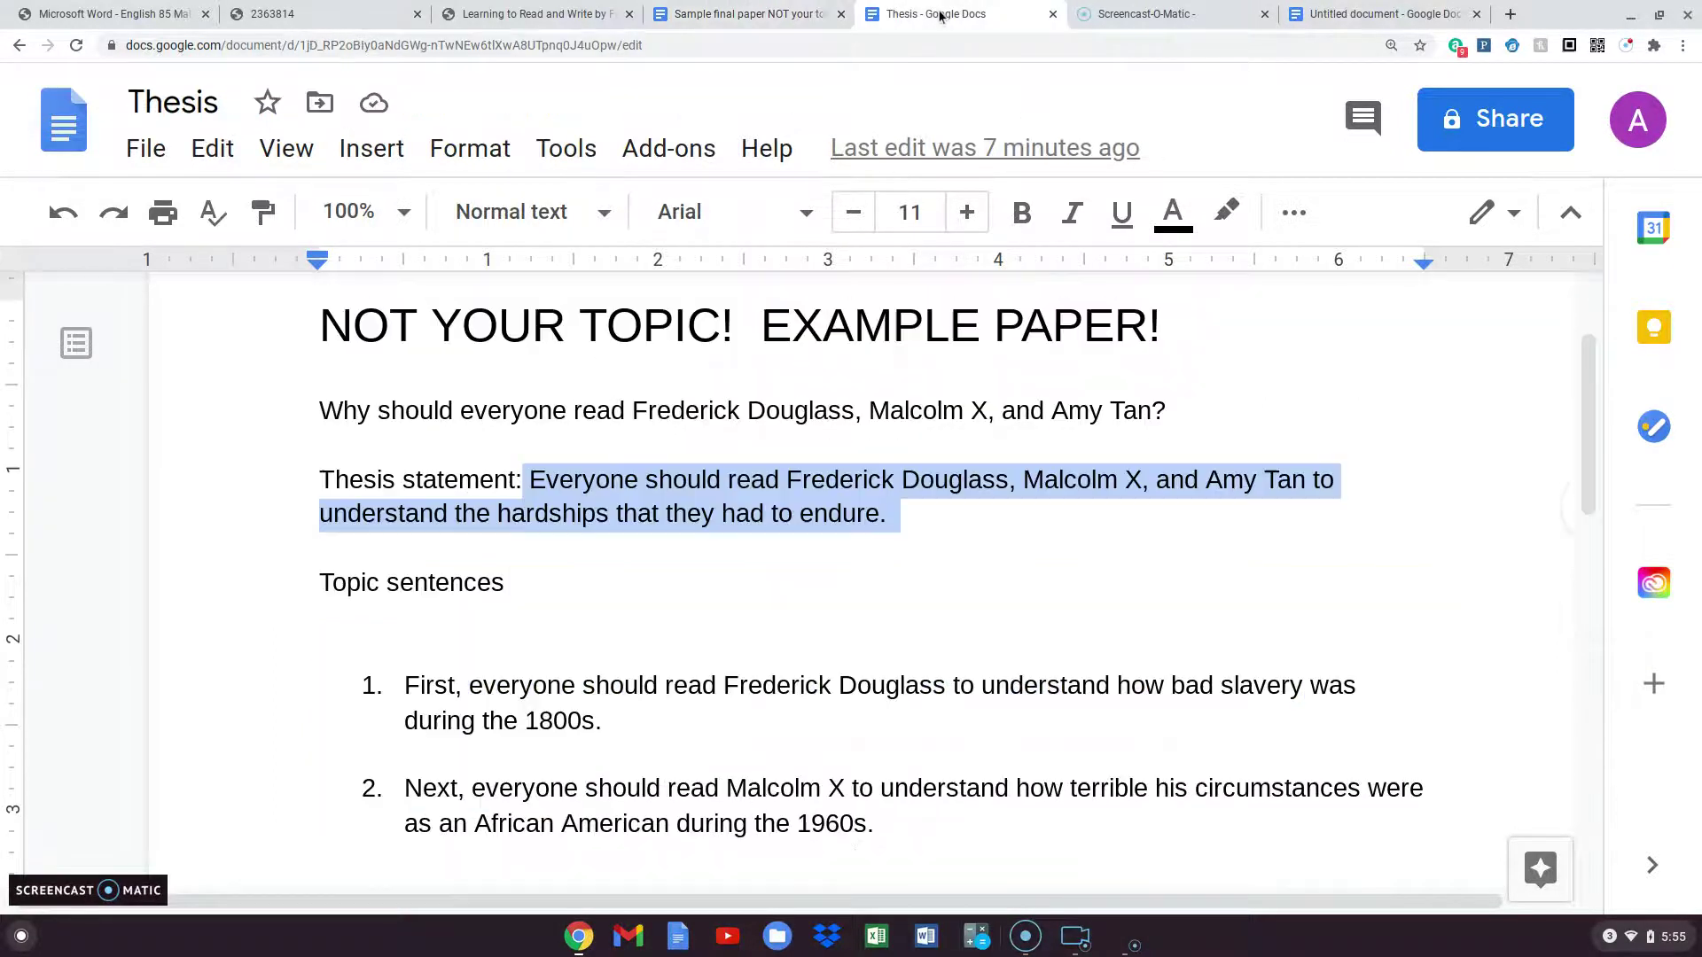
click(1313, 15)
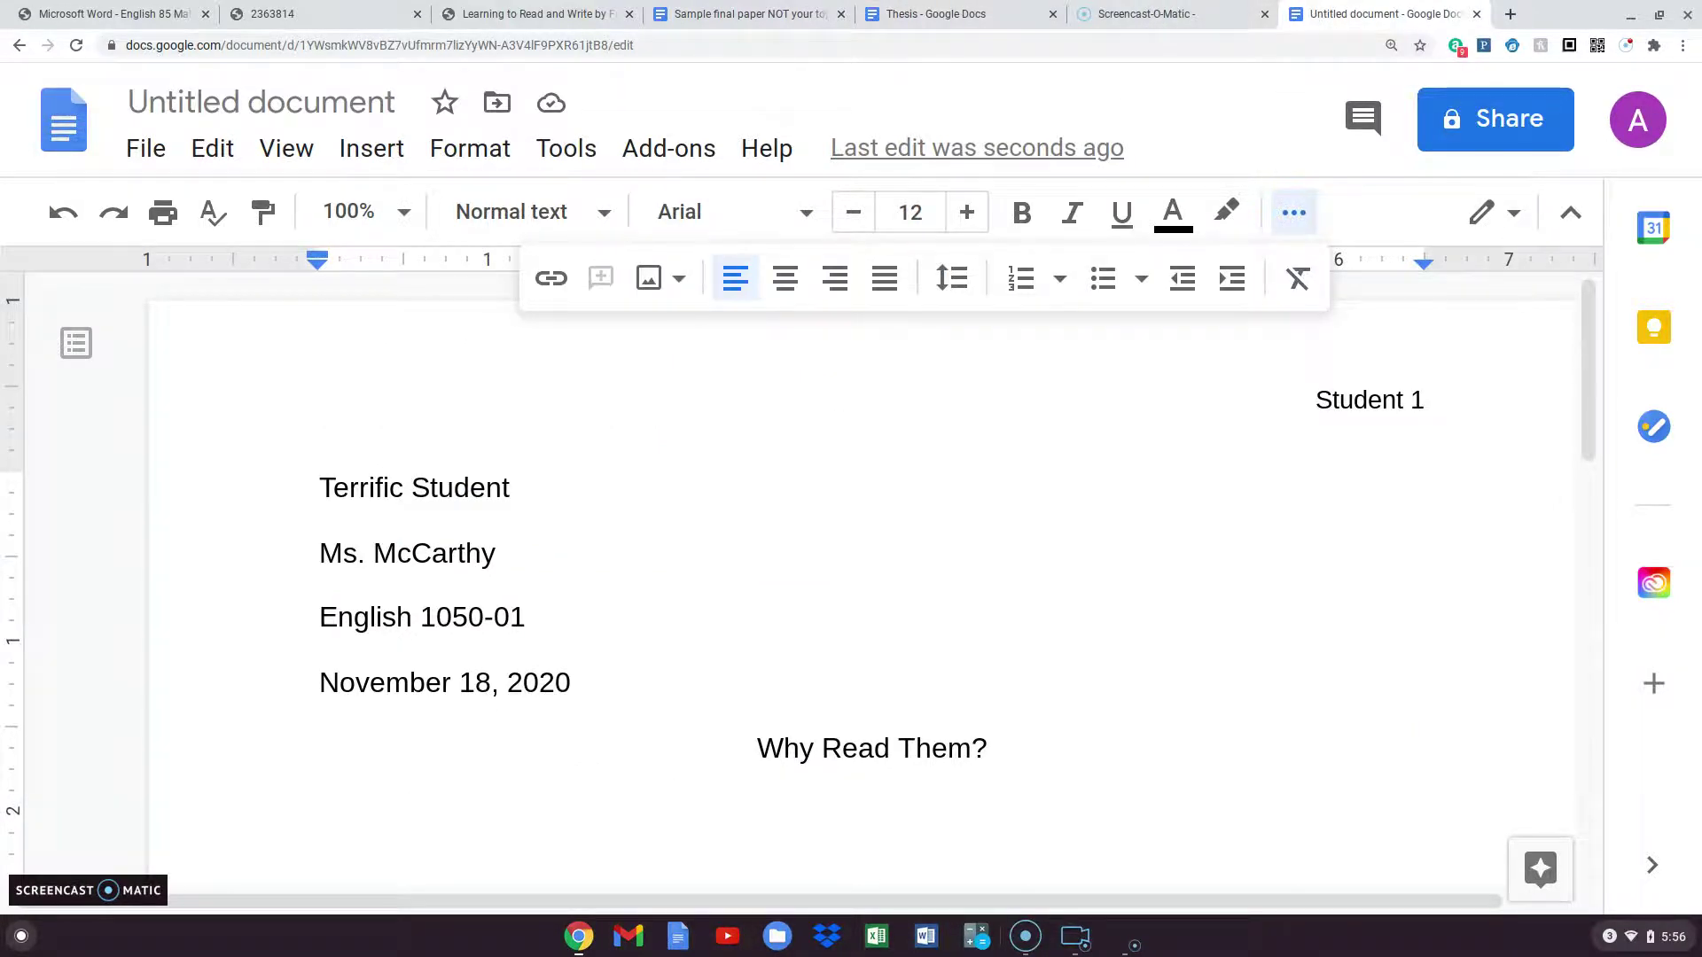
key(ctrl+v)
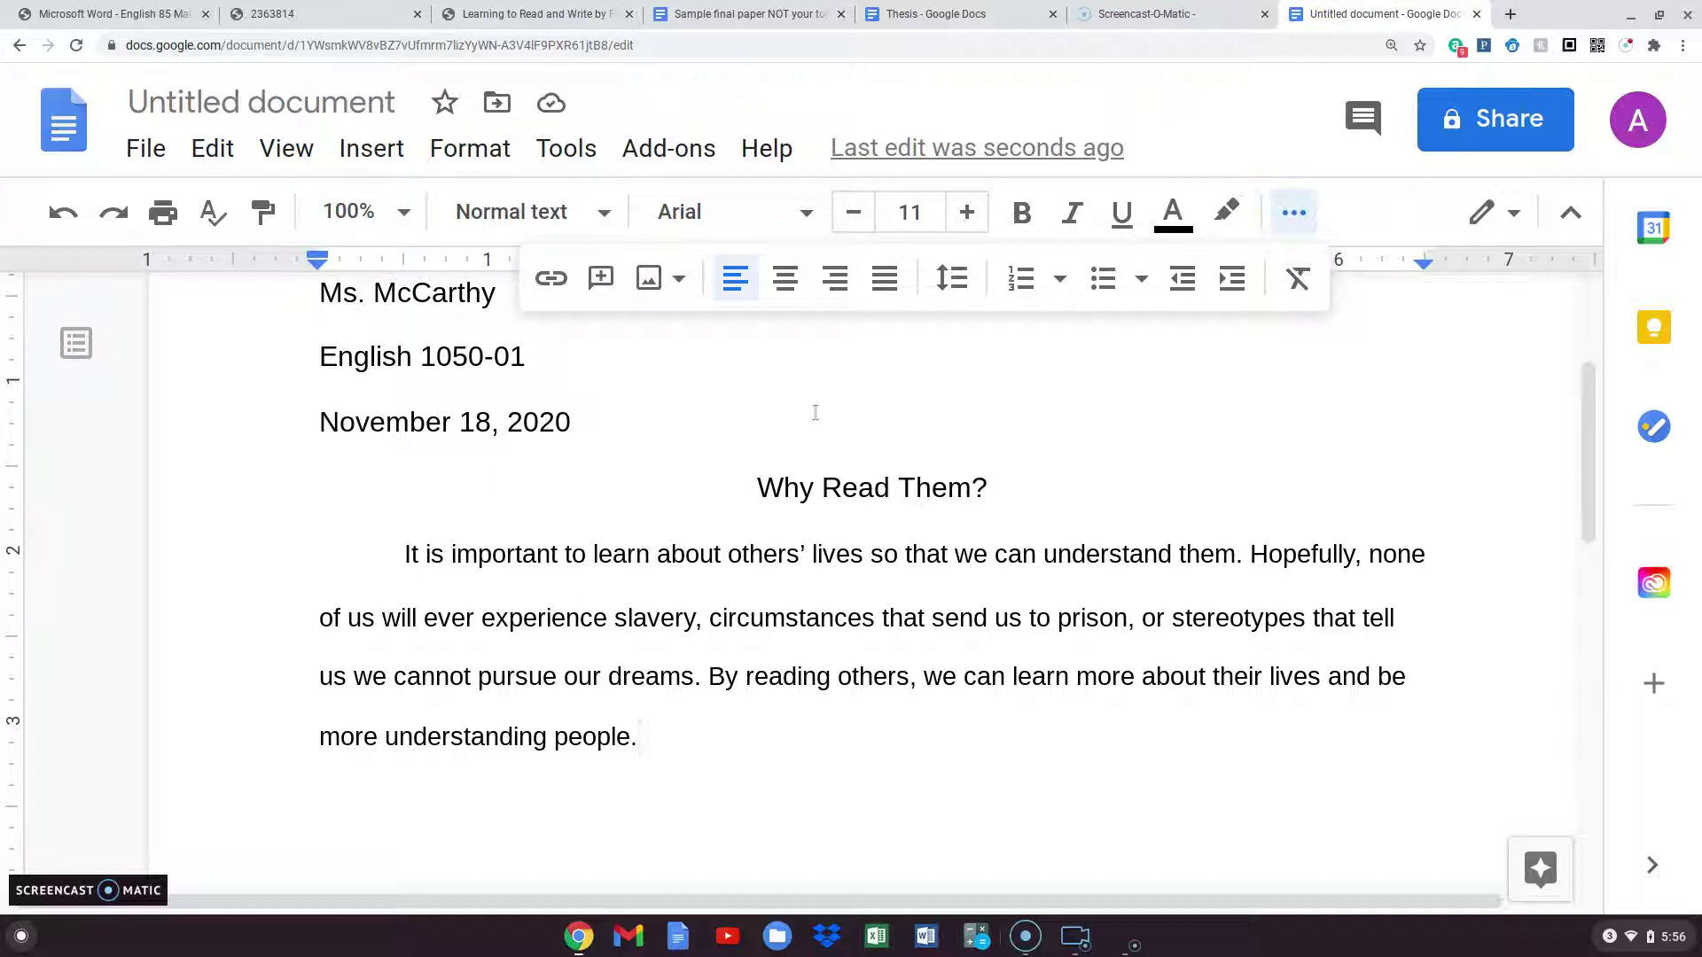
- Set the font size of the pasted introduction paragraph to 12
drag(319, 554, 660, 736)
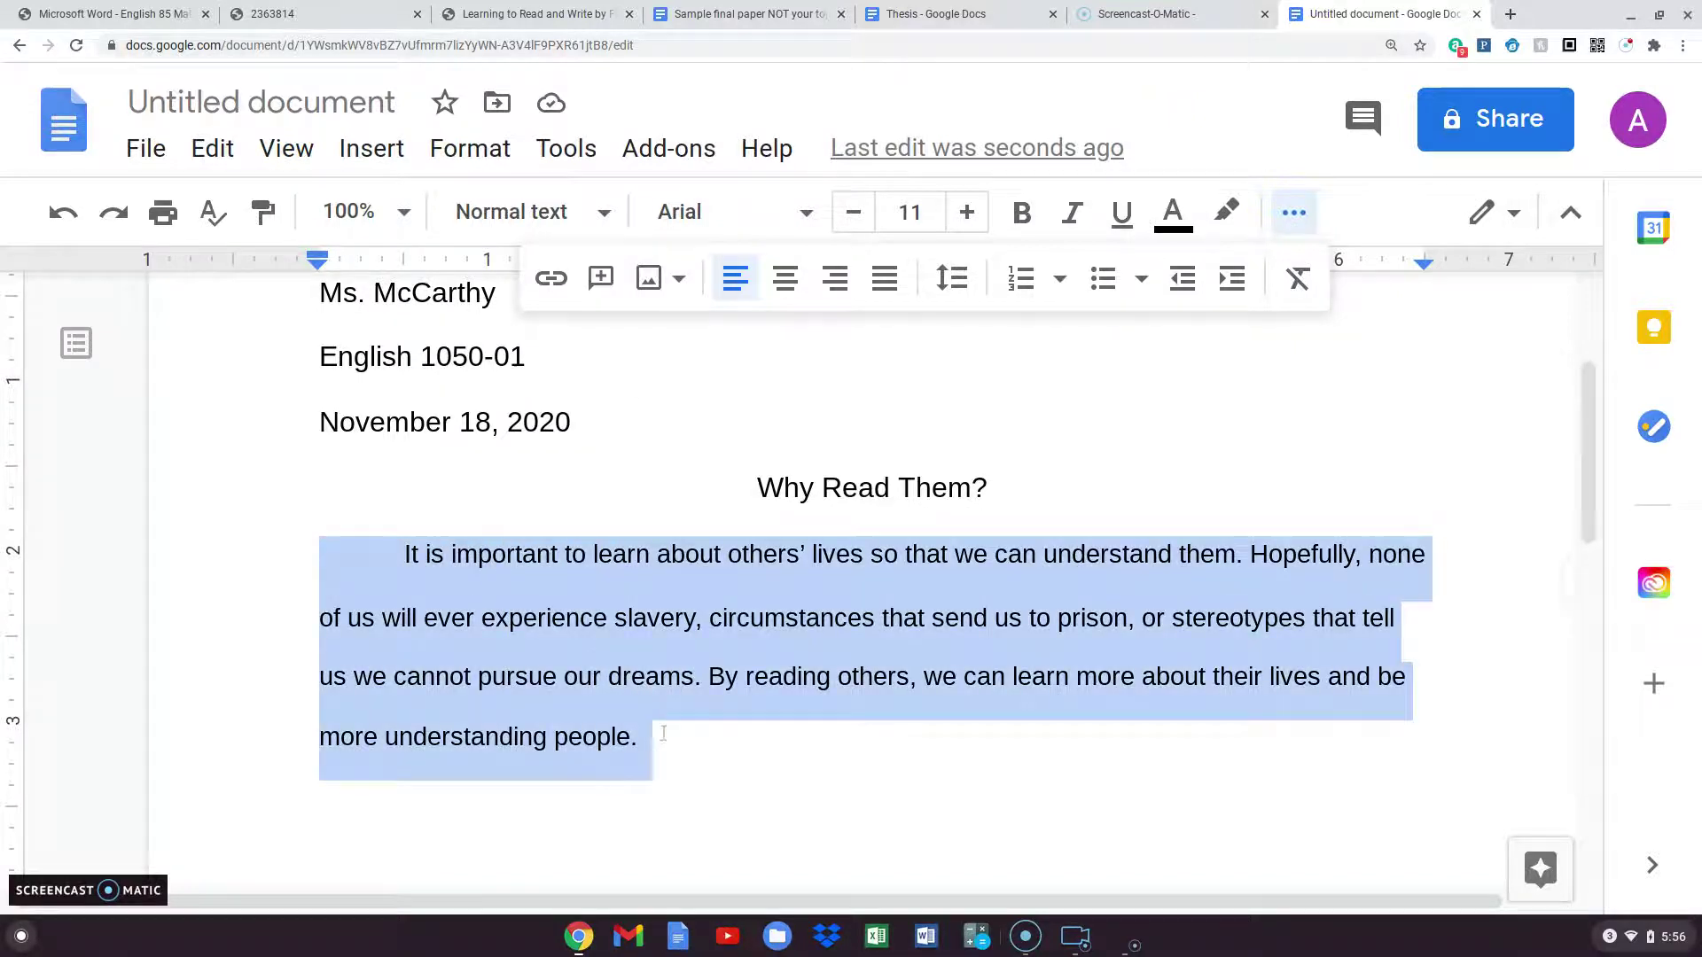
click(968, 213)
click(919, 211)
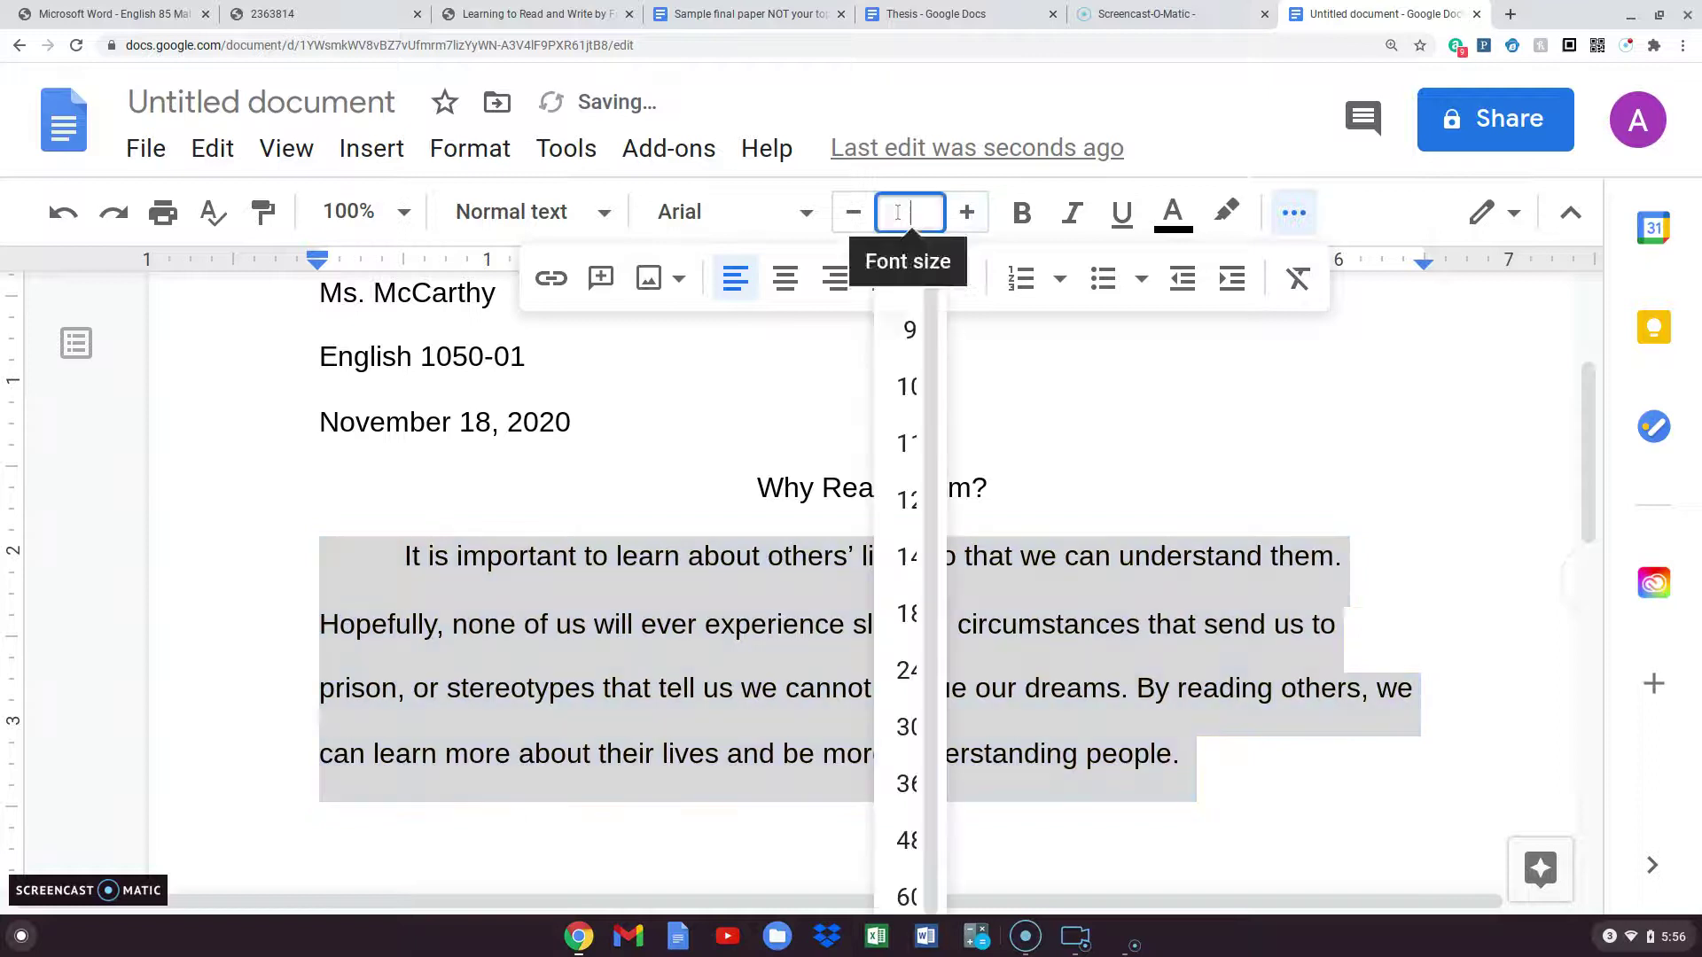
text(12)
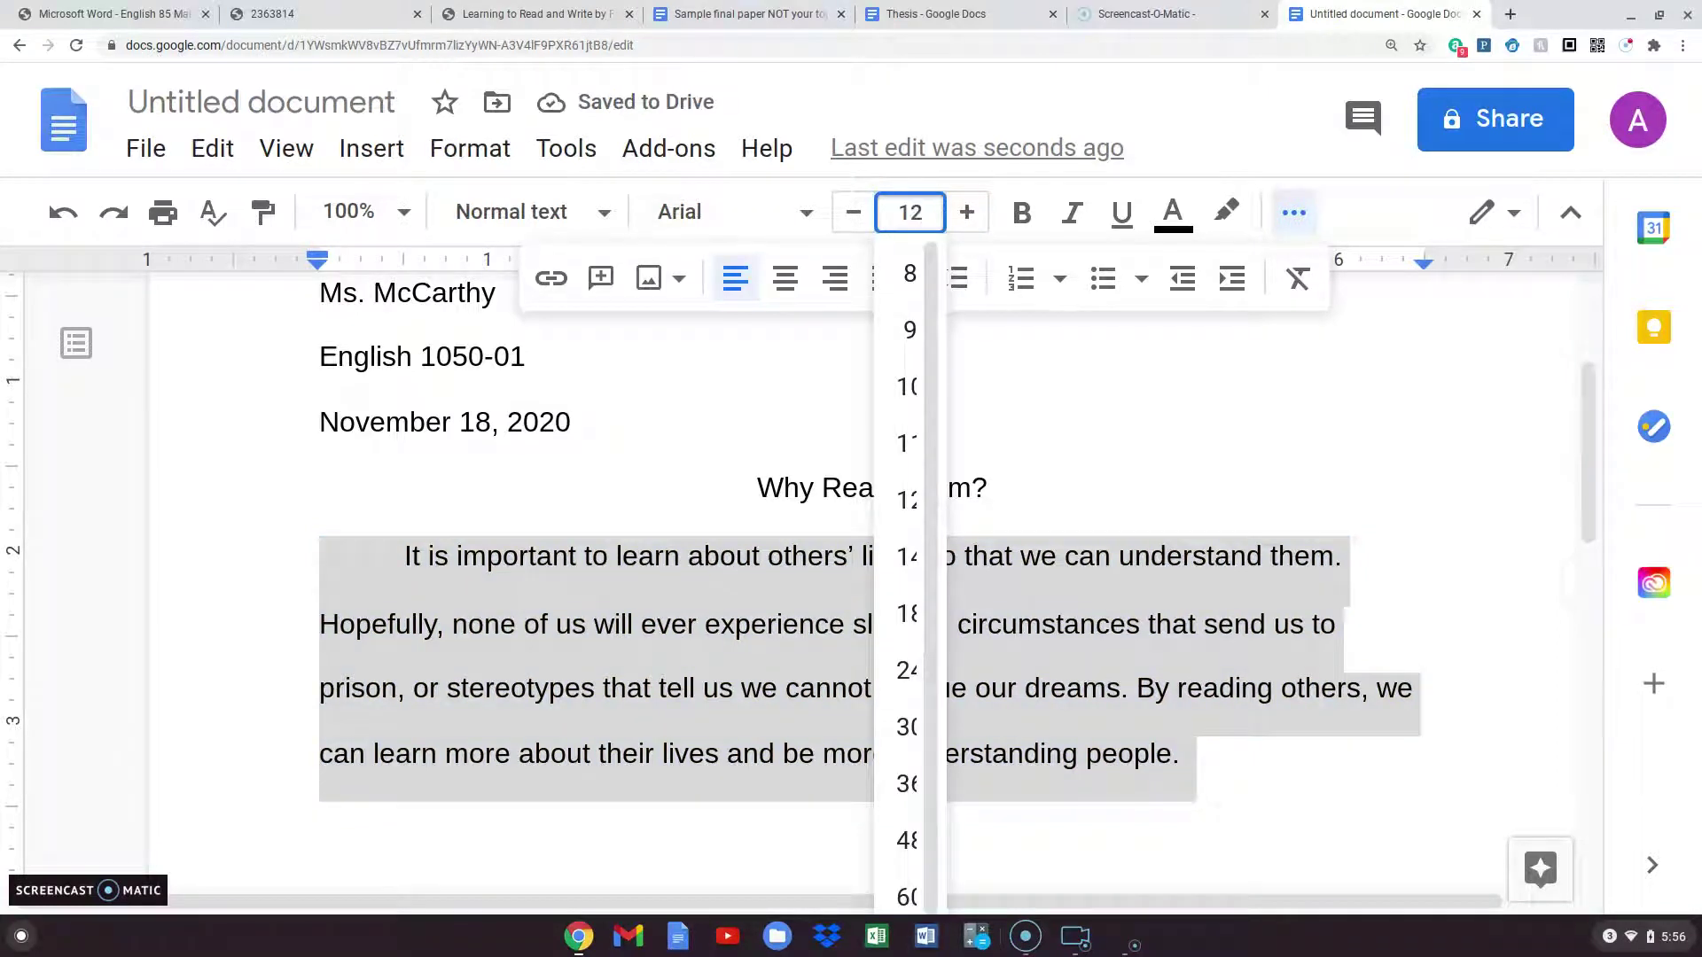
key(Return)
click(743, 554)
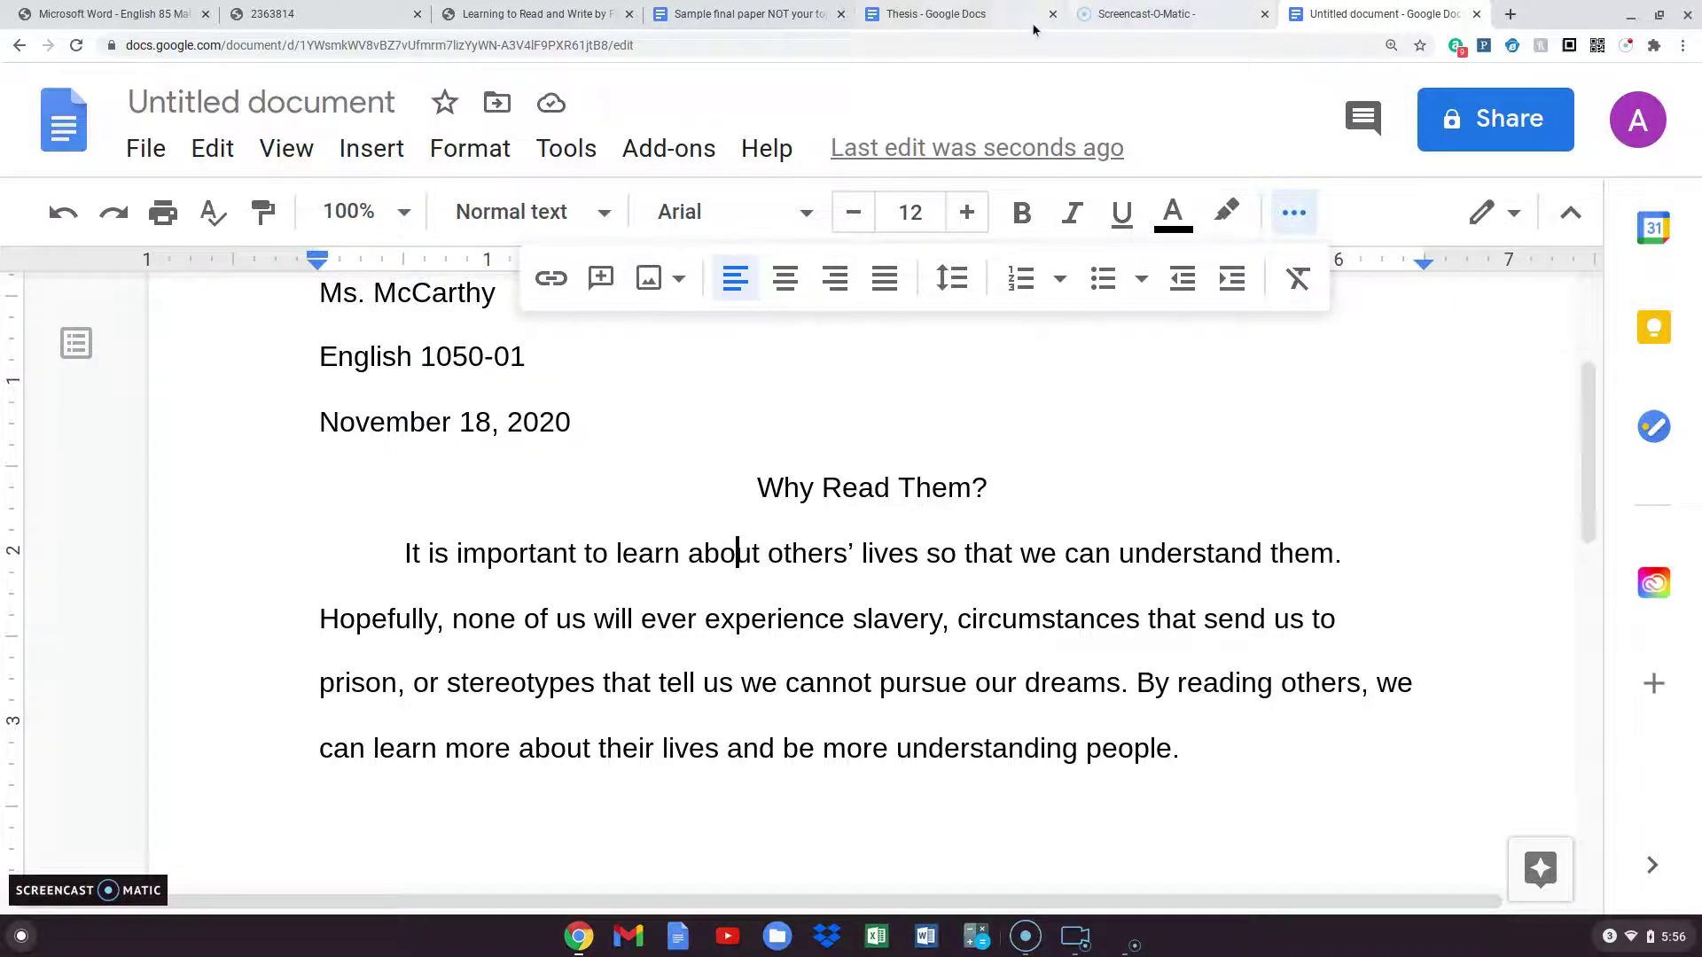
- Add the selected thesis statement from the Thesis document to the end of the introduction paragraph in the untitled document
click(924, 15)
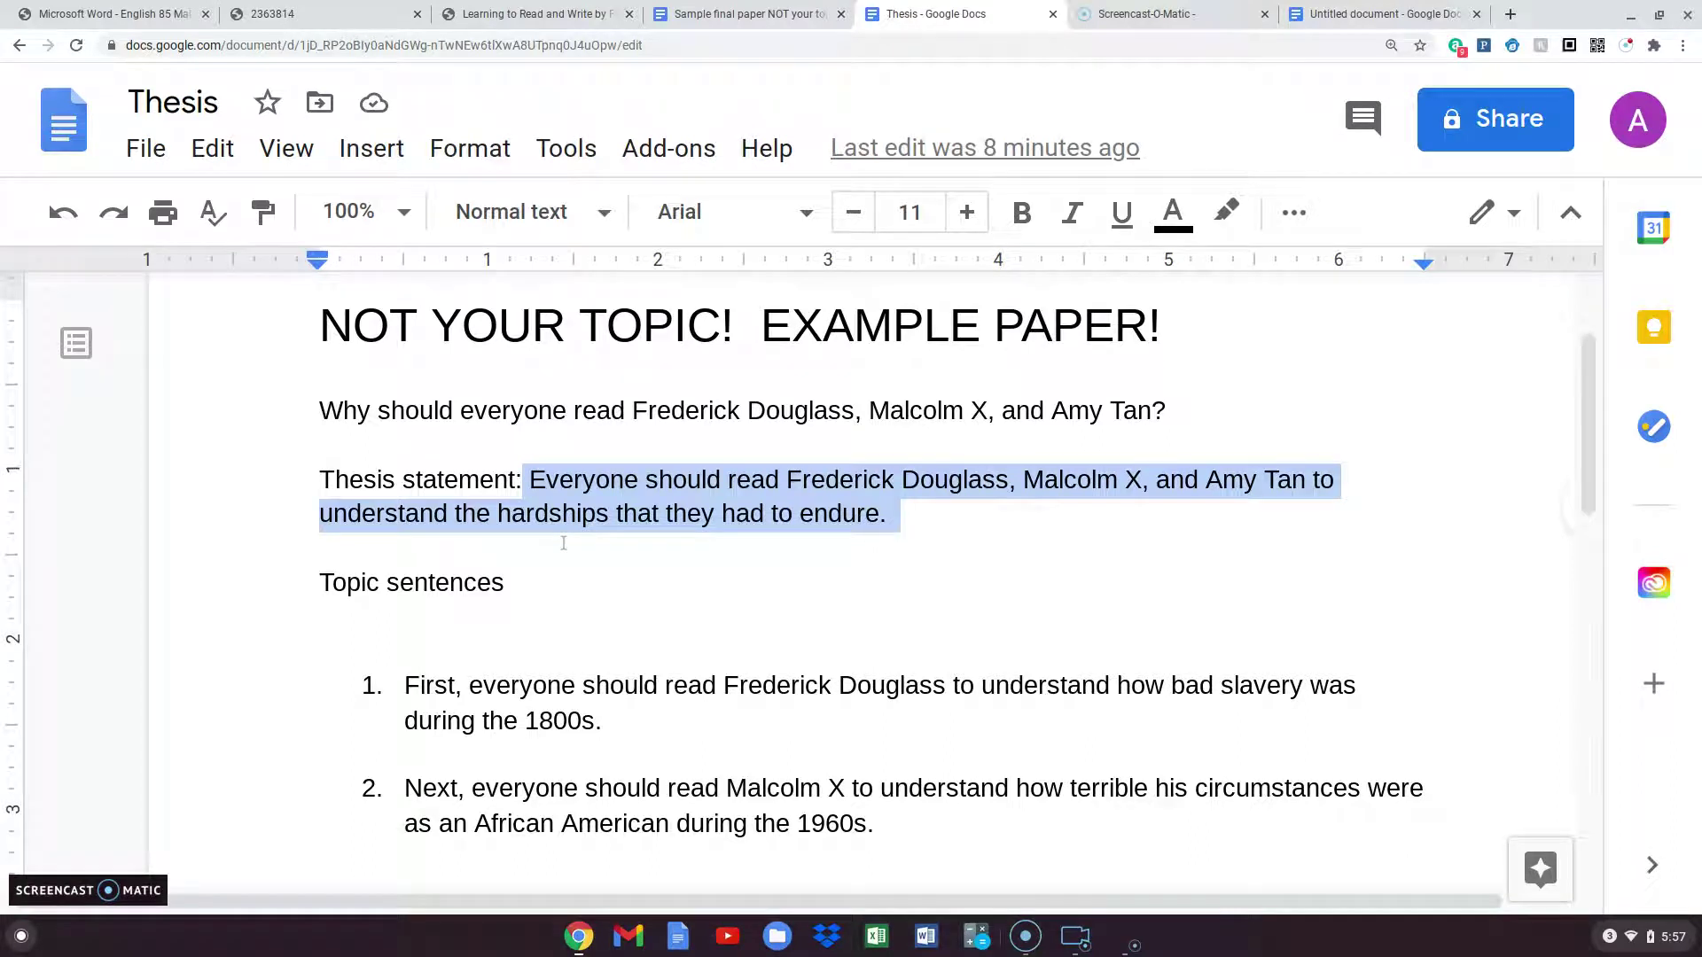
click(1368, 19)
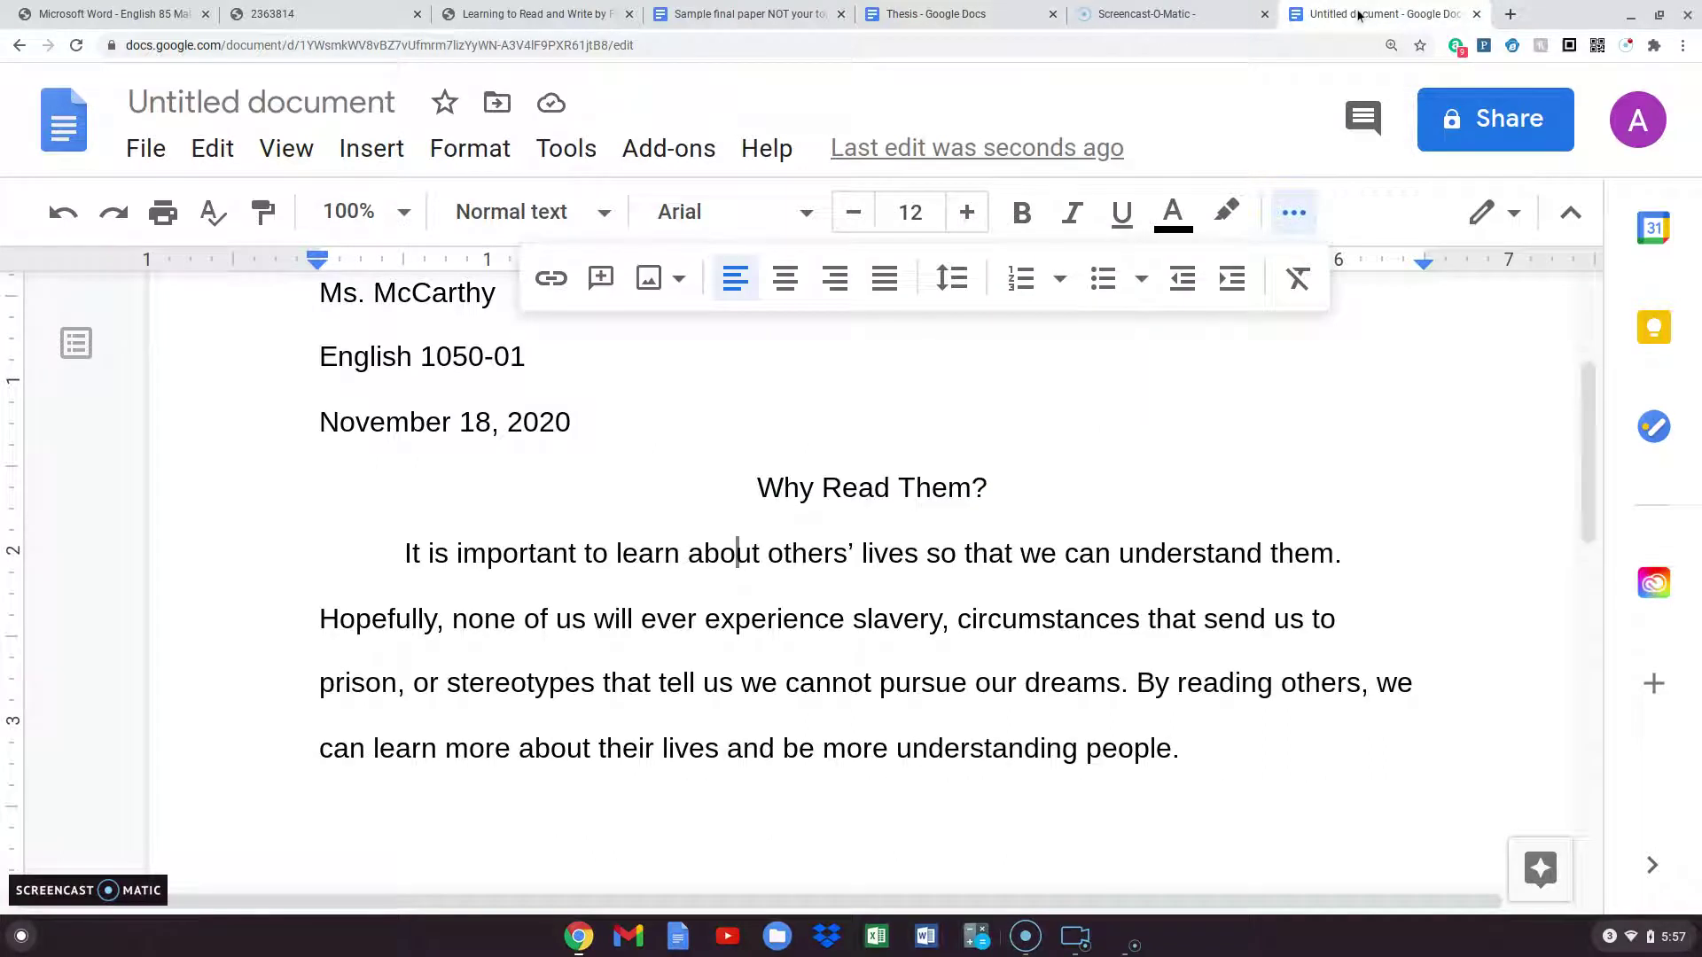
click(1205, 746)
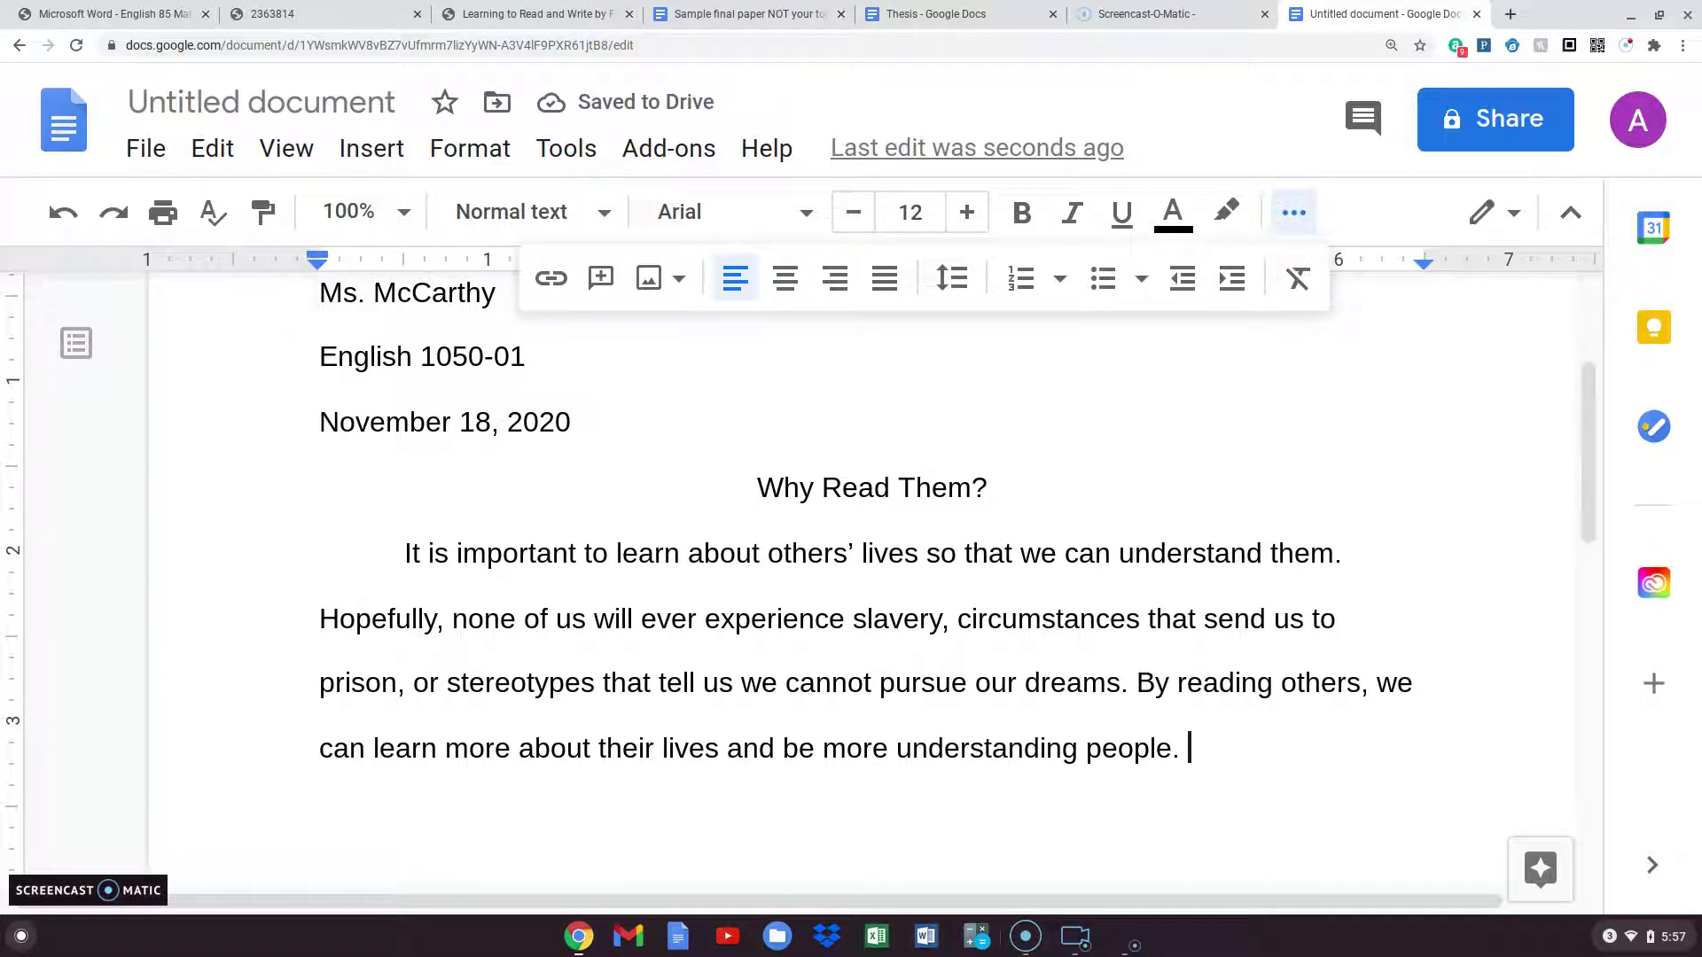
text(Everyone should read Frederick Douglass, Malcolm X, and Amy Tan to understand the hardships that they had to endure.)
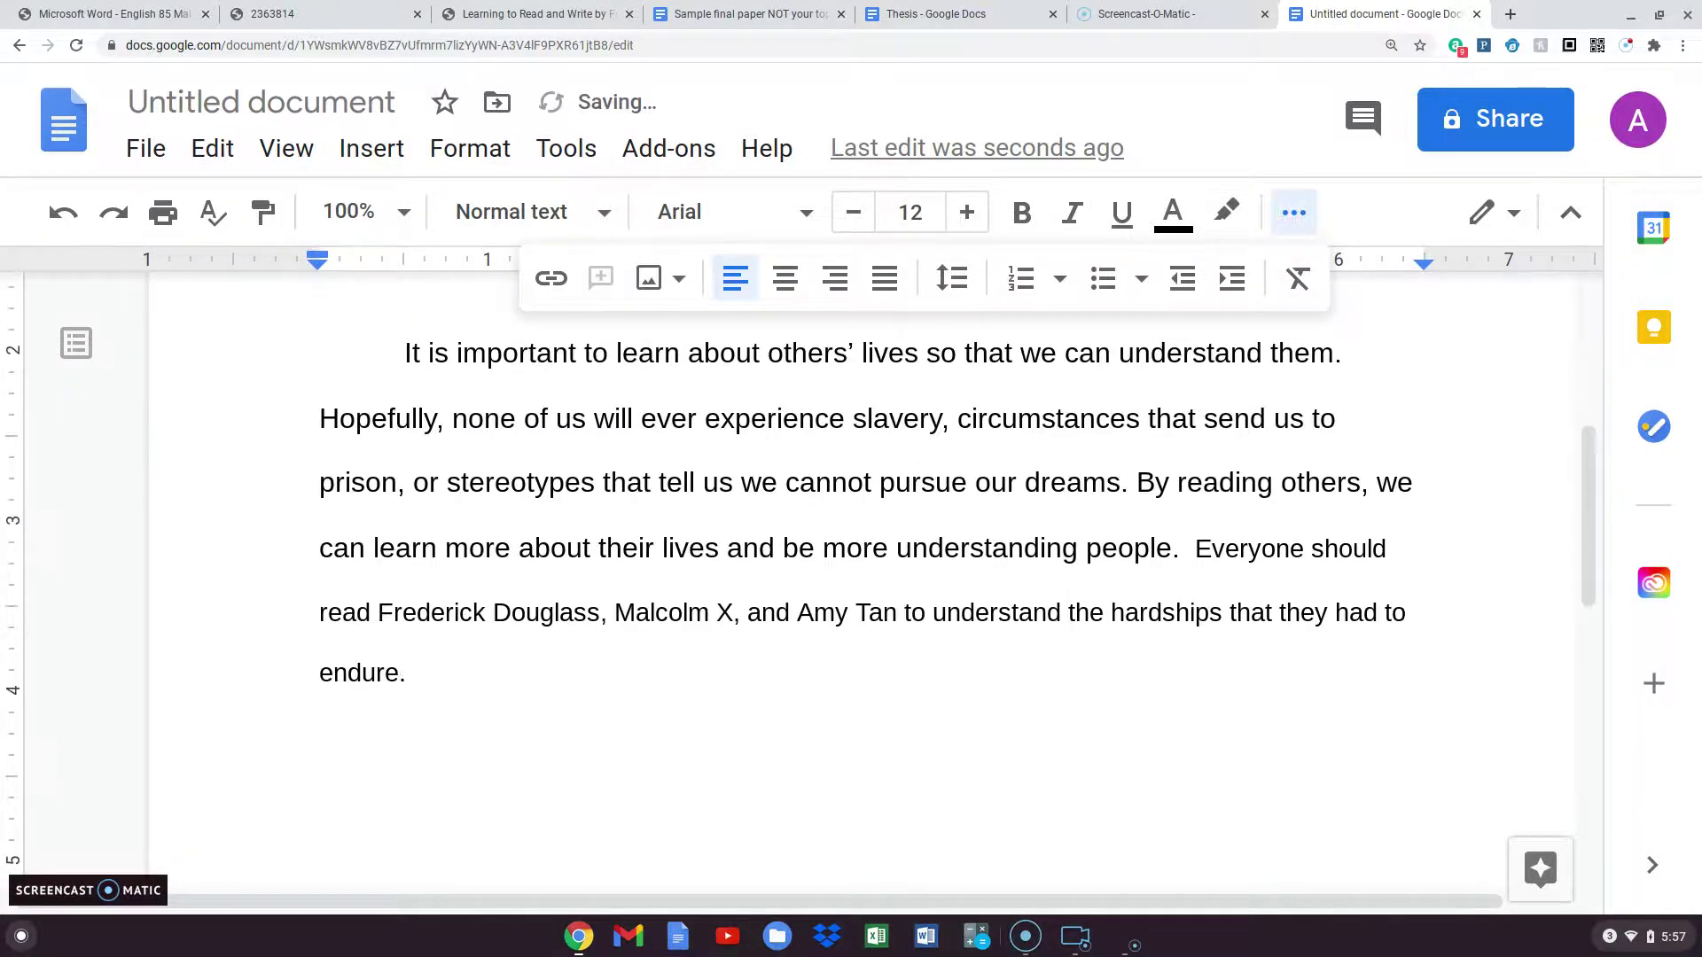
- Set the font size of the thesis statement at the end of the introduction to 12
drag(1181, 550, 677, 677)
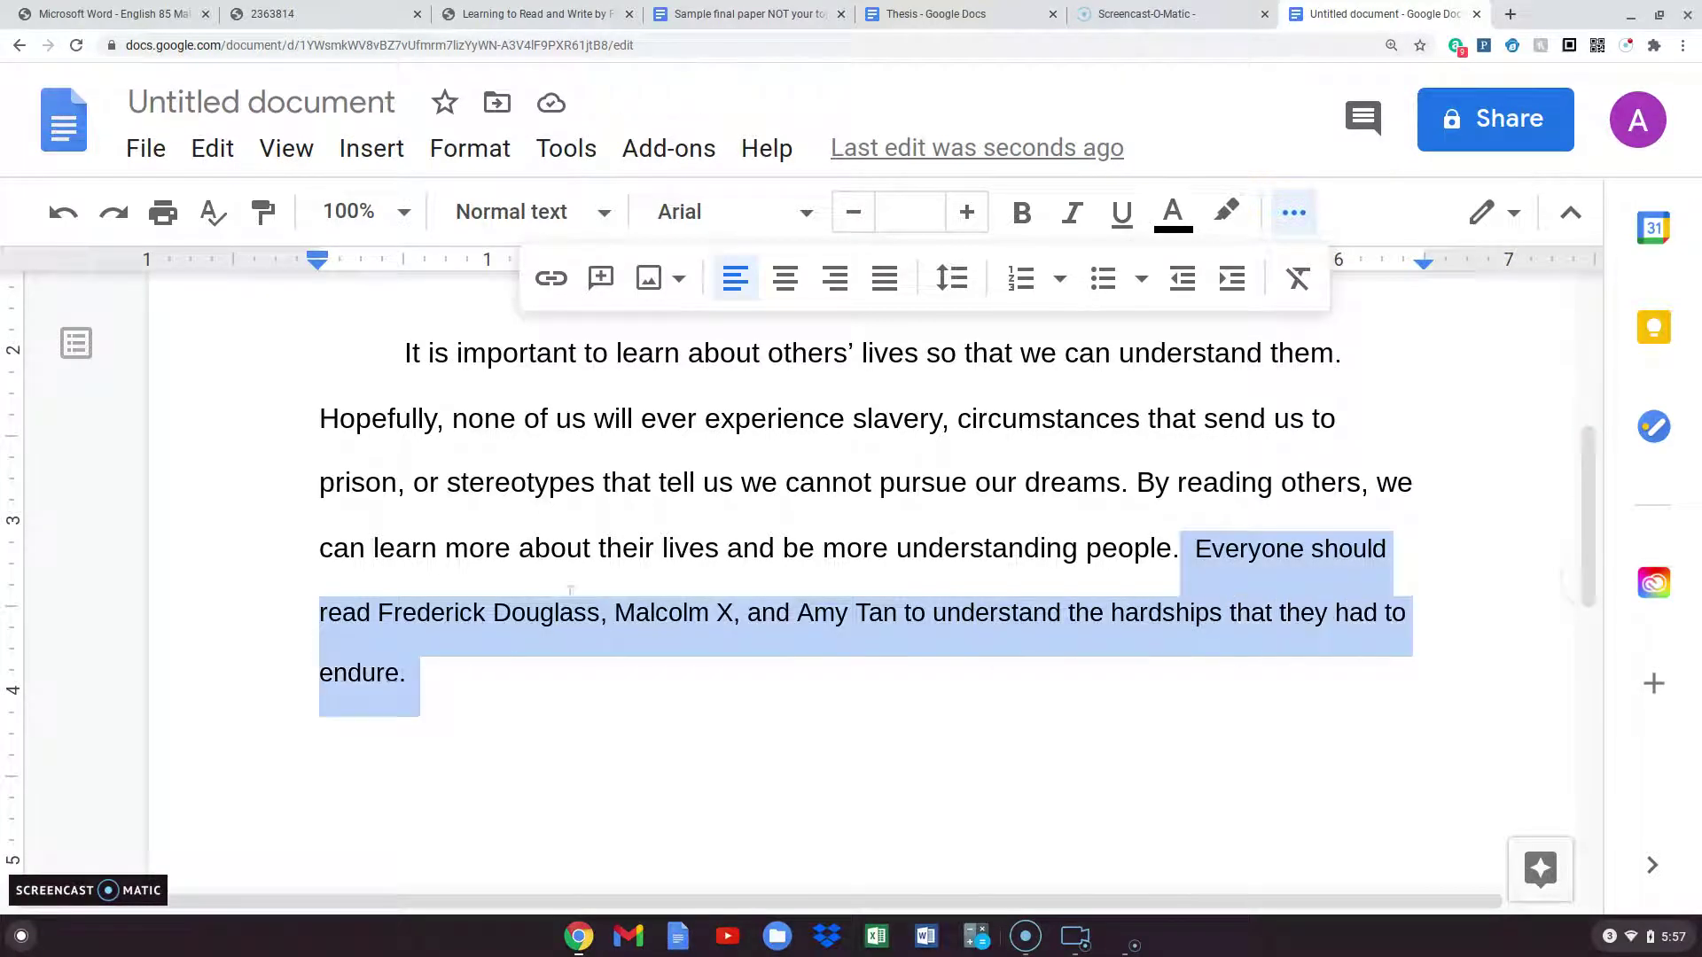
click(967, 213)
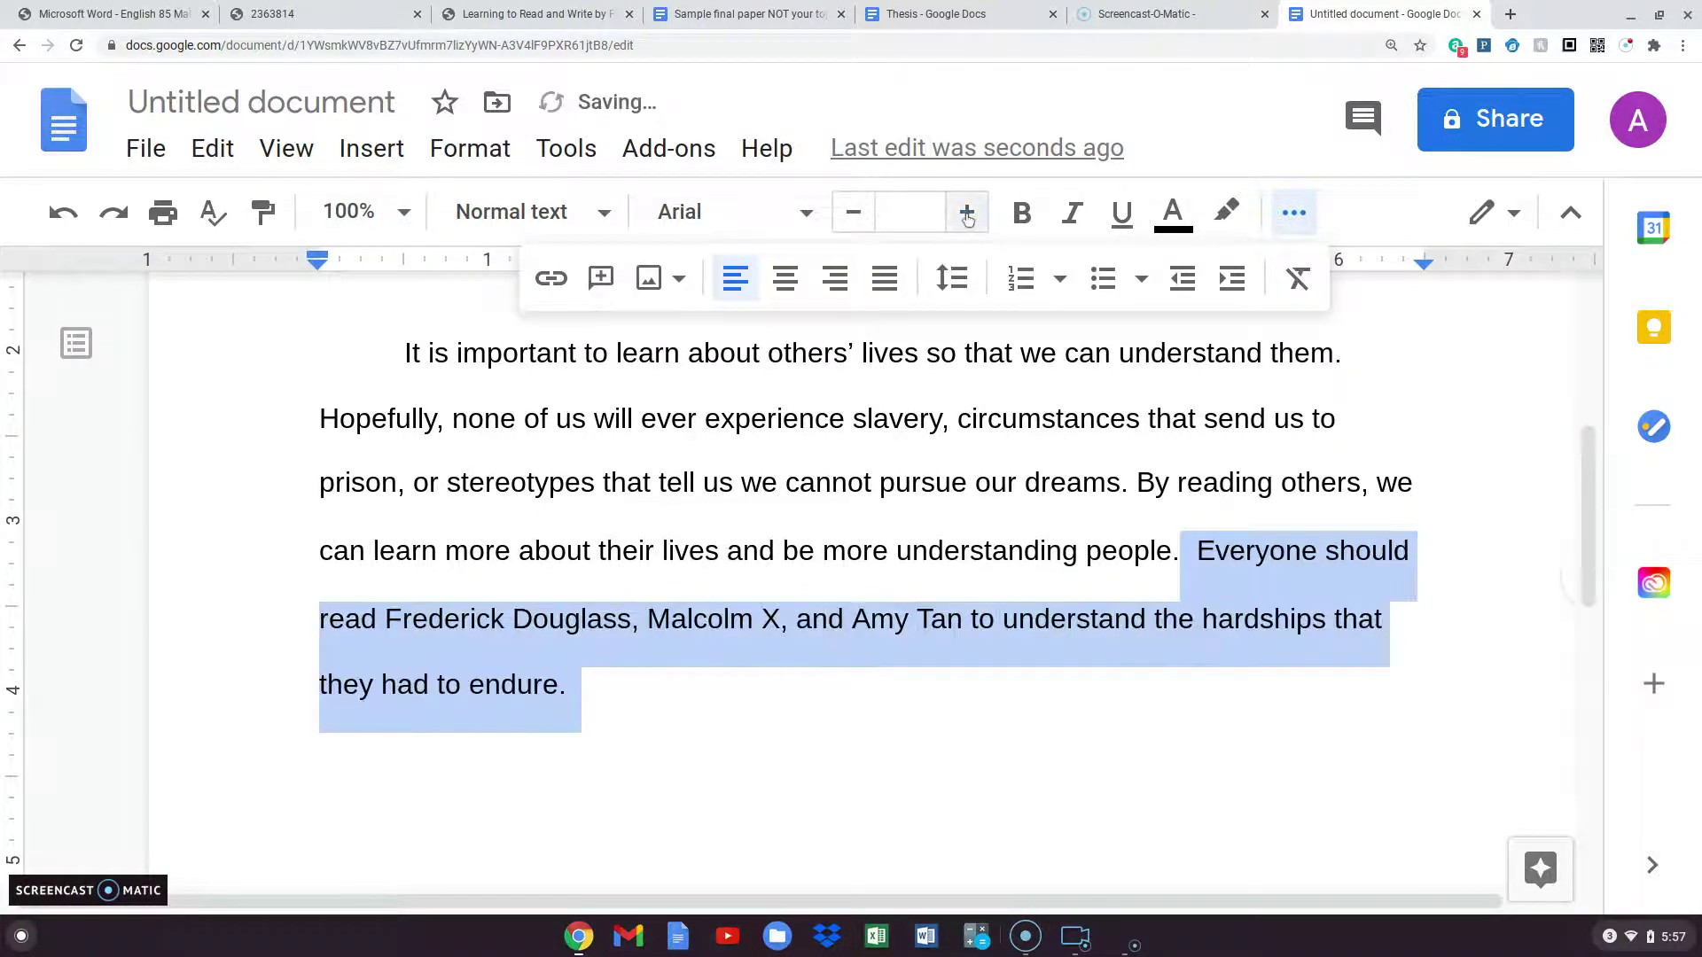
click(909, 210)
text(12)
key(Return)
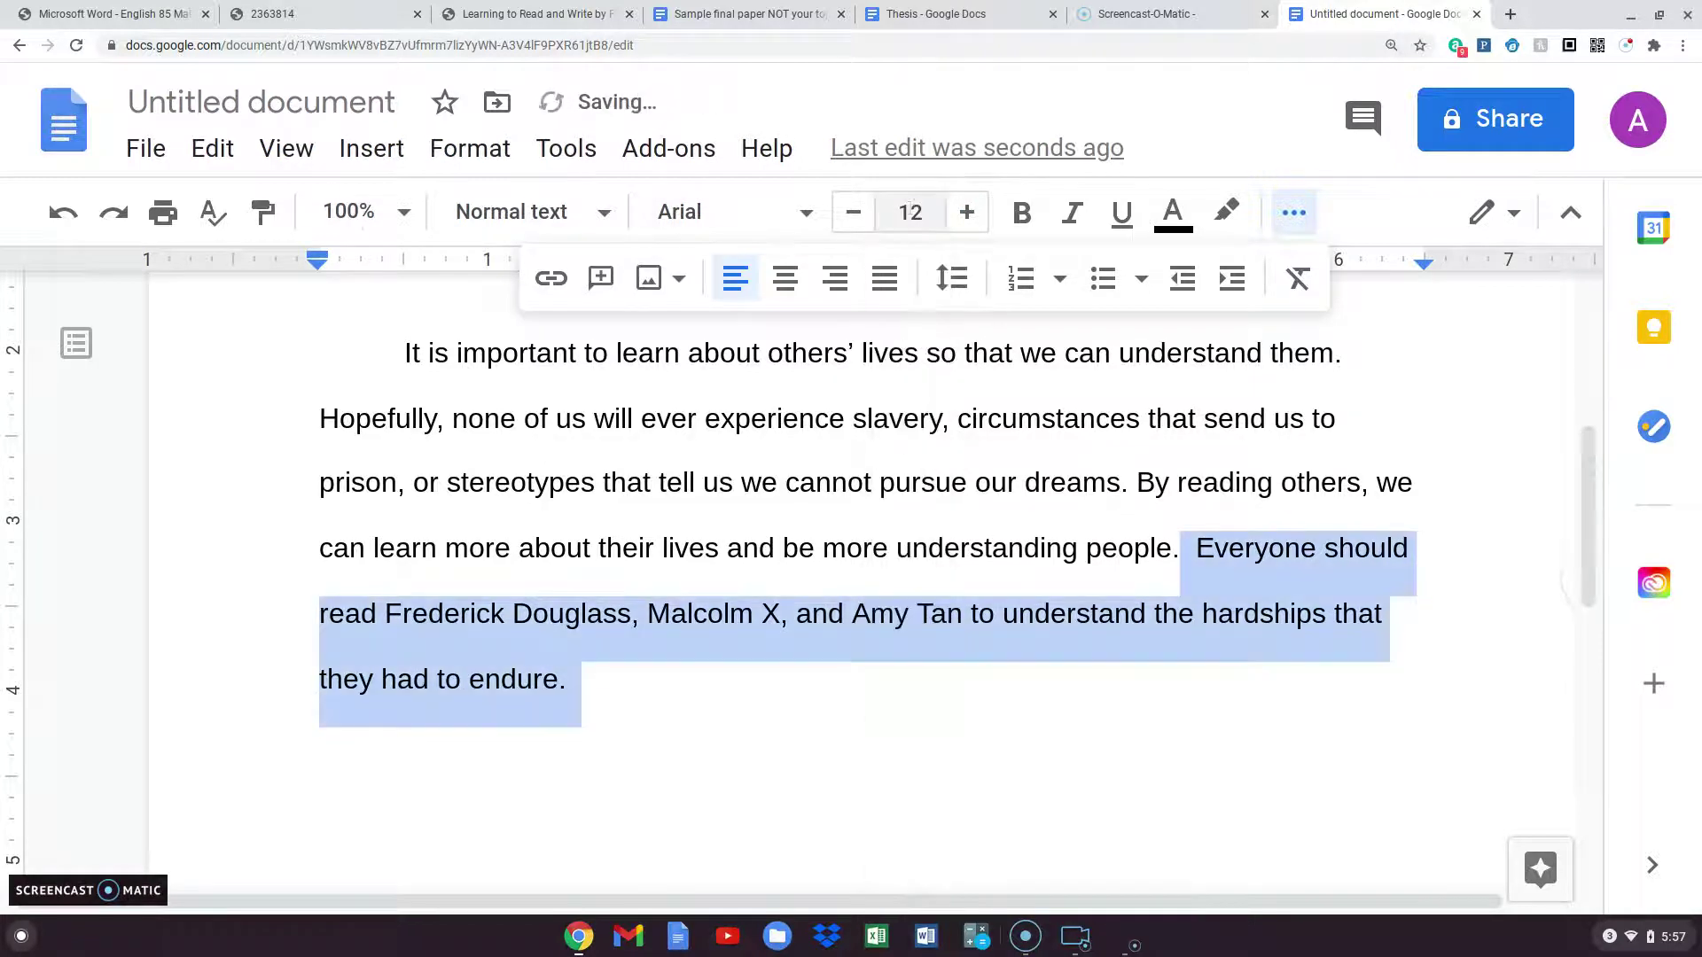
click(756, 691)
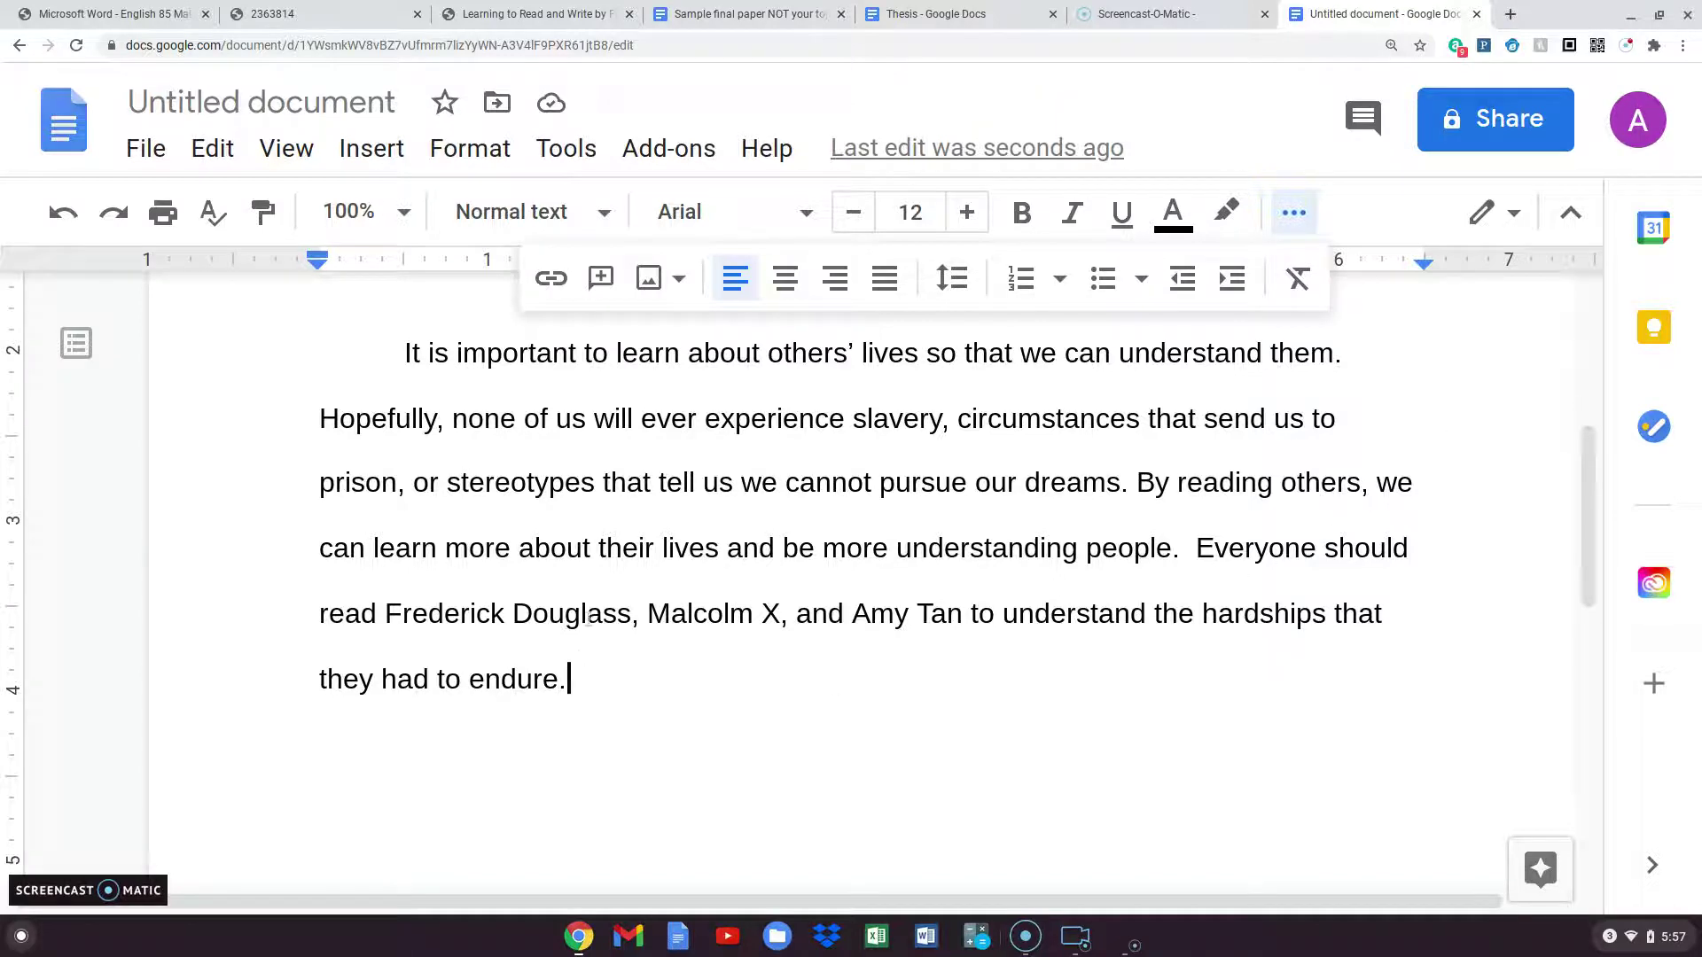
- Copy the first topic sentence, about Frederick Douglass, from the Thesis document and paste it as a new indented paragraph below the untitled document's introduction
click(935, 19)
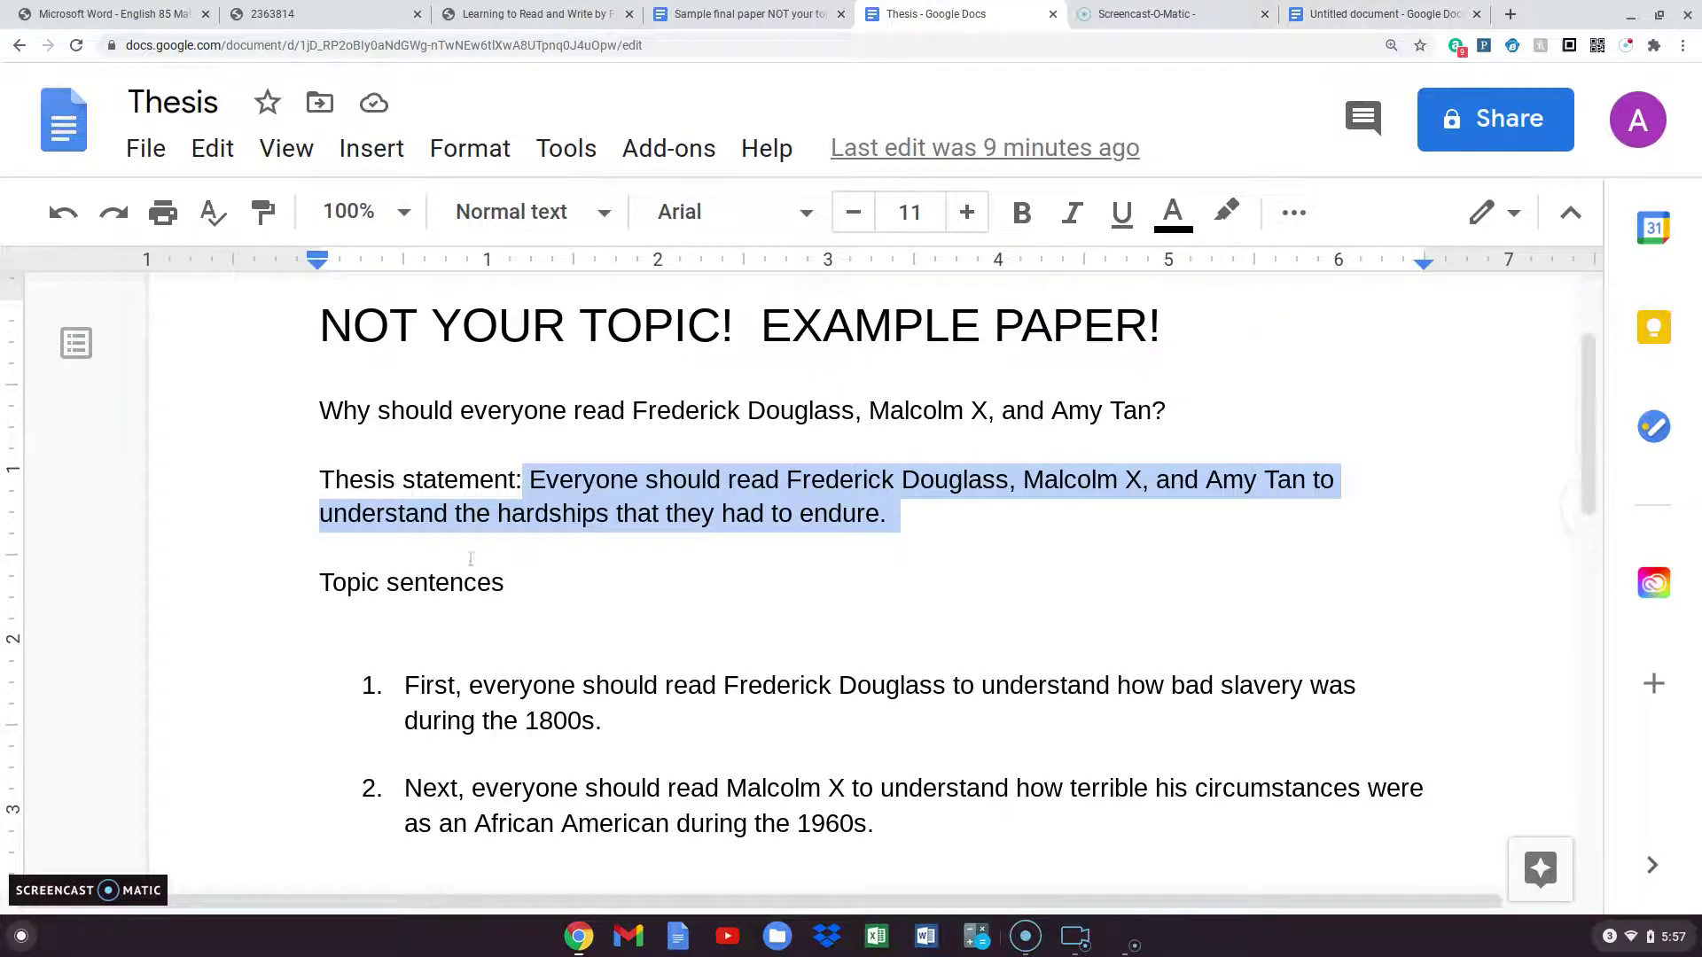
drag(406, 683, 627, 725)
key(ctrl+c)
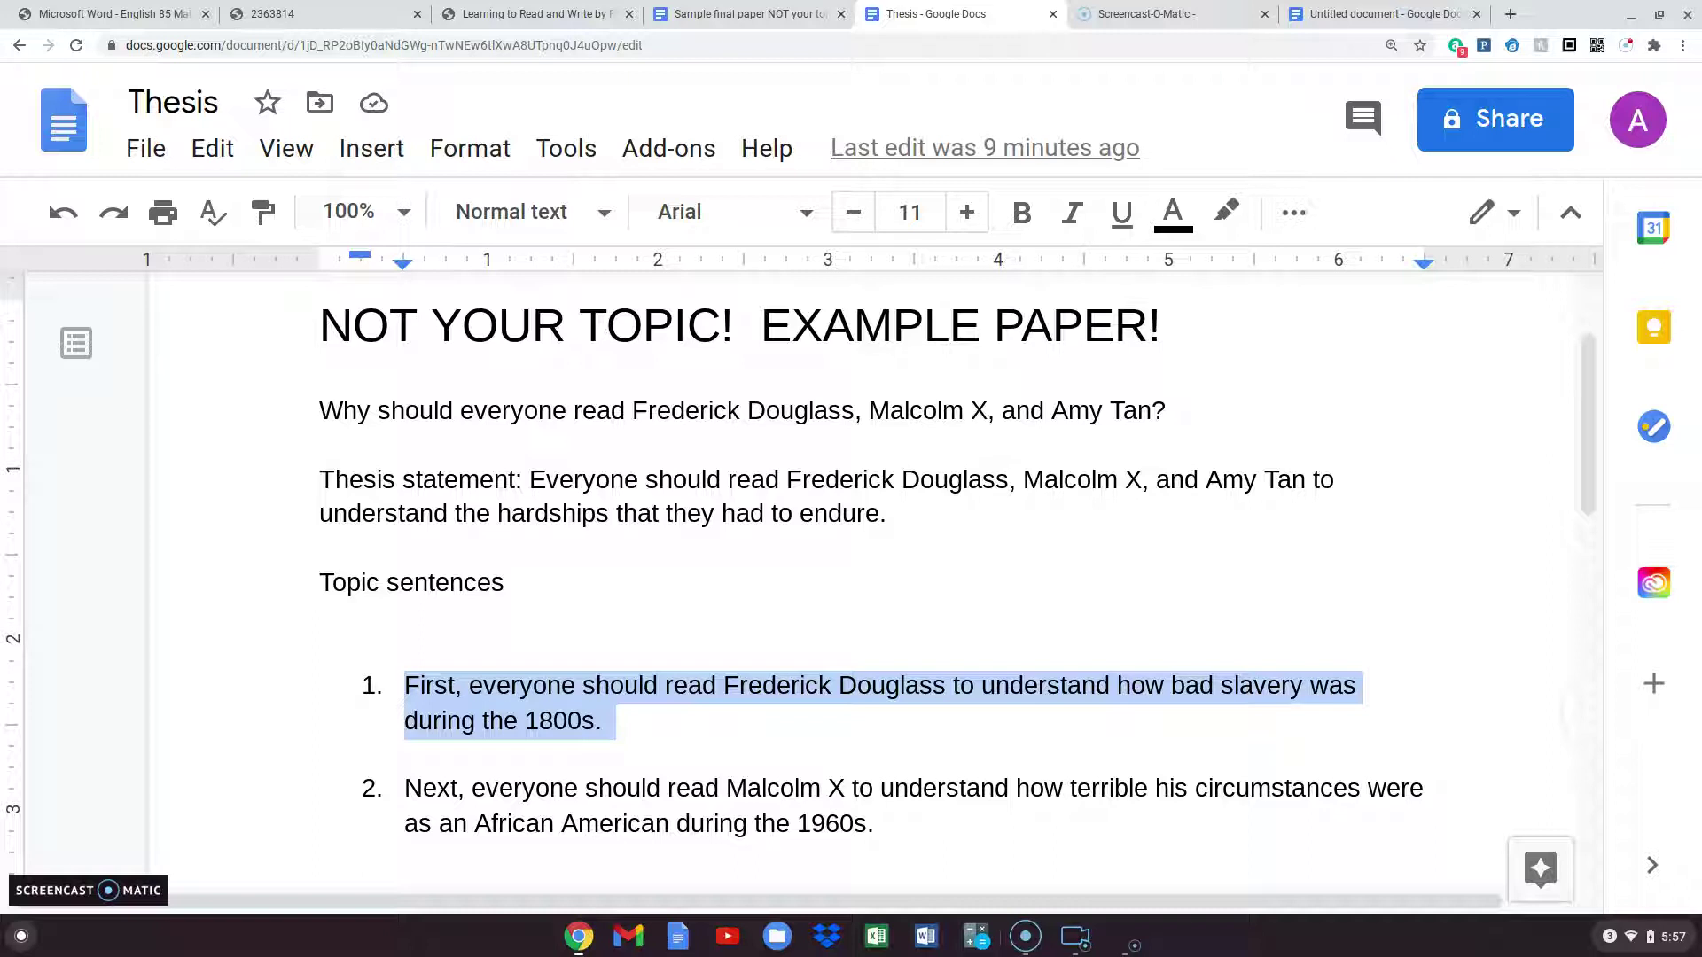
click(1312, 15)
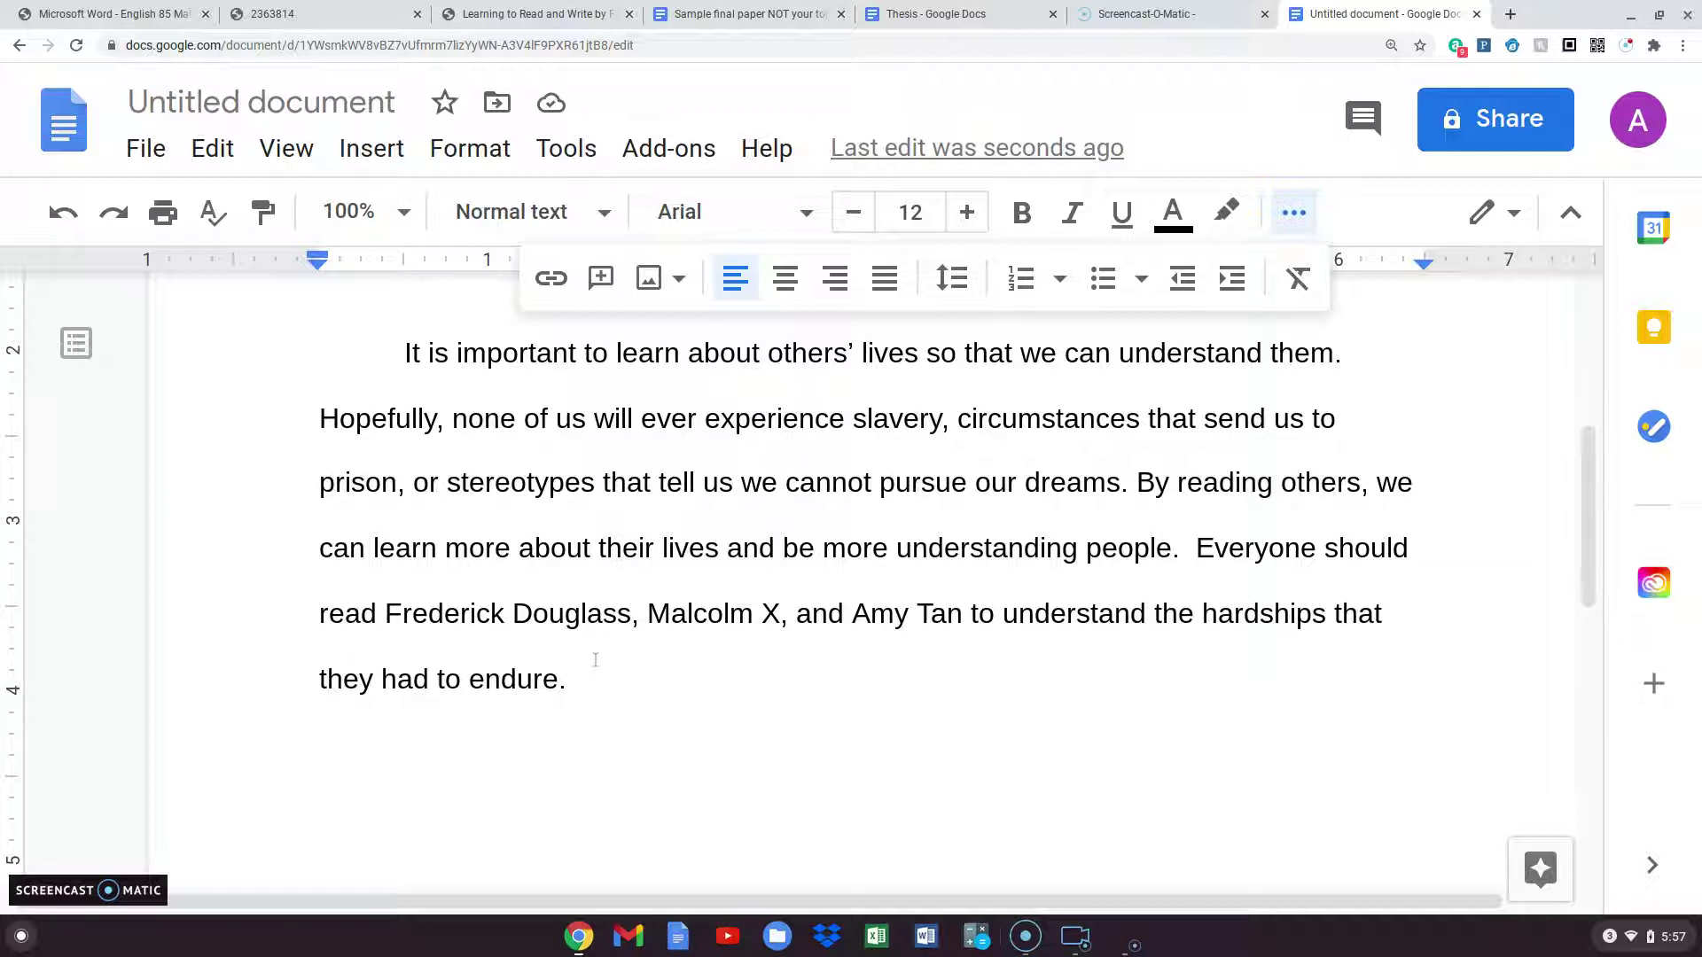
key(Return)
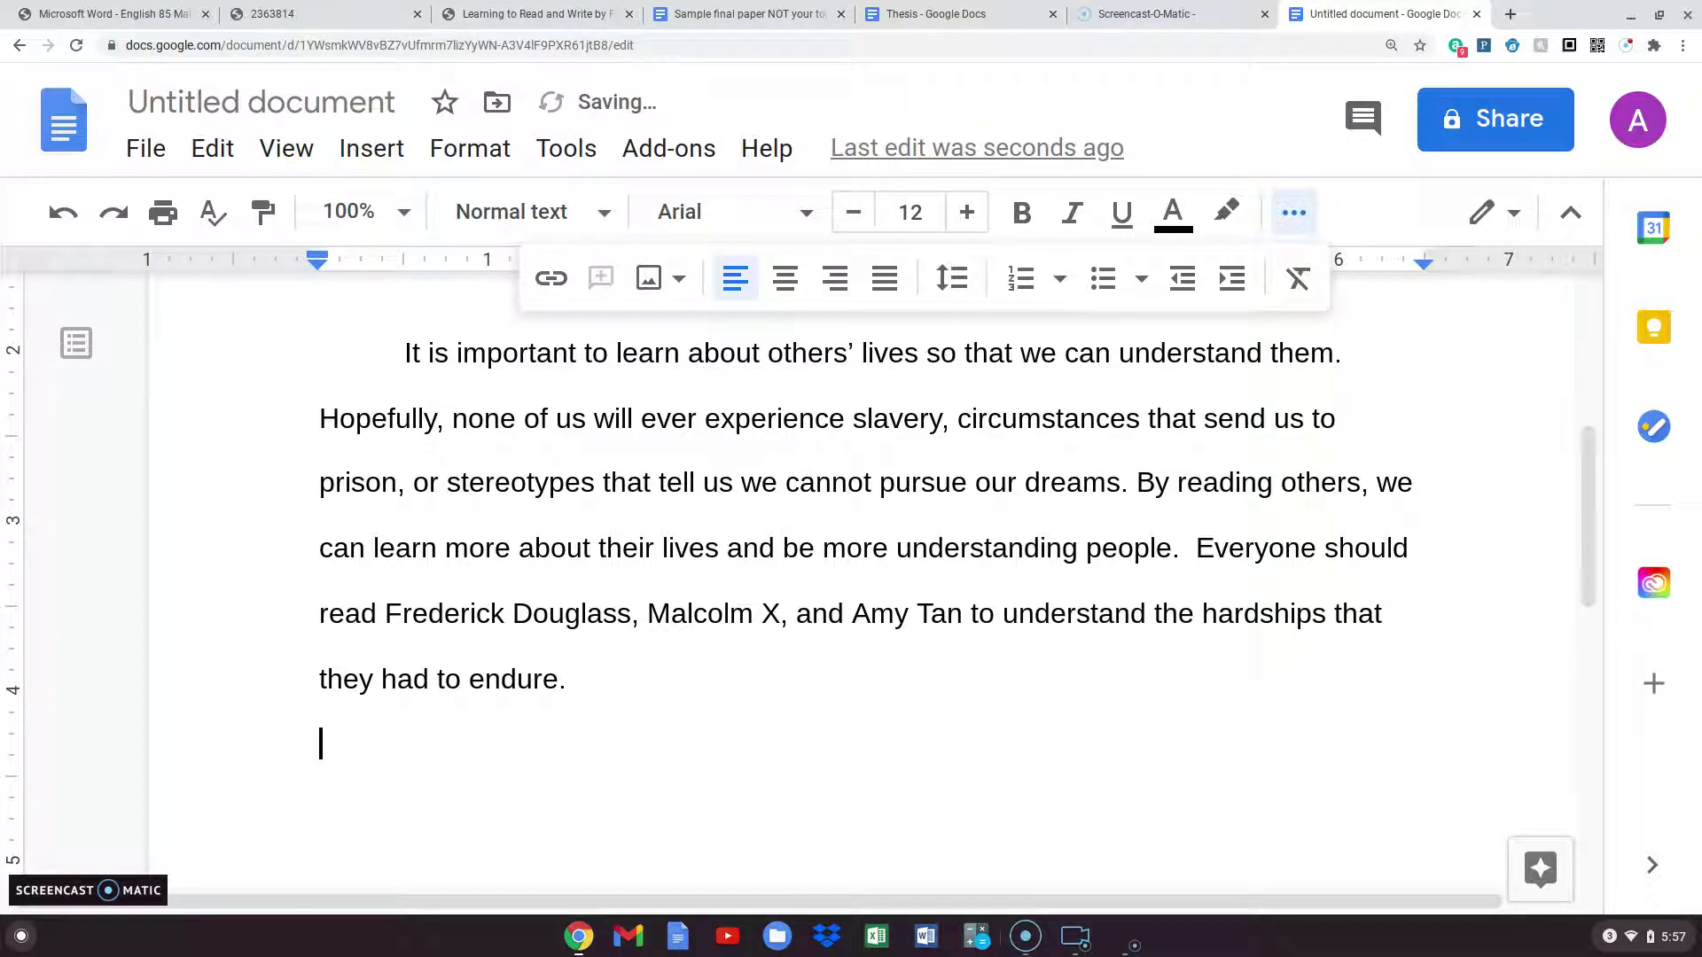
key(Tab)
key(ctrl+v)
key(Return)
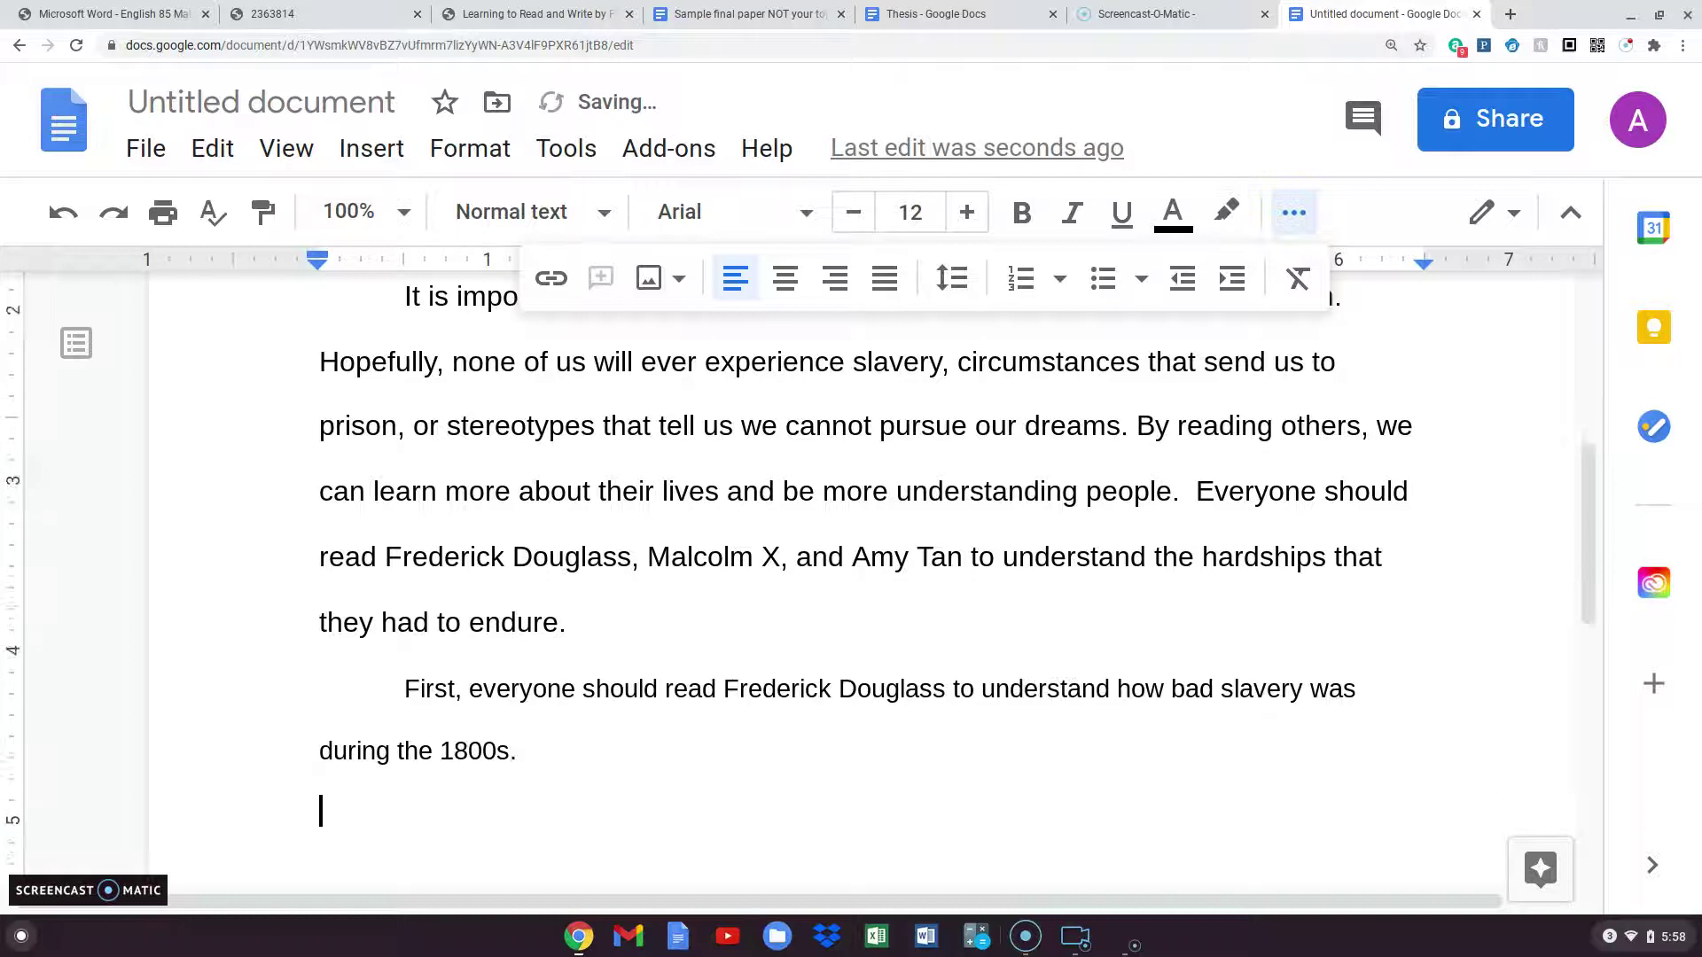
- Set the font size of the pasted Frederick Douglass topic sentence to 12
drag(405, 609, 546, 666)
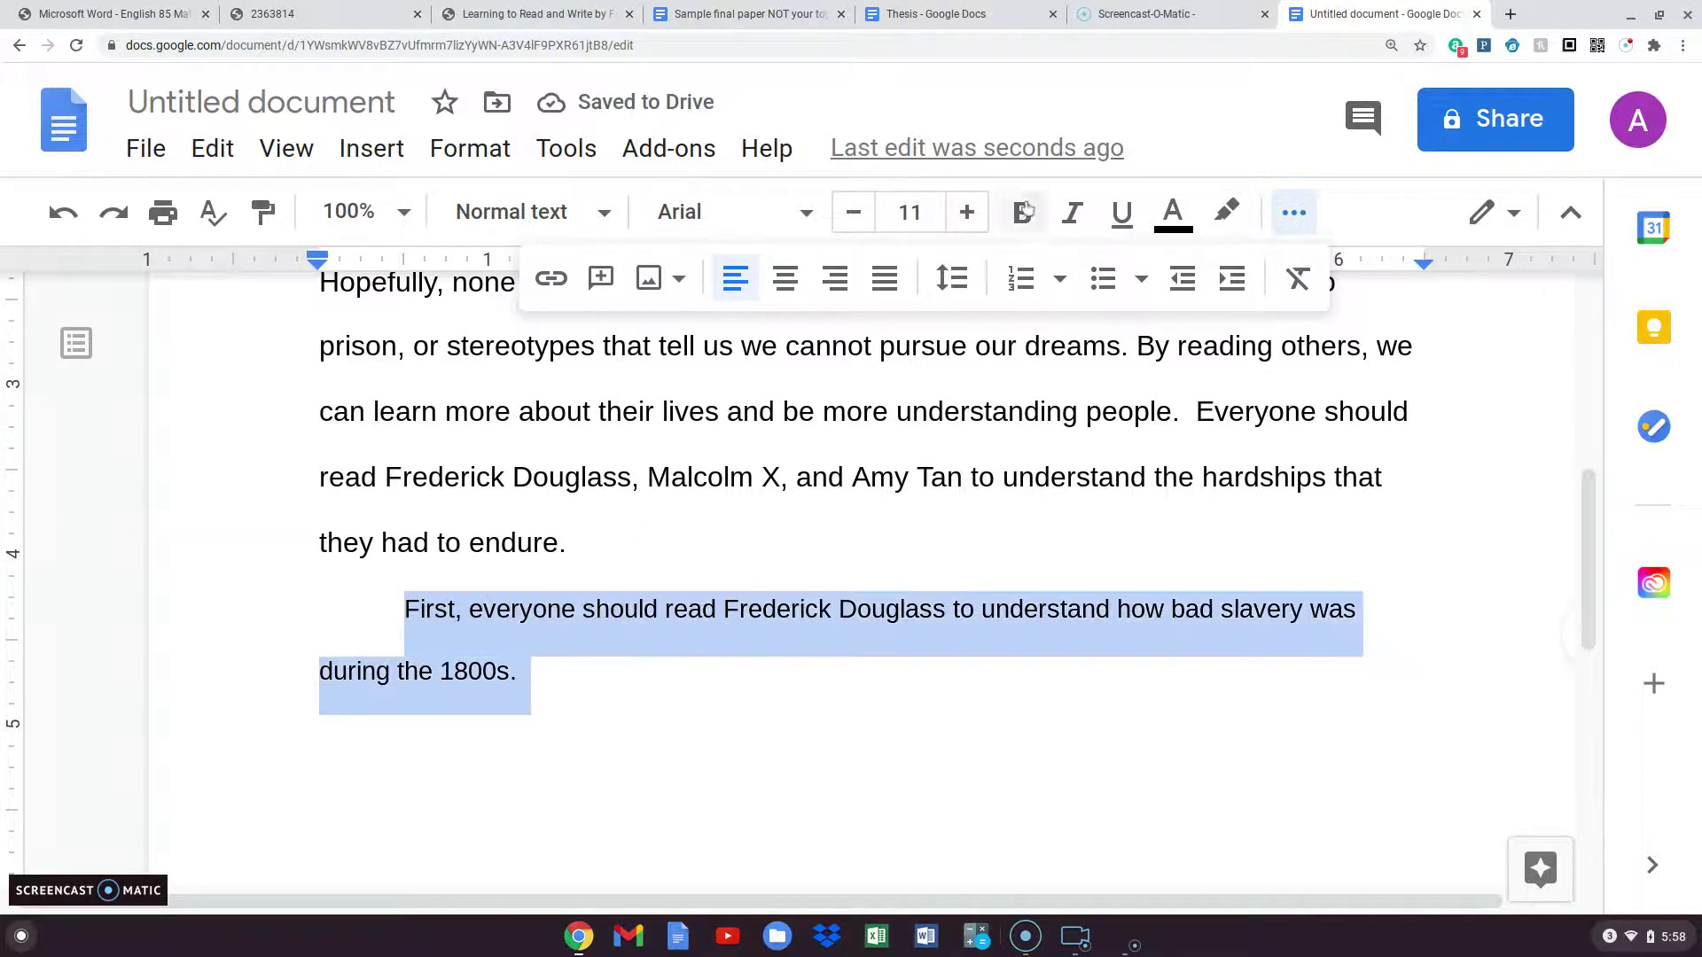
click(909, 213)
text(12)
key(Return)
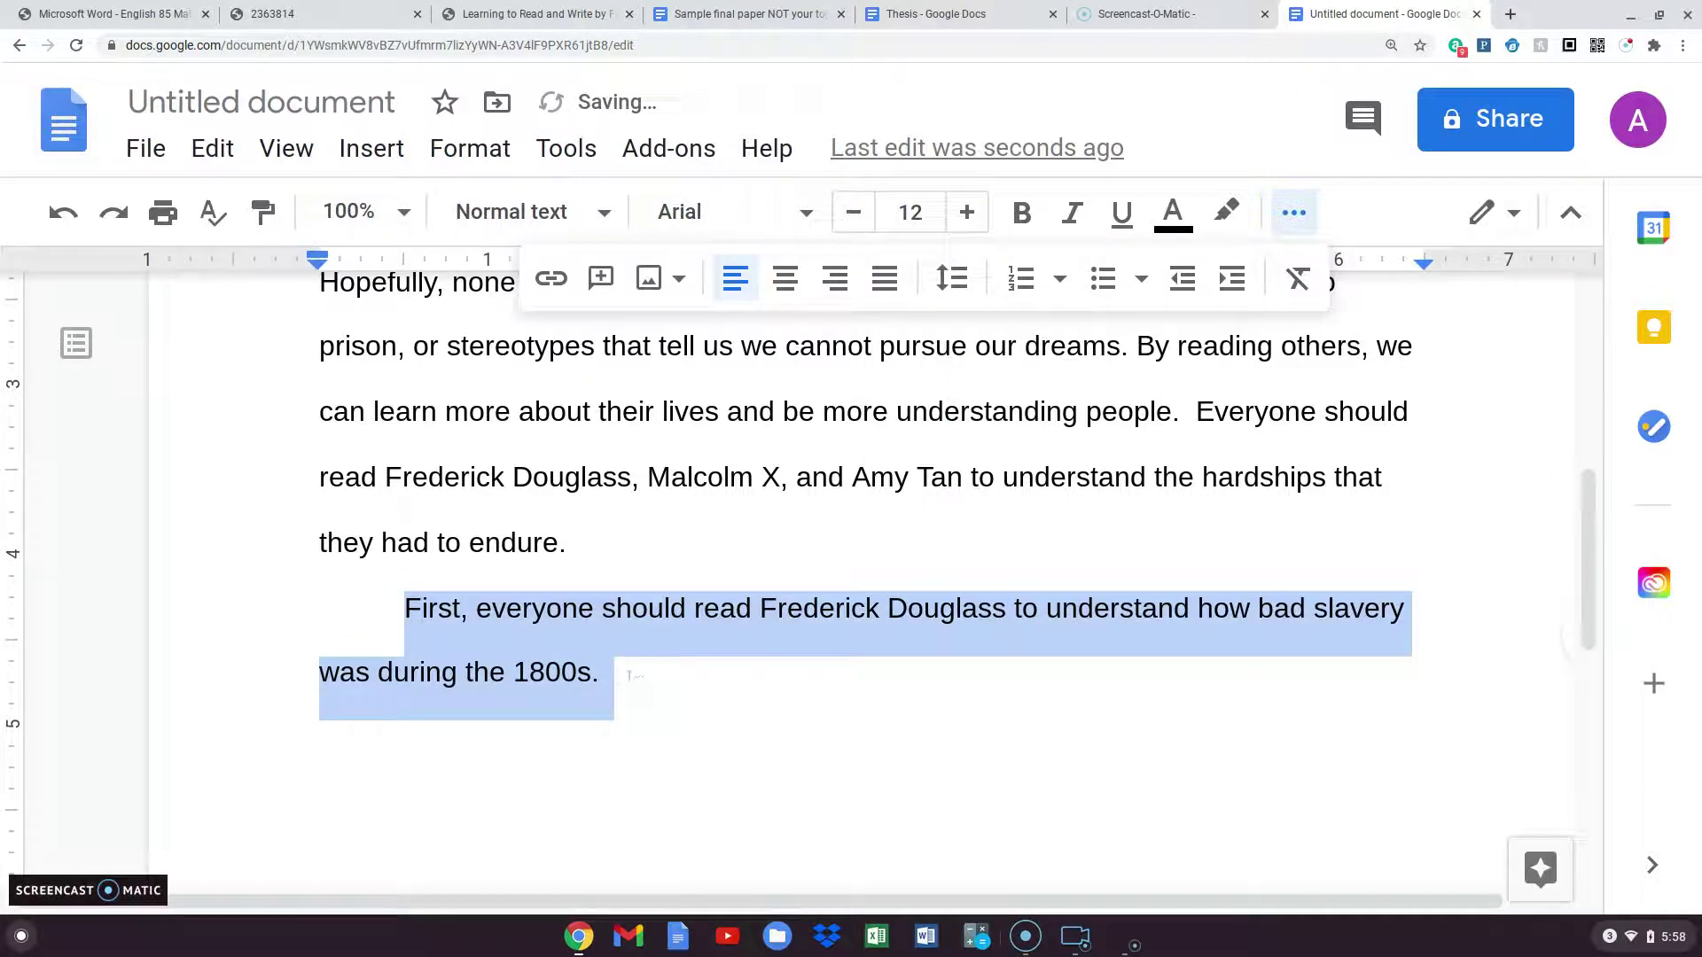
click(625, 676)
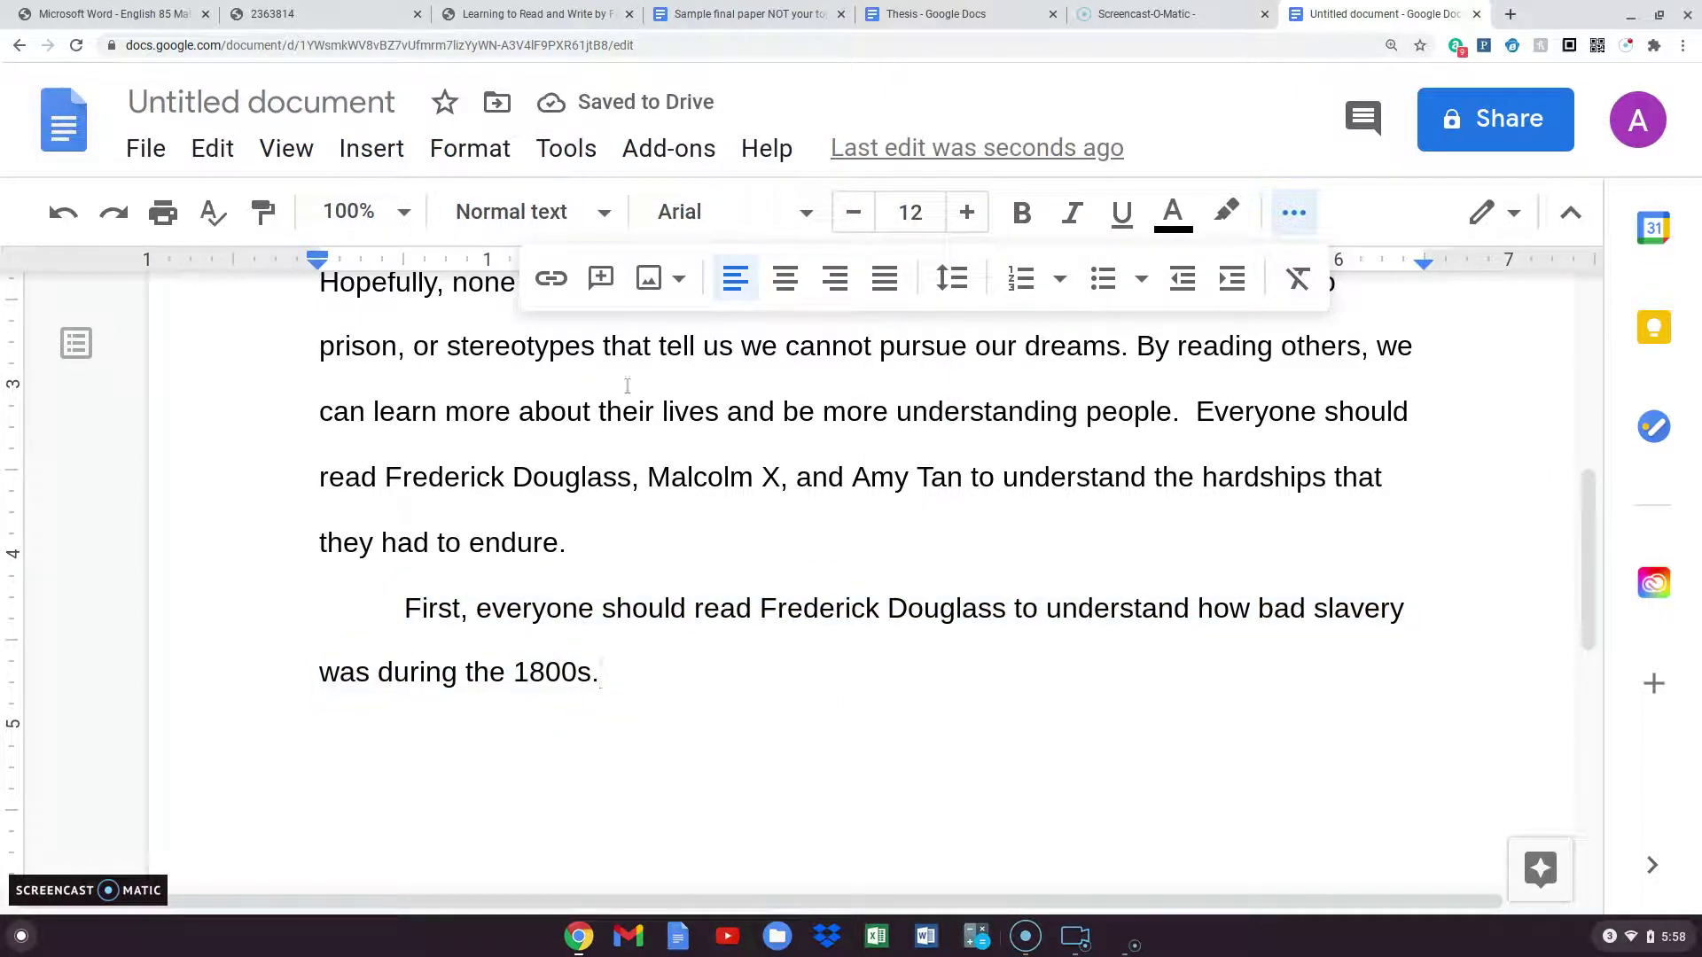
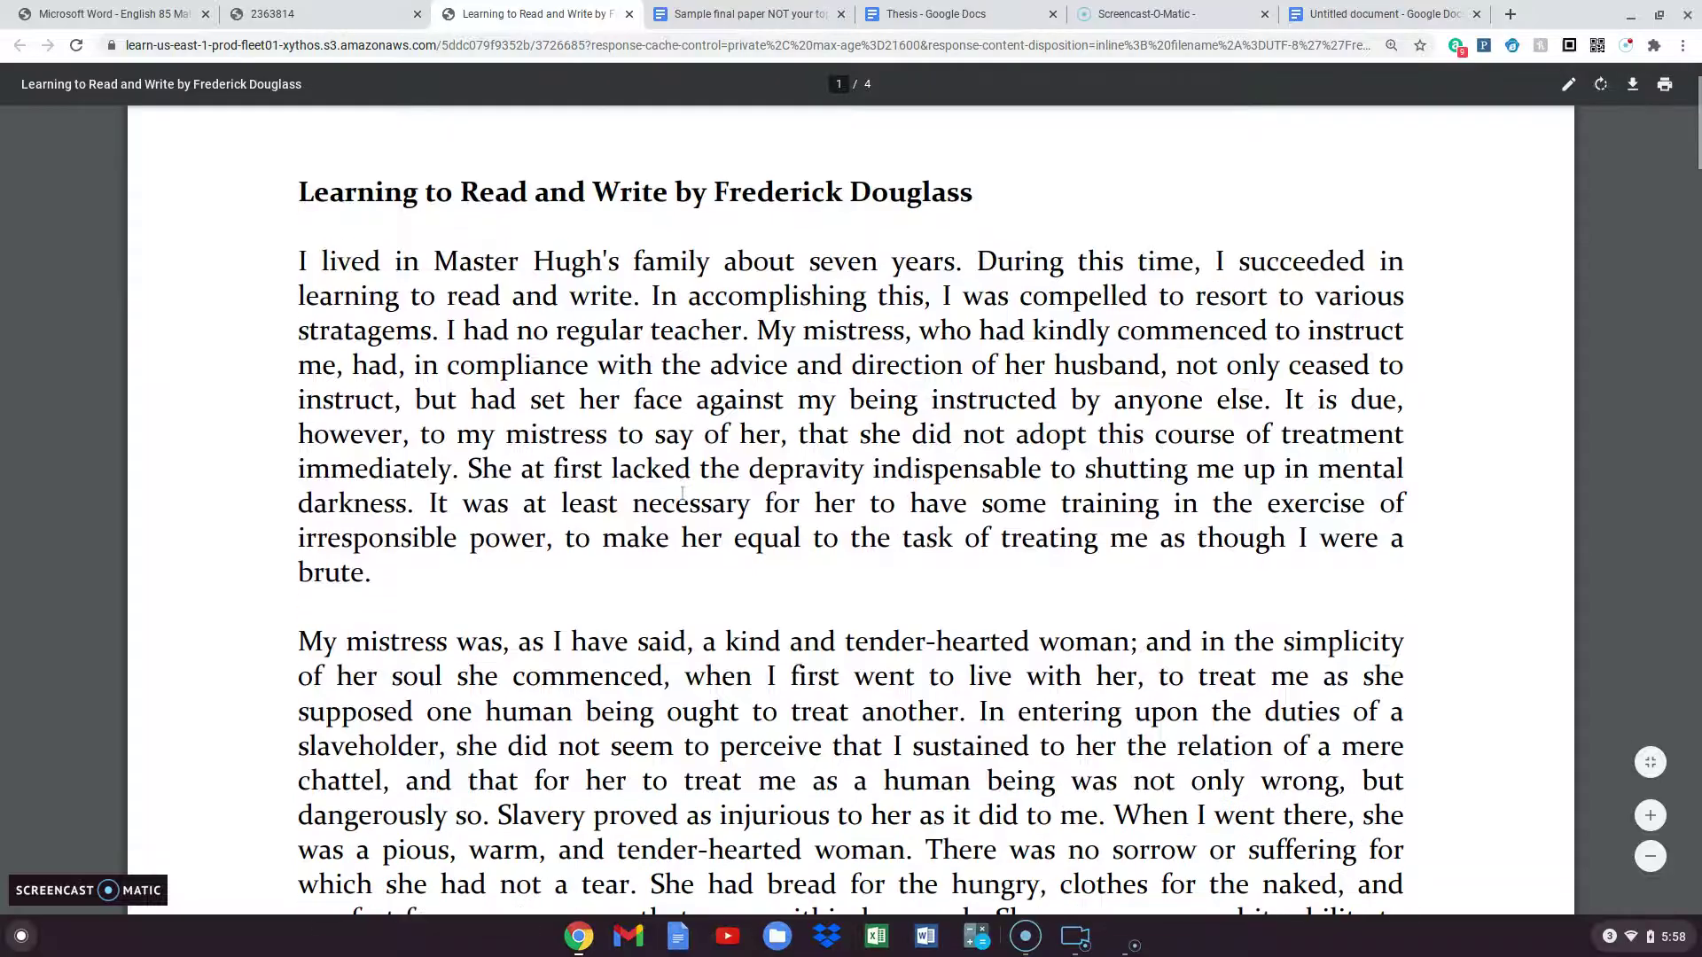
- Skim the reading "Learning to Read and Write by Frederick Douglass" for material supporting the topic sentence
scroll(683, 493, down, 12)
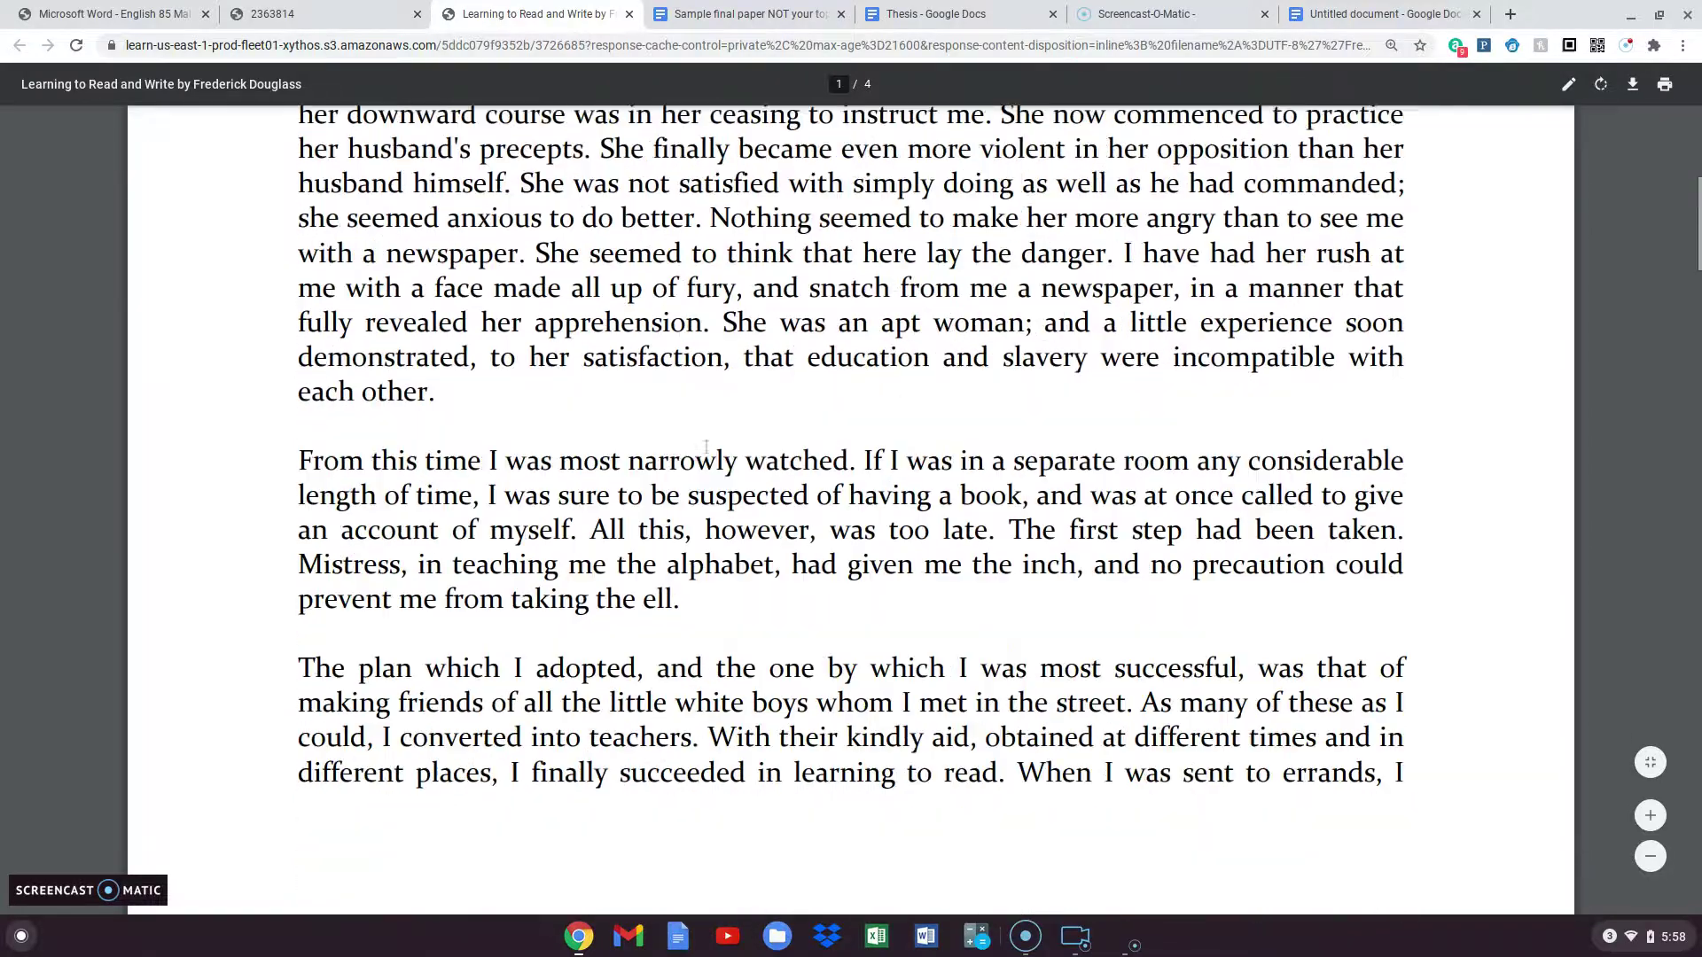
scroll(710, 461, down, 10)
scroll(705, 470, up, 8)
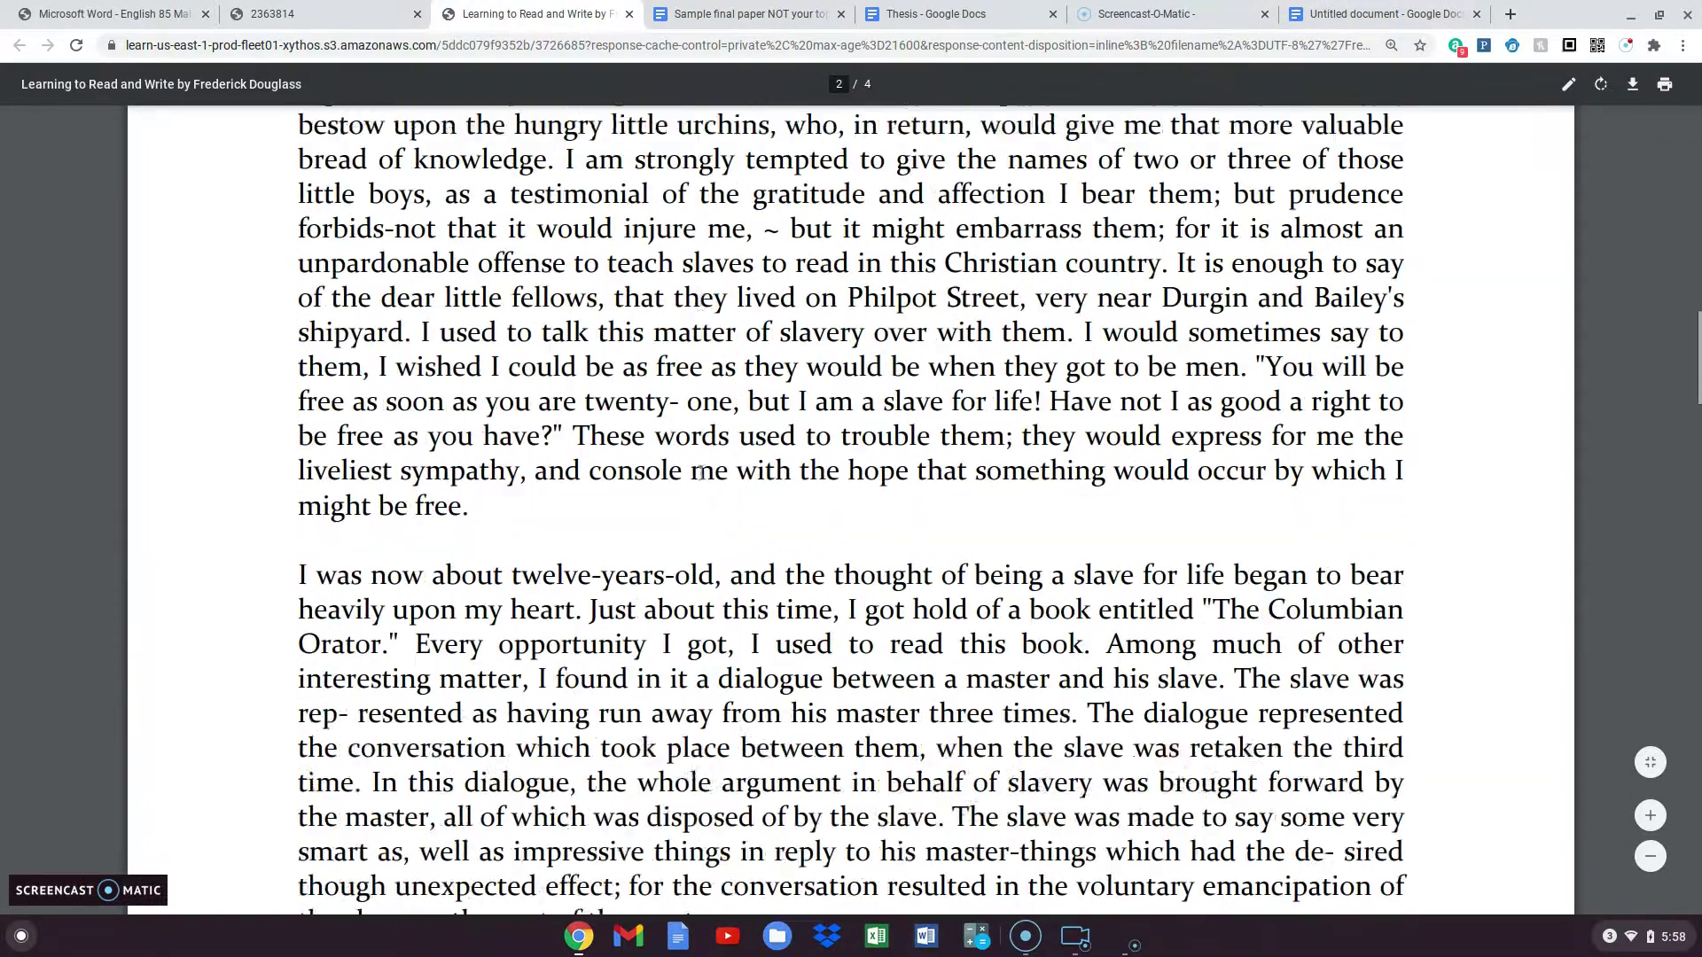
scroll(701, 472, up, 15)
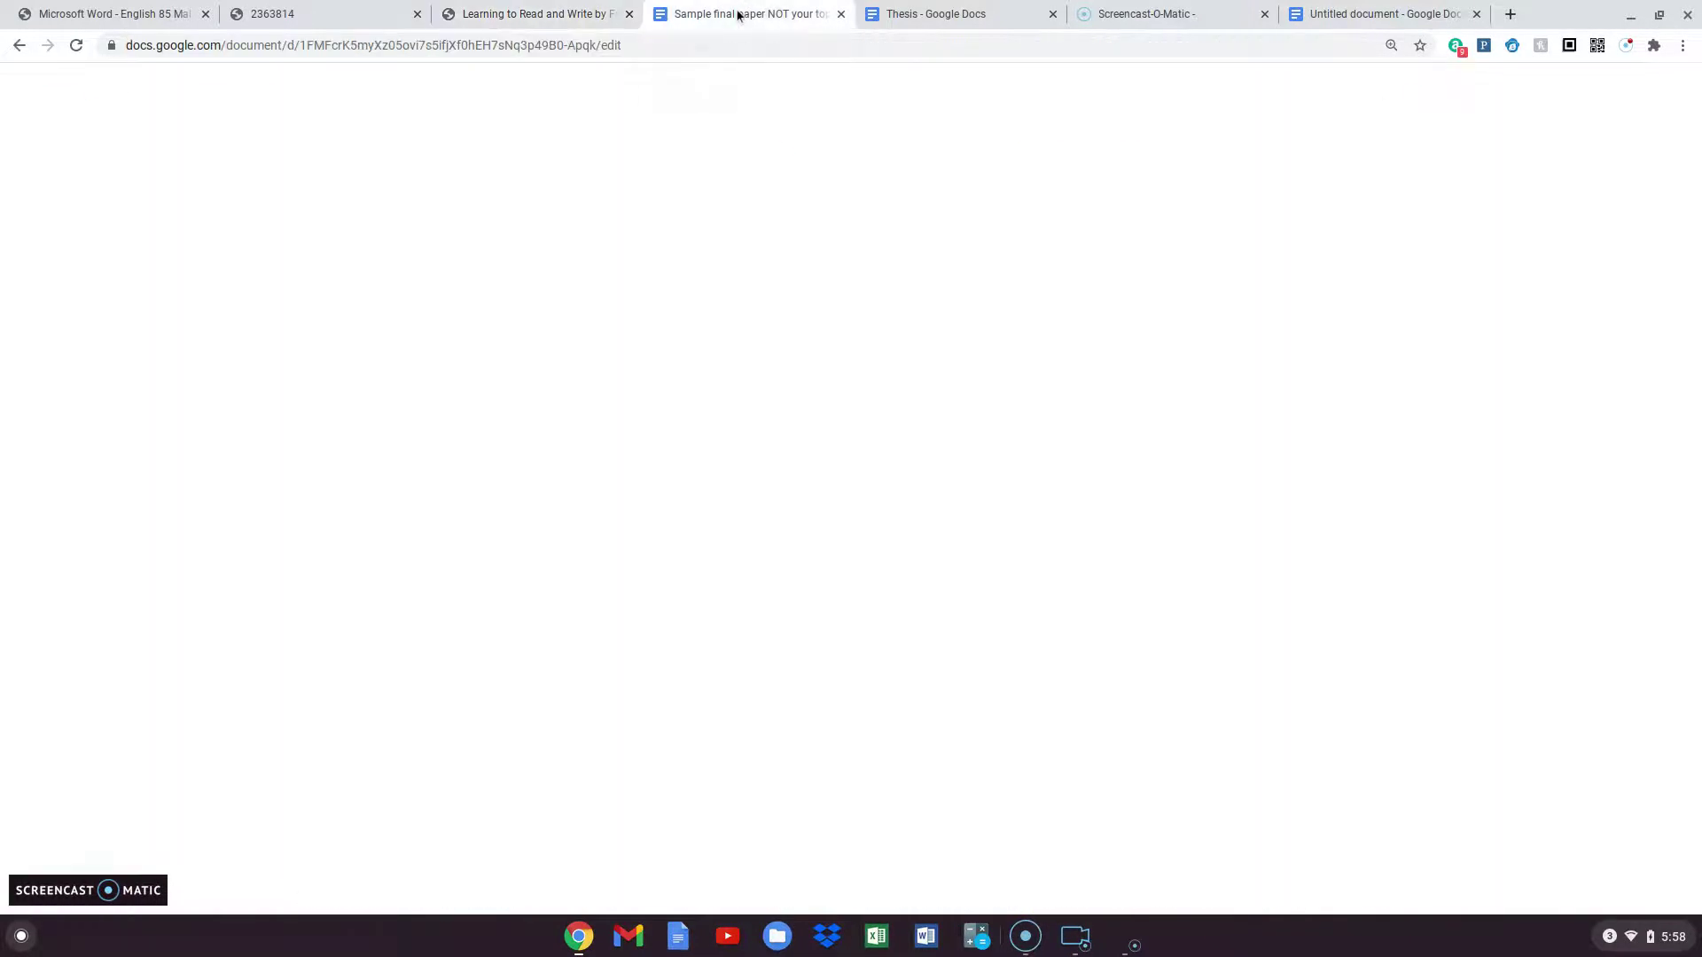
- Set the font size of the essay paragraphs in the sample final paper, through to its end, to 12
click(739, 15)
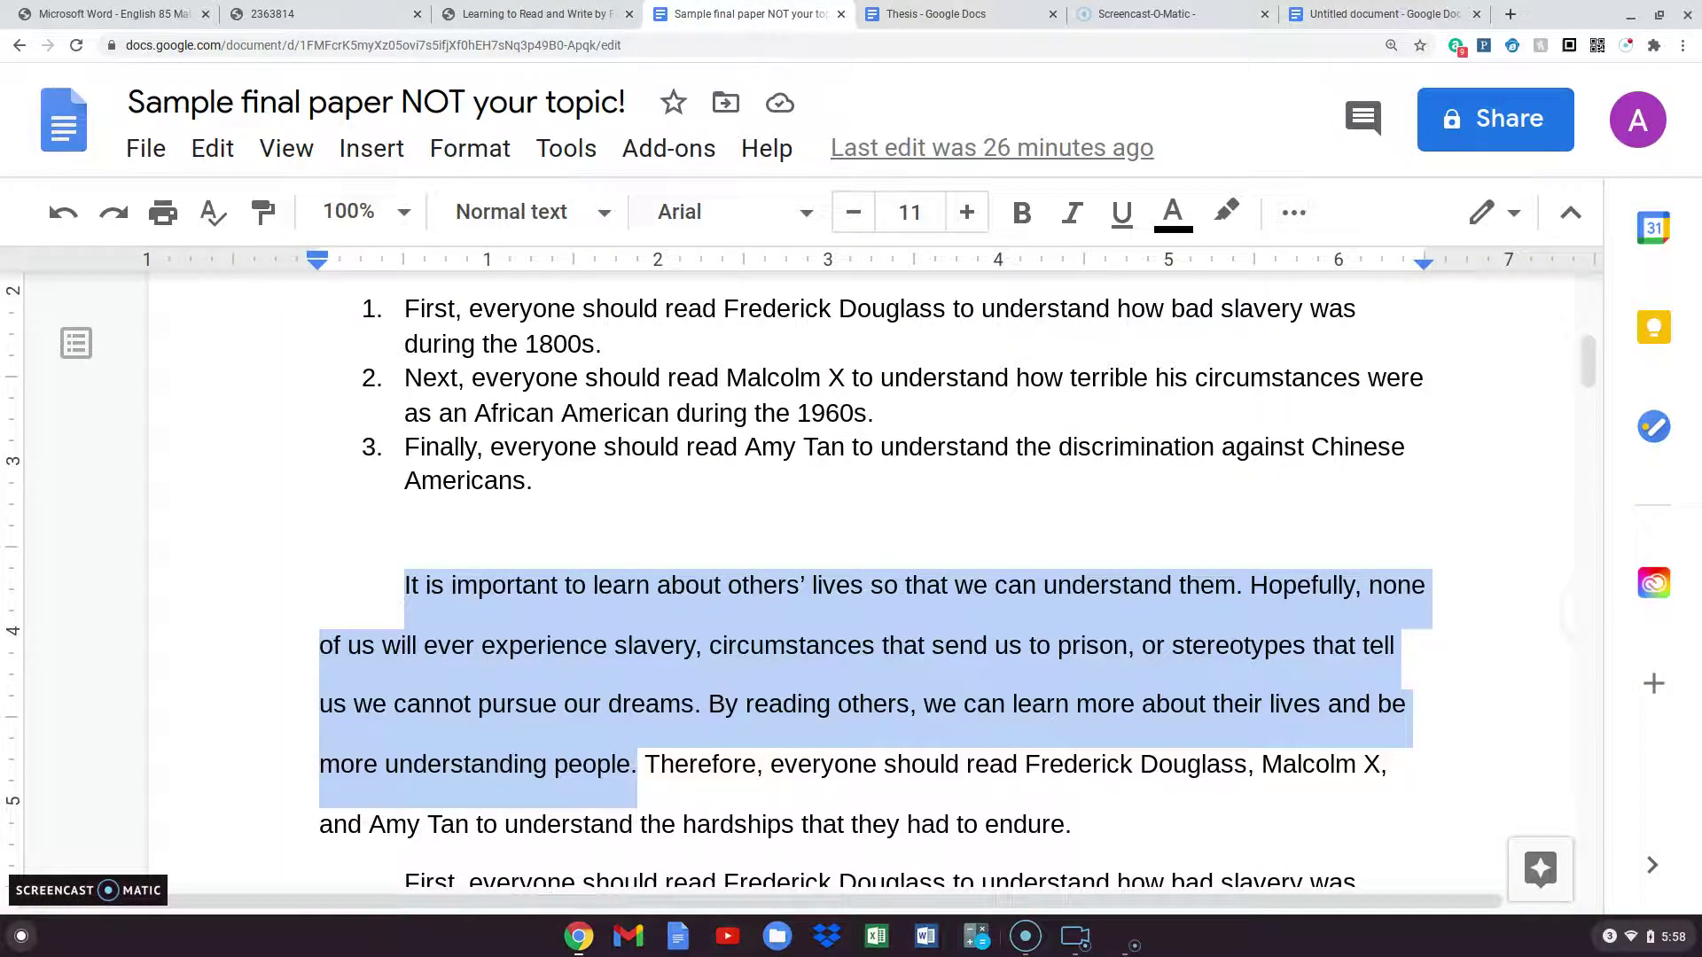
click(725, 654)
scroll(726, 645, down, 1)
drag(714, 665, 696, 738)
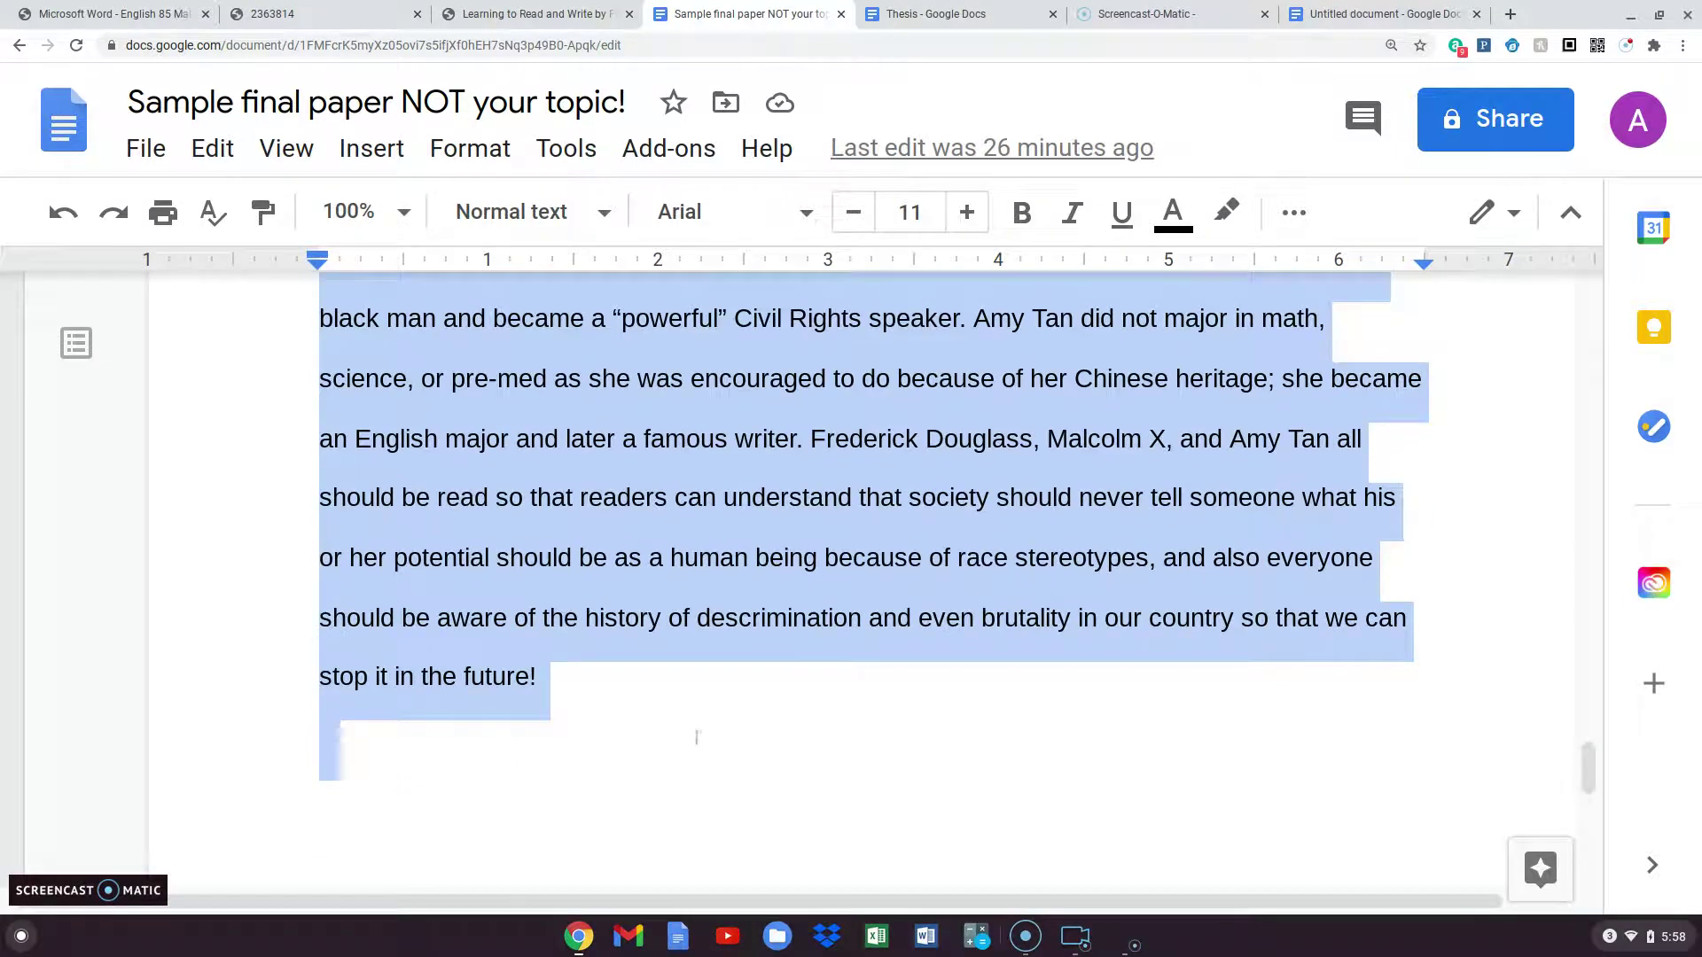
click(966, 212)
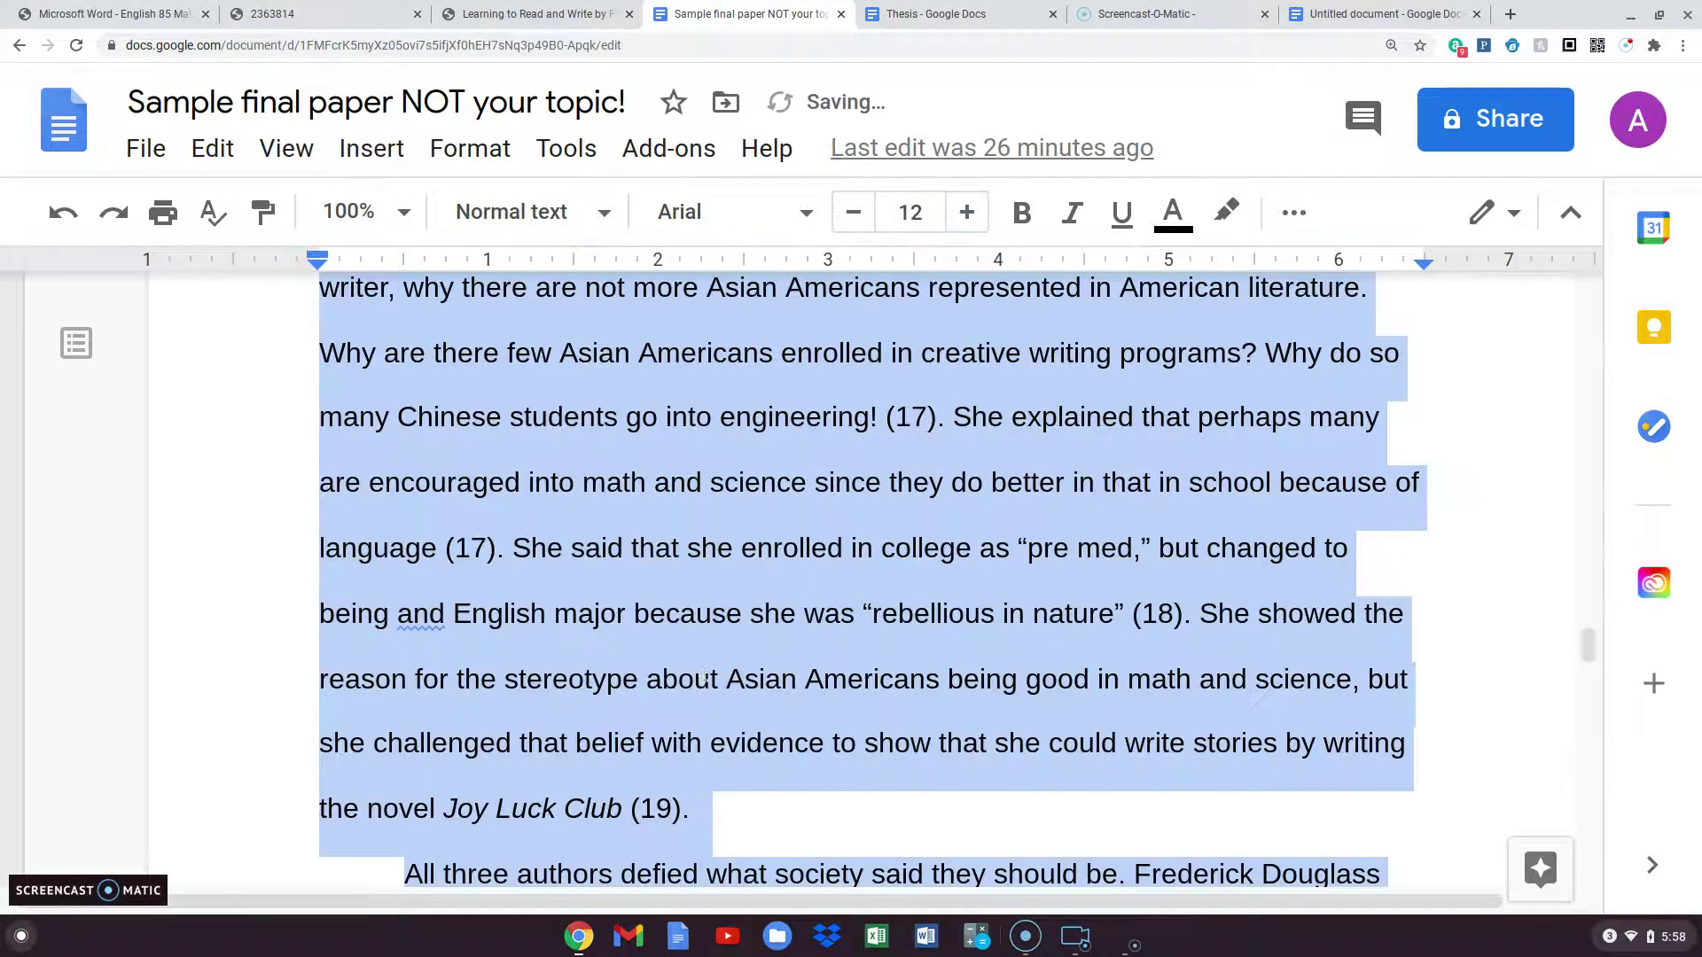
click(705, 675)
- Copy the sample paper's text from "Douglass first showed" to "where he was born." and paste it after the untitled document's Douglass topic sentence
scroll(706, 665, up, 15)
scroll(706, 656, up, 15)
scroll(705, 661, up, 7)
scroll(621, 638, down, 3)
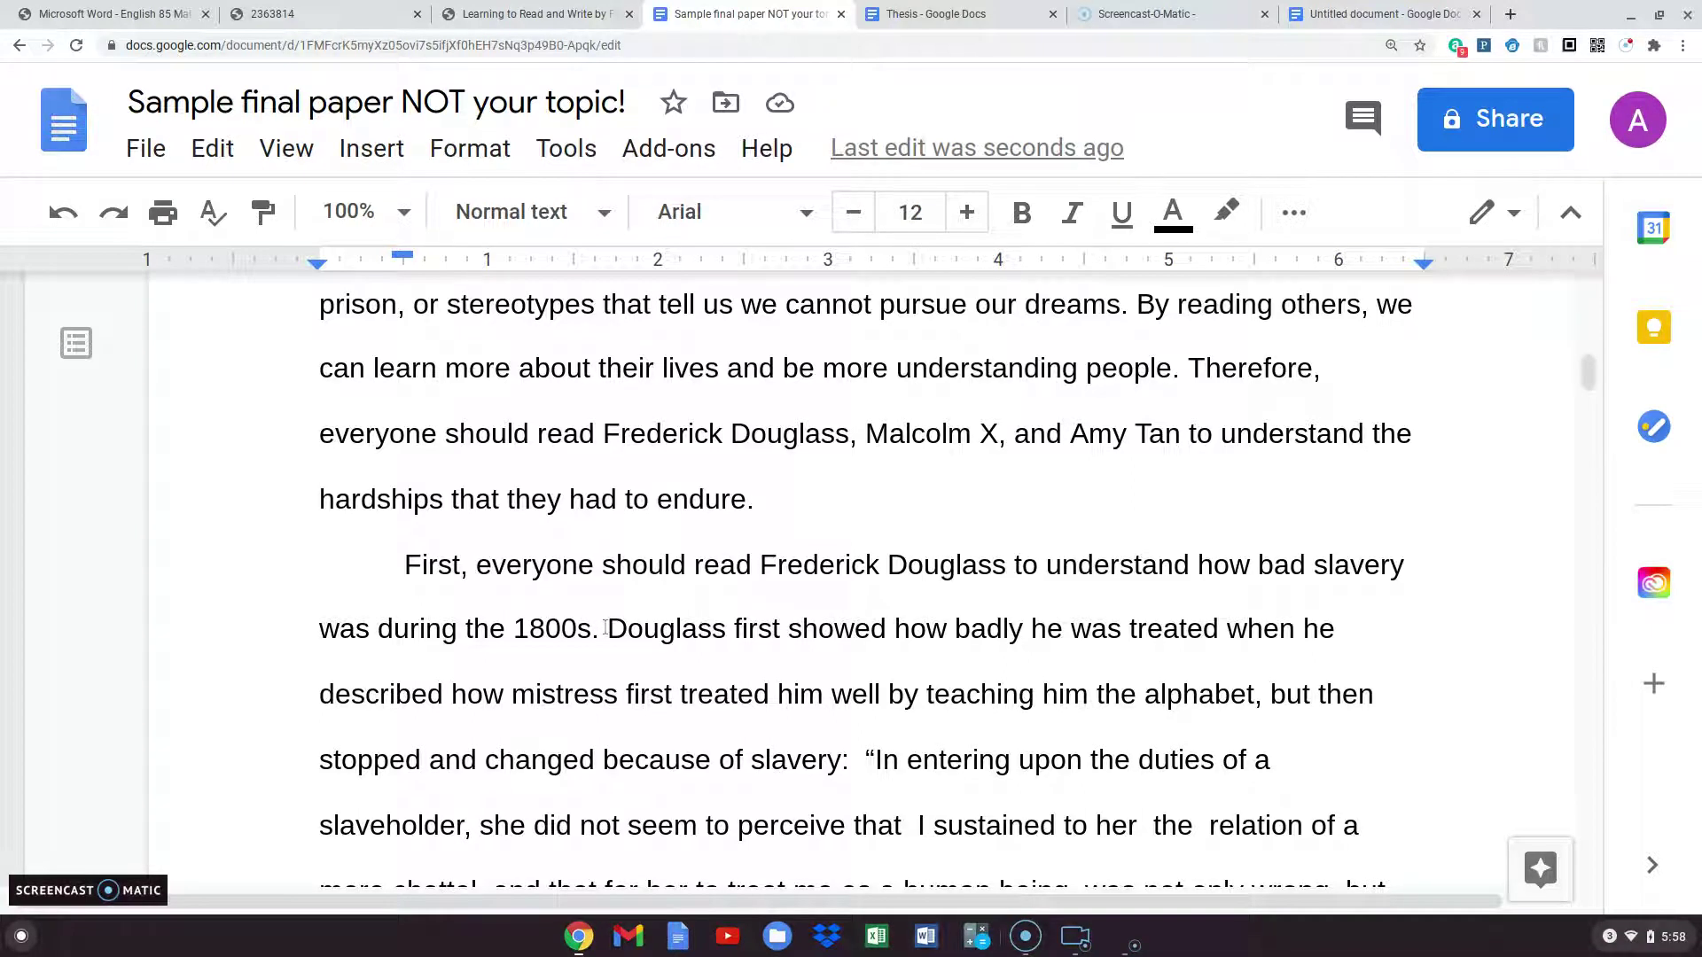
click(608, 629)
drag(608, 628, 983, 705)
drag(785, 724, 732, 700)
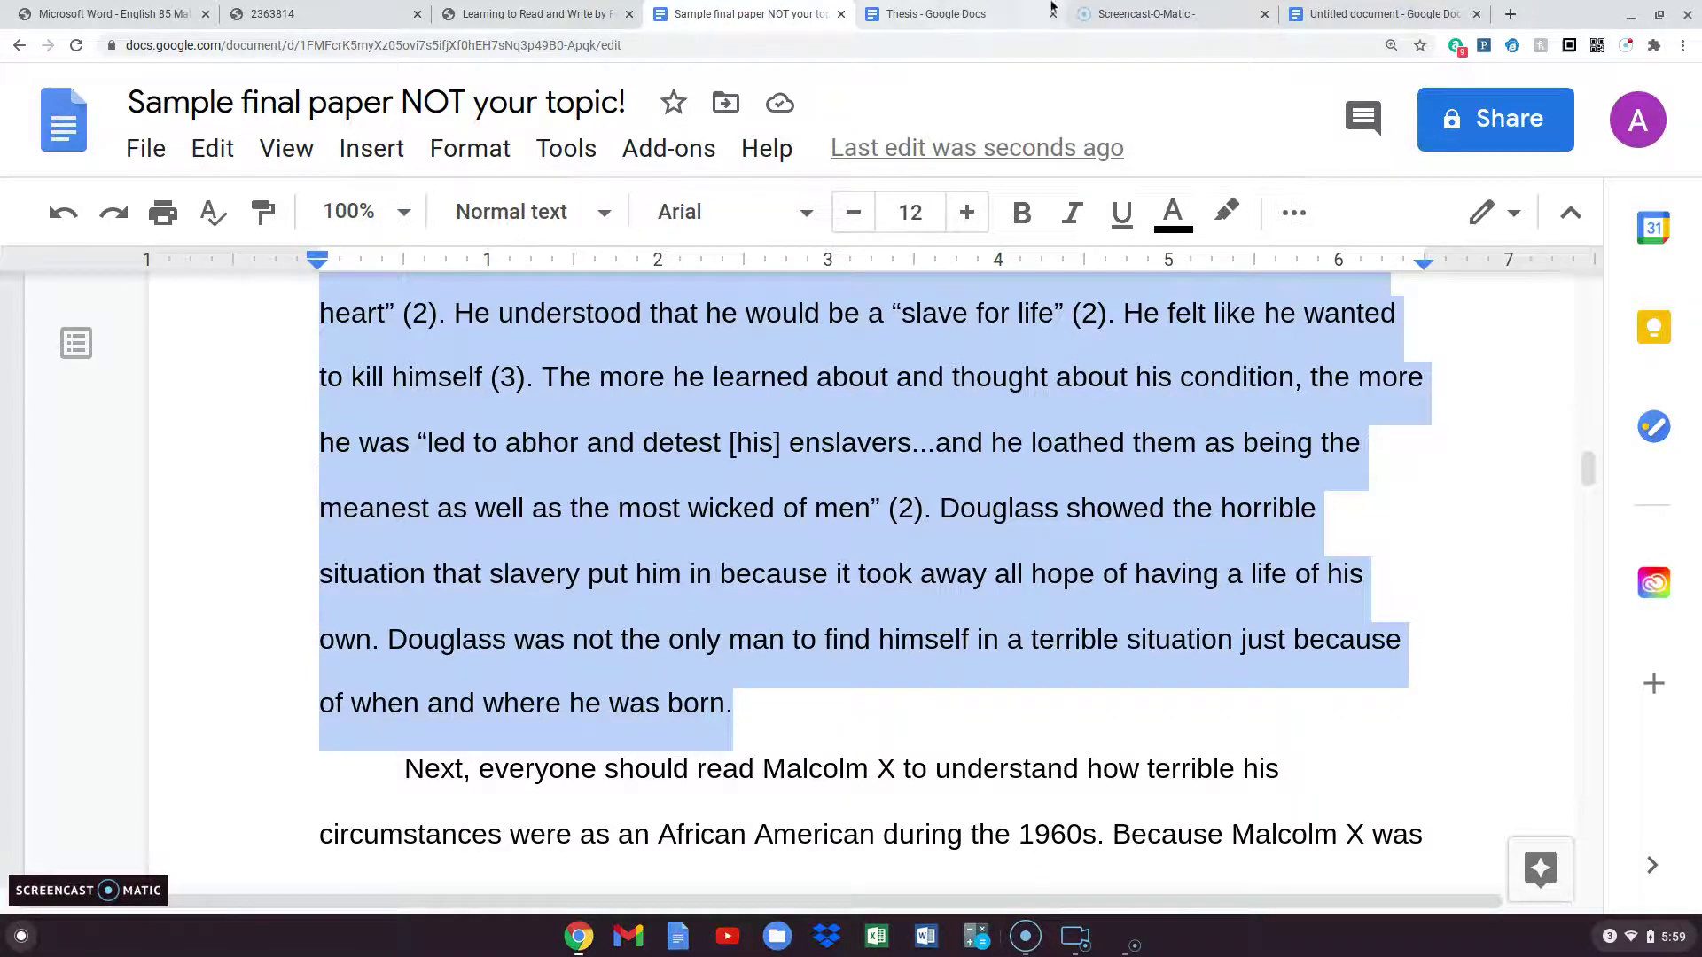
click(1330, 15)
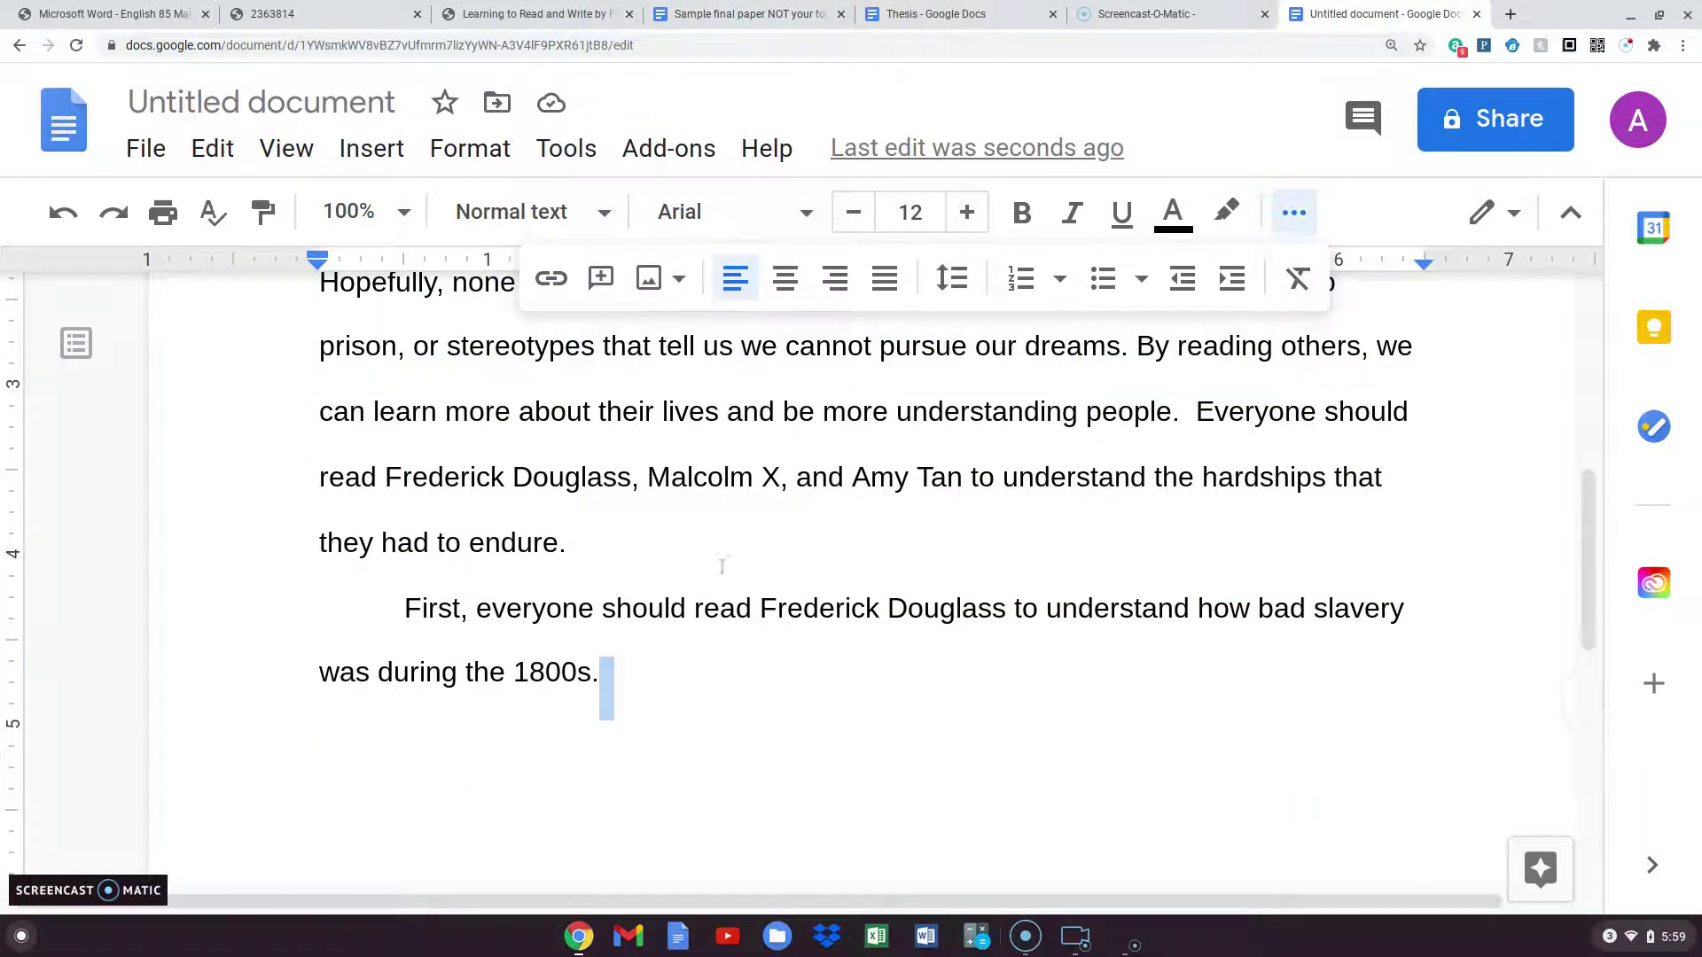
mouse_move(627, 653)
mouse_down()
mouse_move(628, 635)
mouse_move(612, 671)
mouse_up()
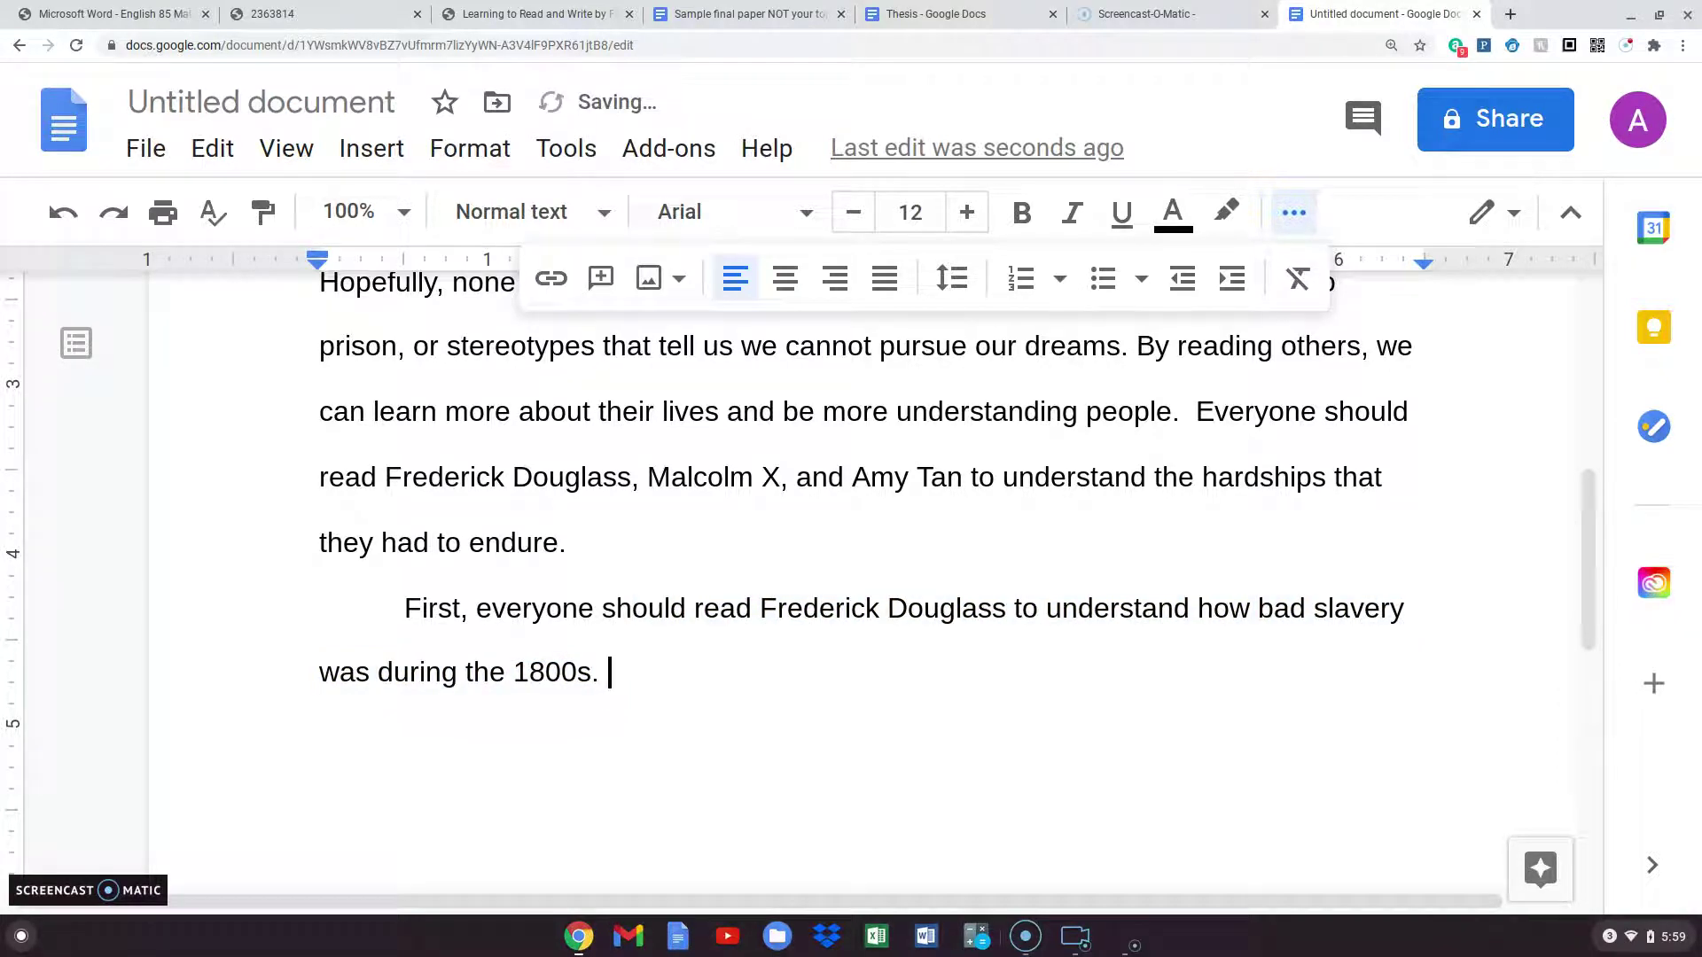
key(ctrl+v)
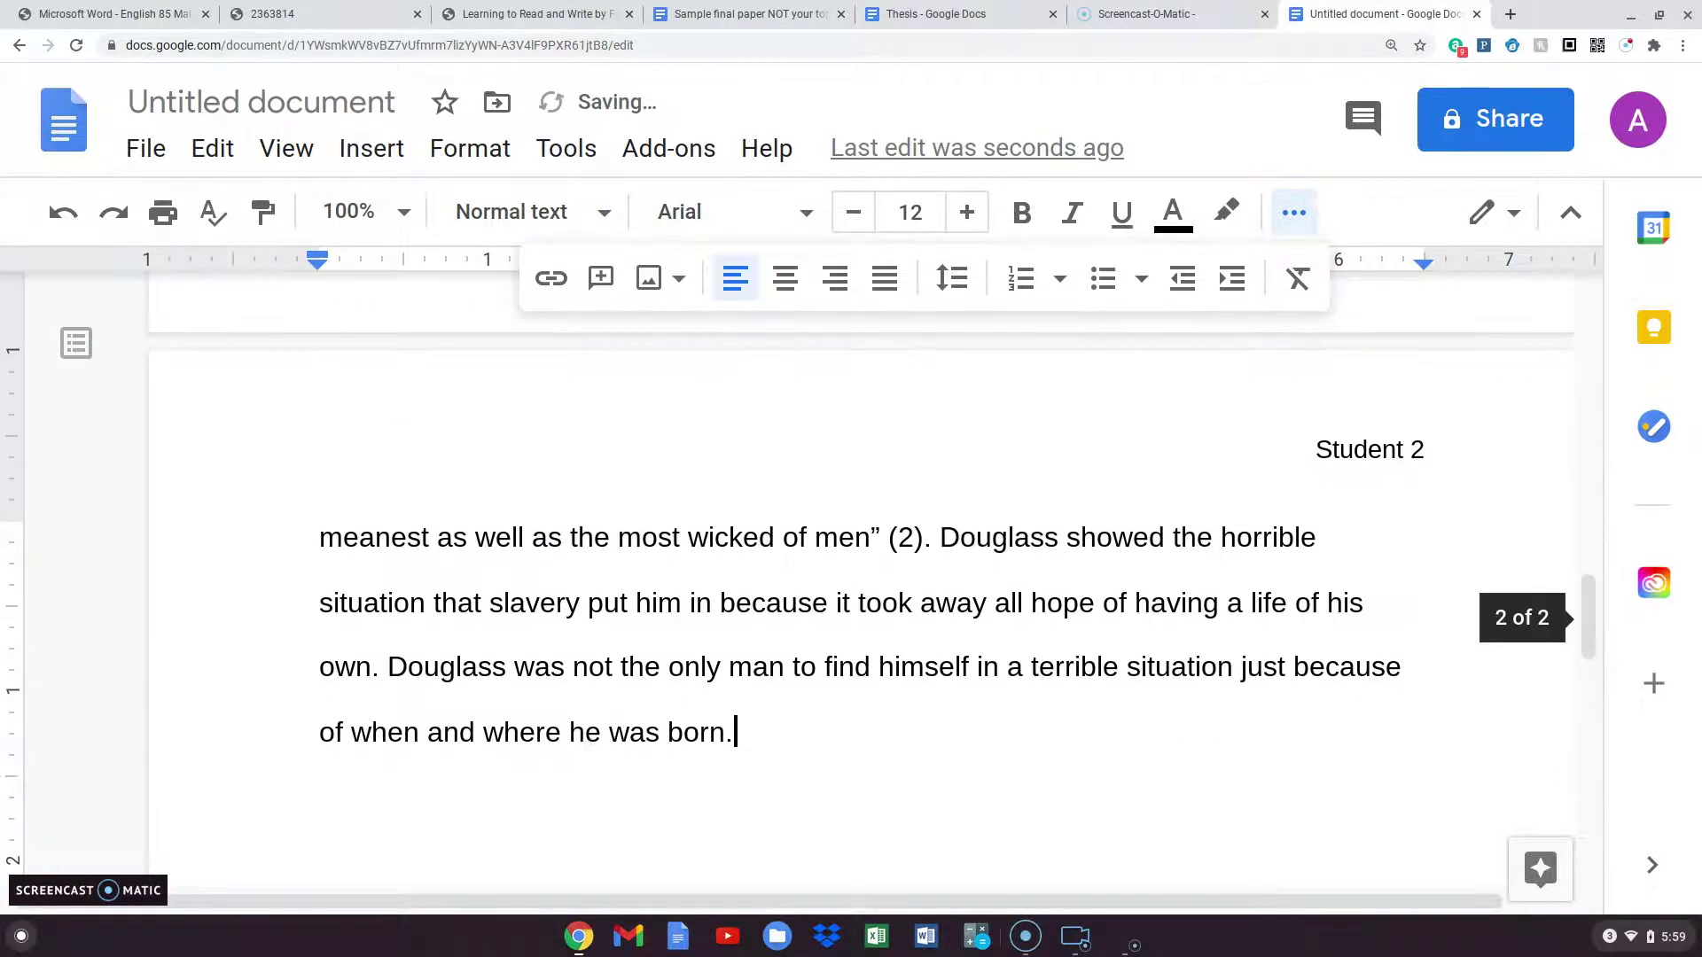
- Review the untitled document's Douglass body paragraph, examining the topic sentence, the lead-in ending "because of slavery:" and the quotation with its page citation
scroll(632, 678, up, 15)
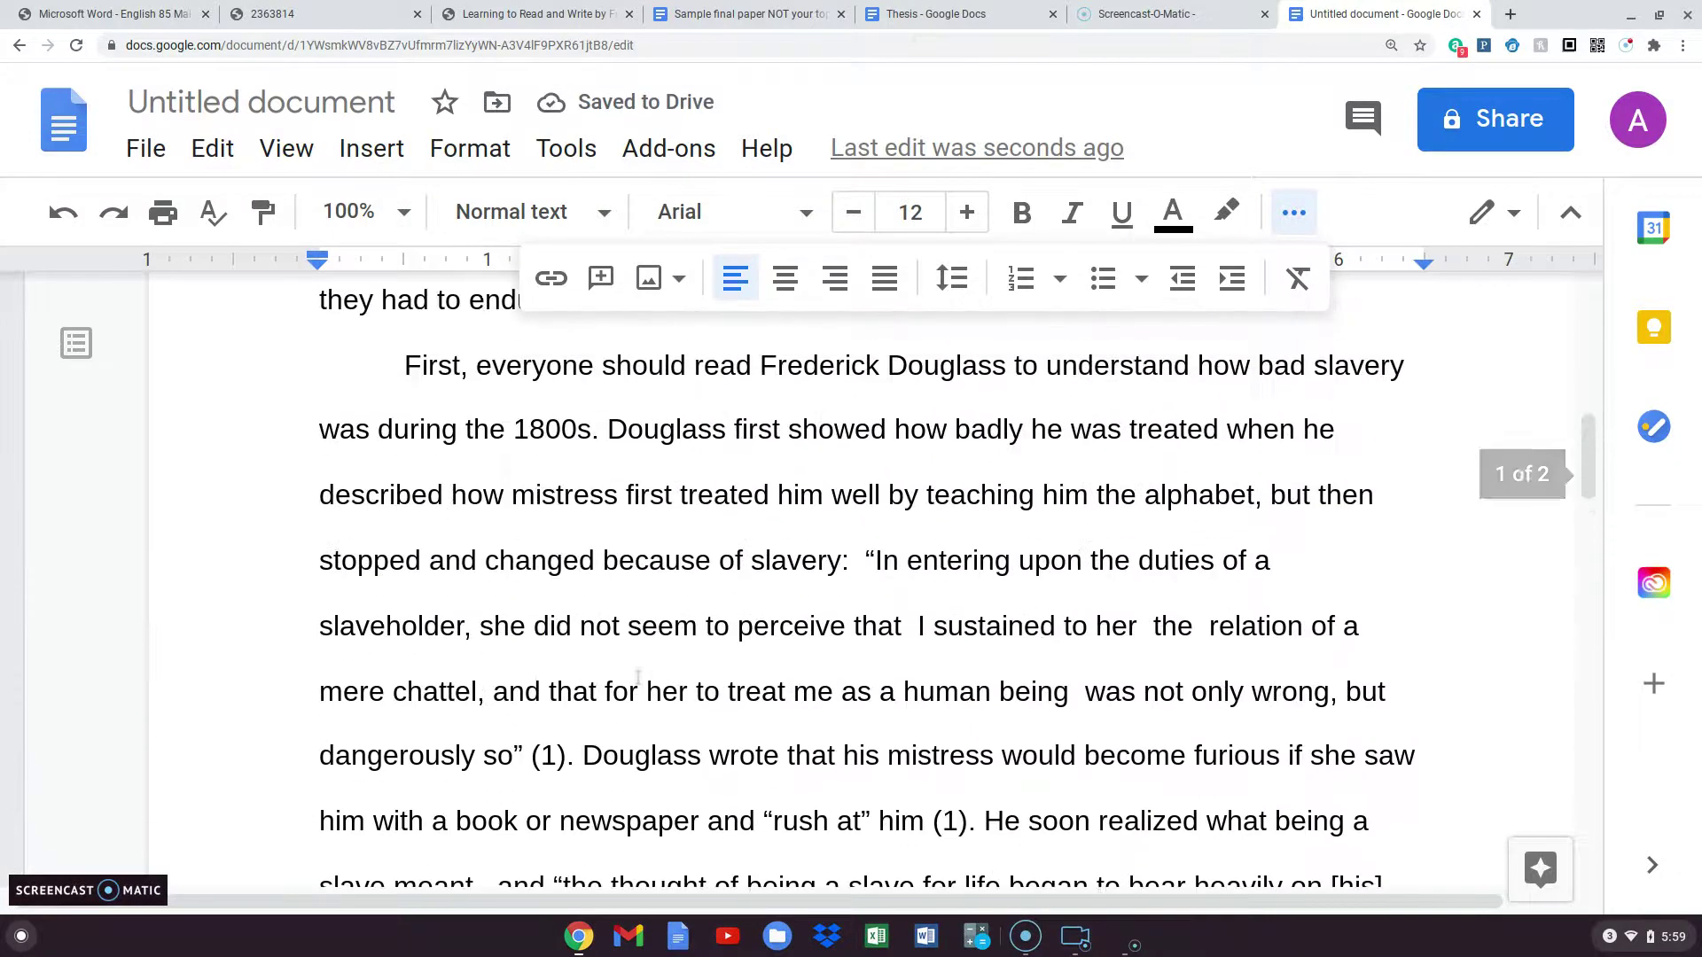
scroll(638, 675, up, 1)
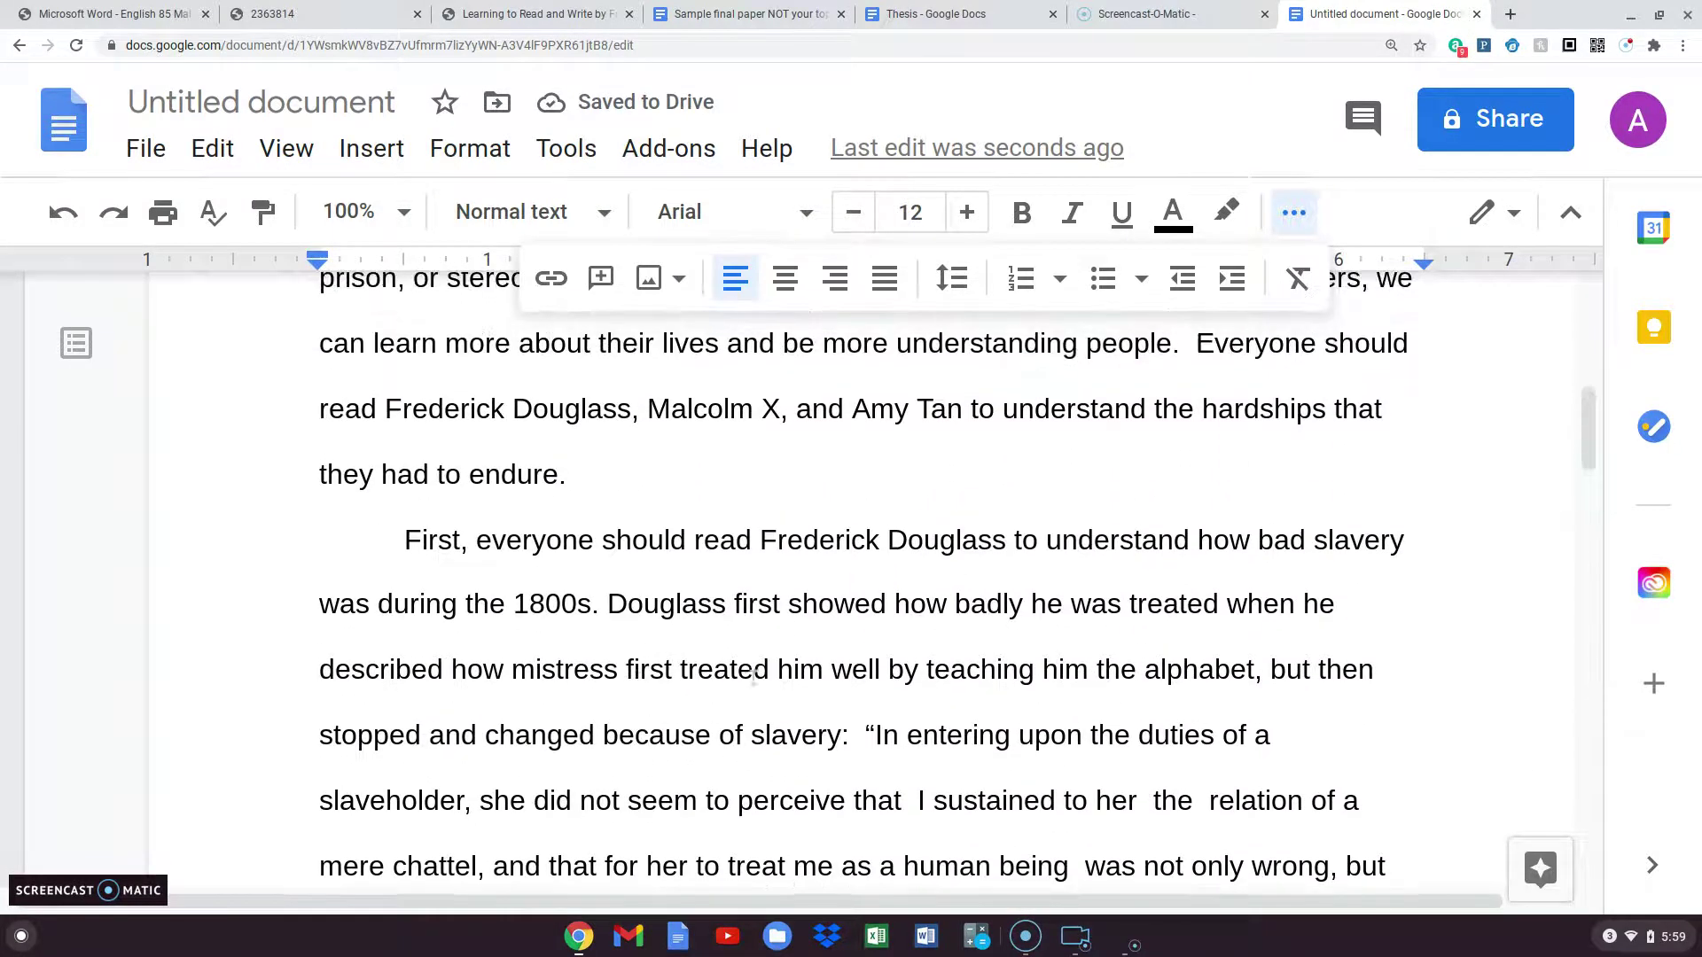
scroll(803, 574, down, 1)
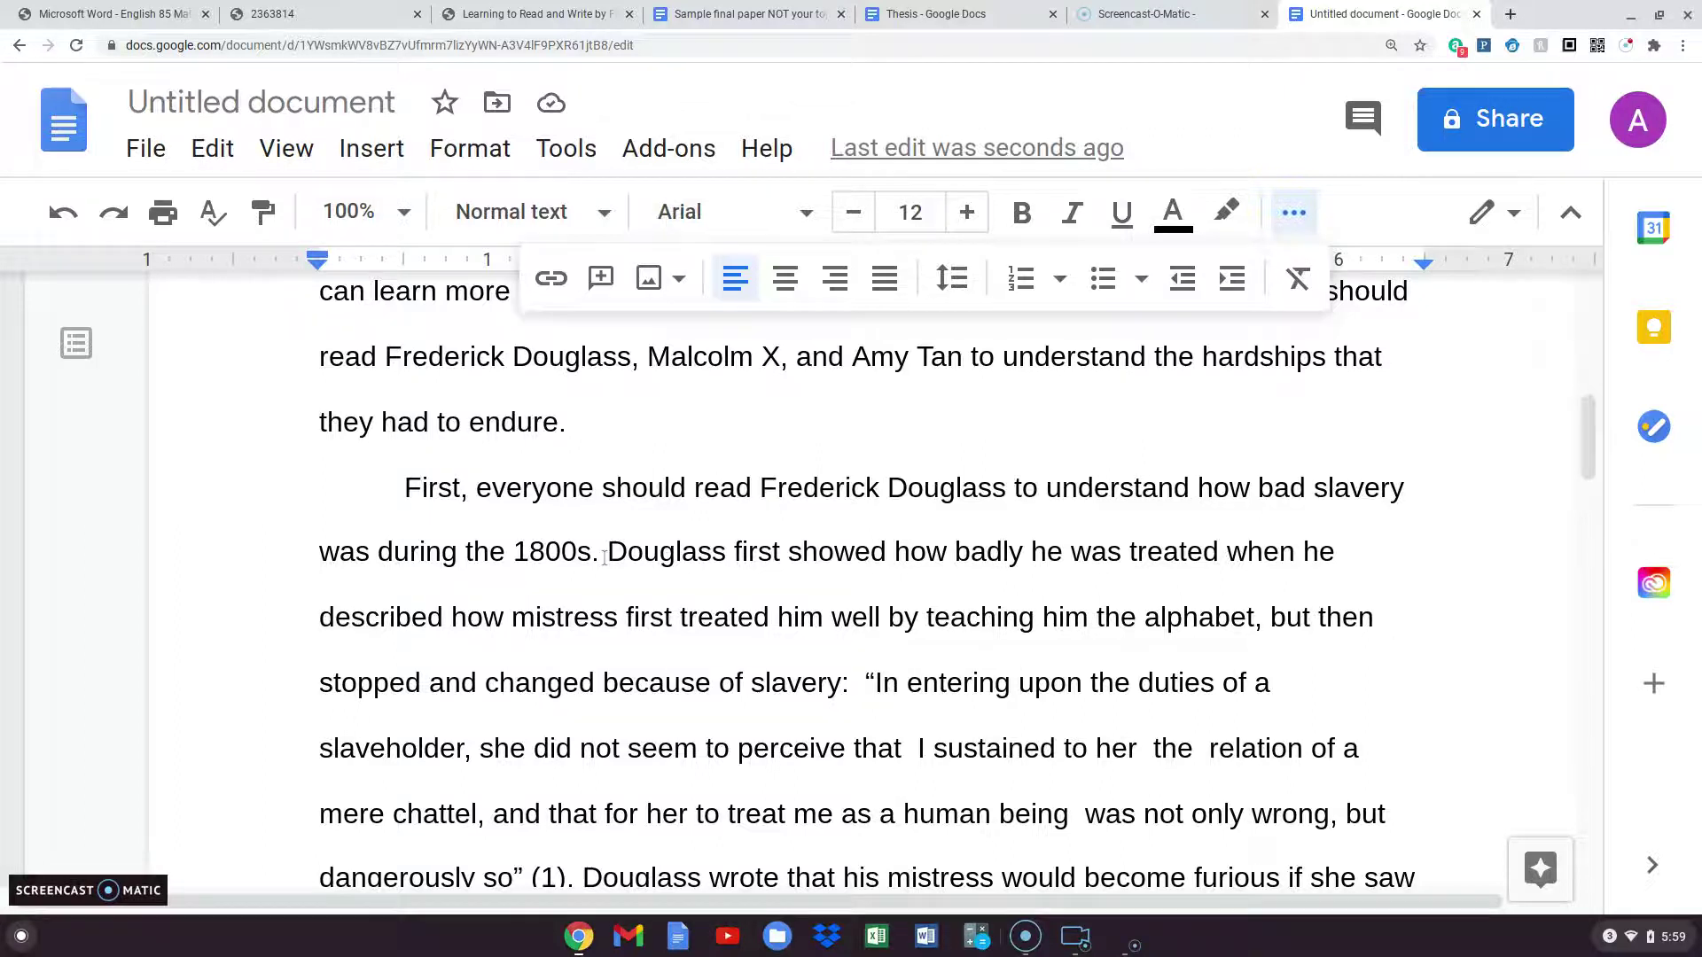
drag(605, 555, 853, 680)
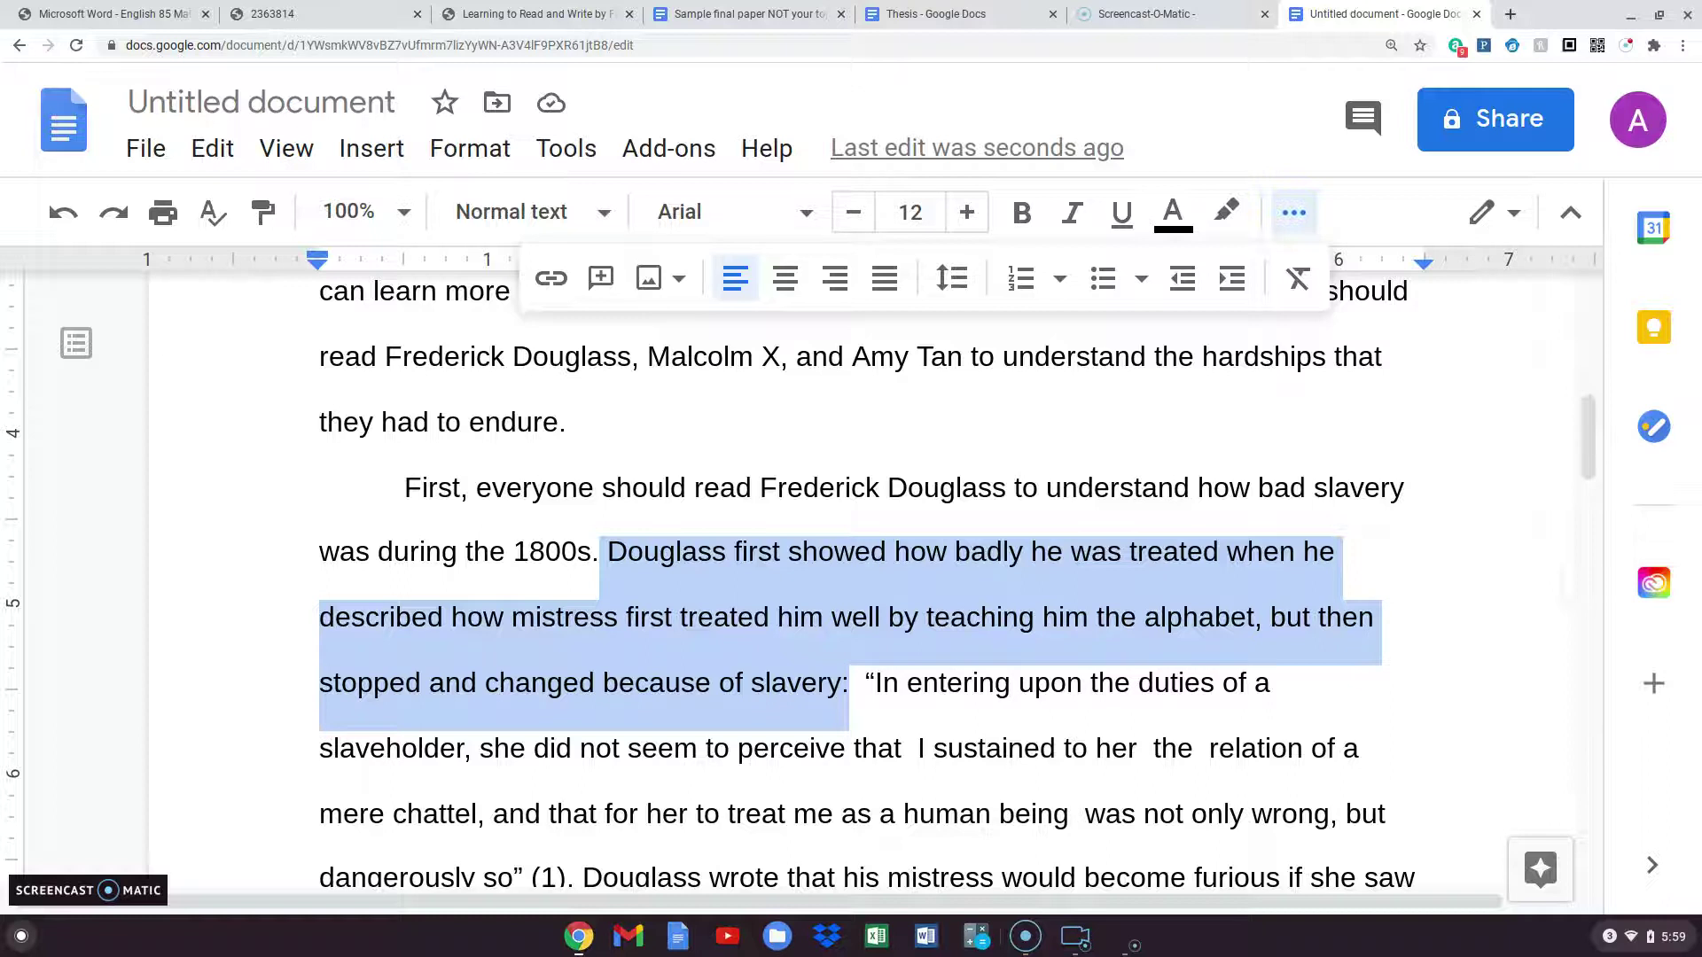
key(shift+Right)
key(shift+Left)
click(876, 682)
scroll(882, 676, down, 1)
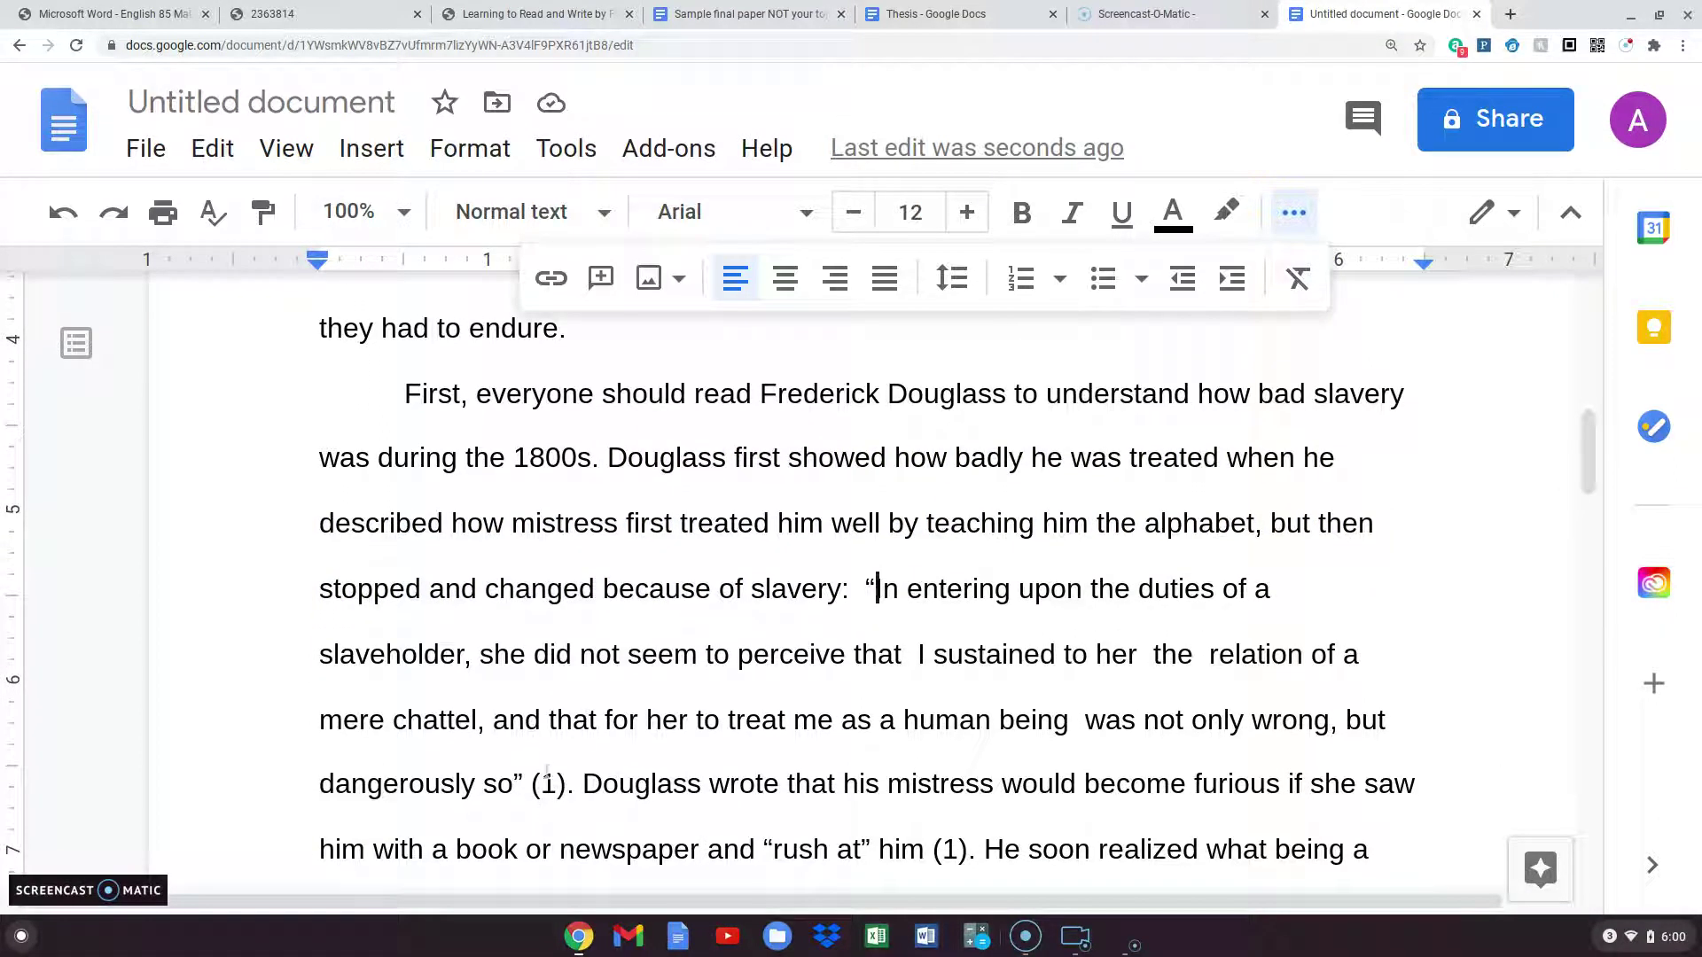
- Locate the quoted passage starting "In entering upon the duties of a" in the Frederick Douglass reading, and return to the untitled document
click(455, 12)
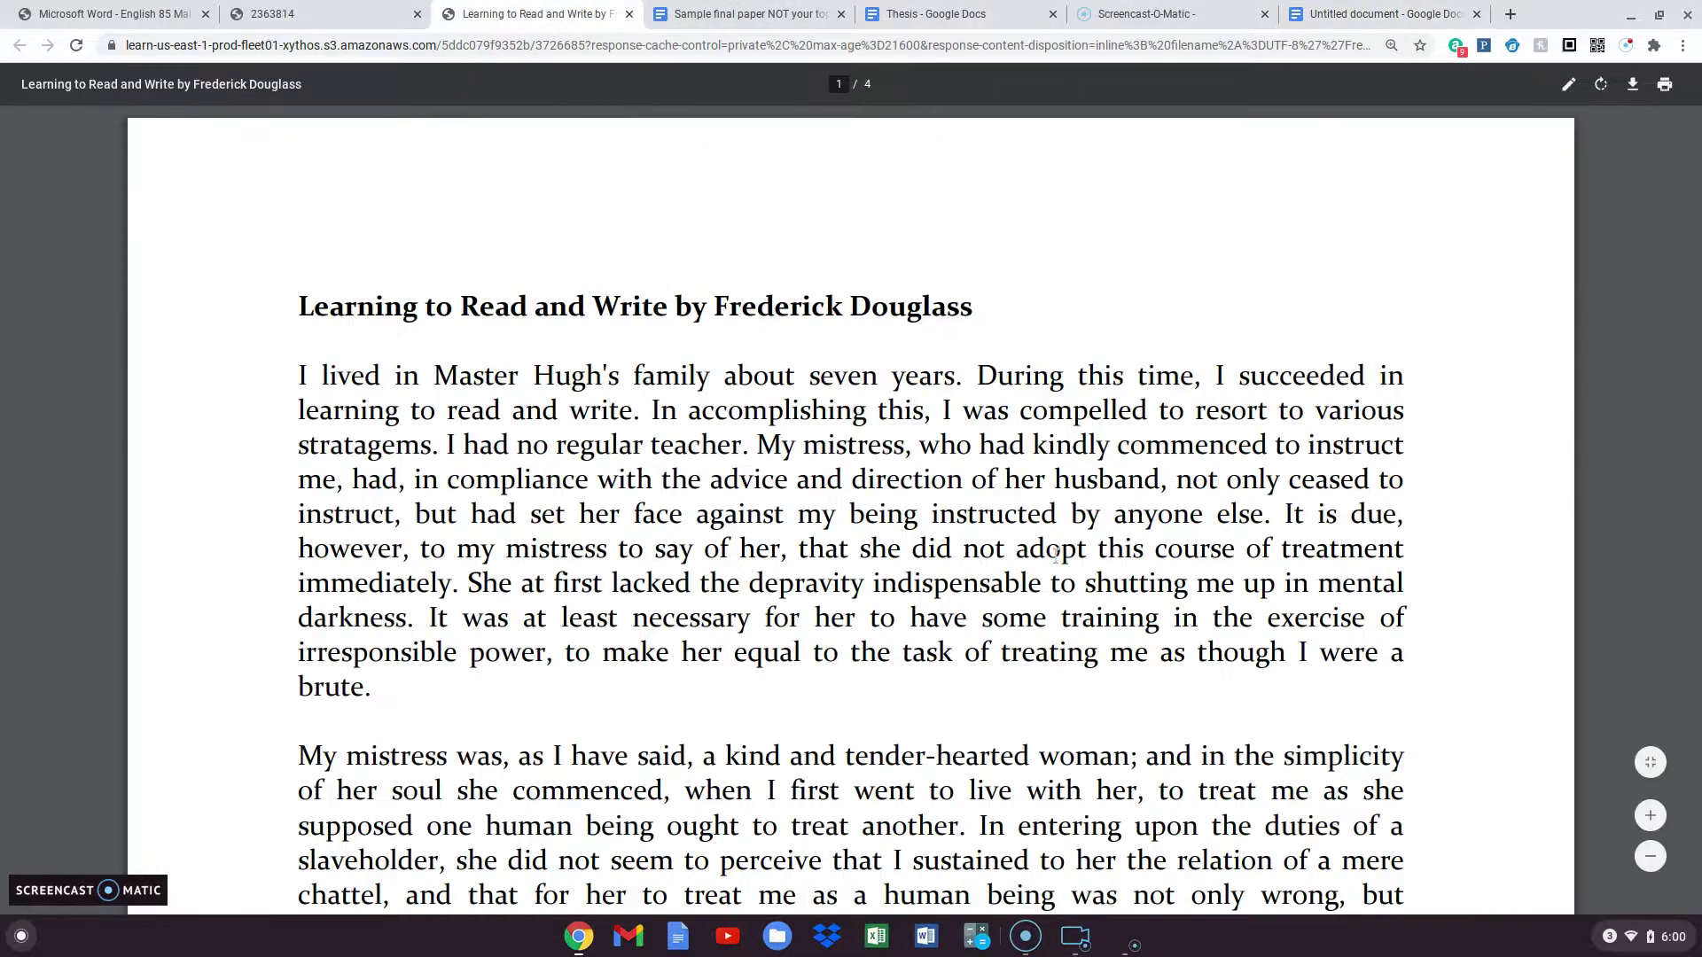
scroll(933, 503, down, 4)
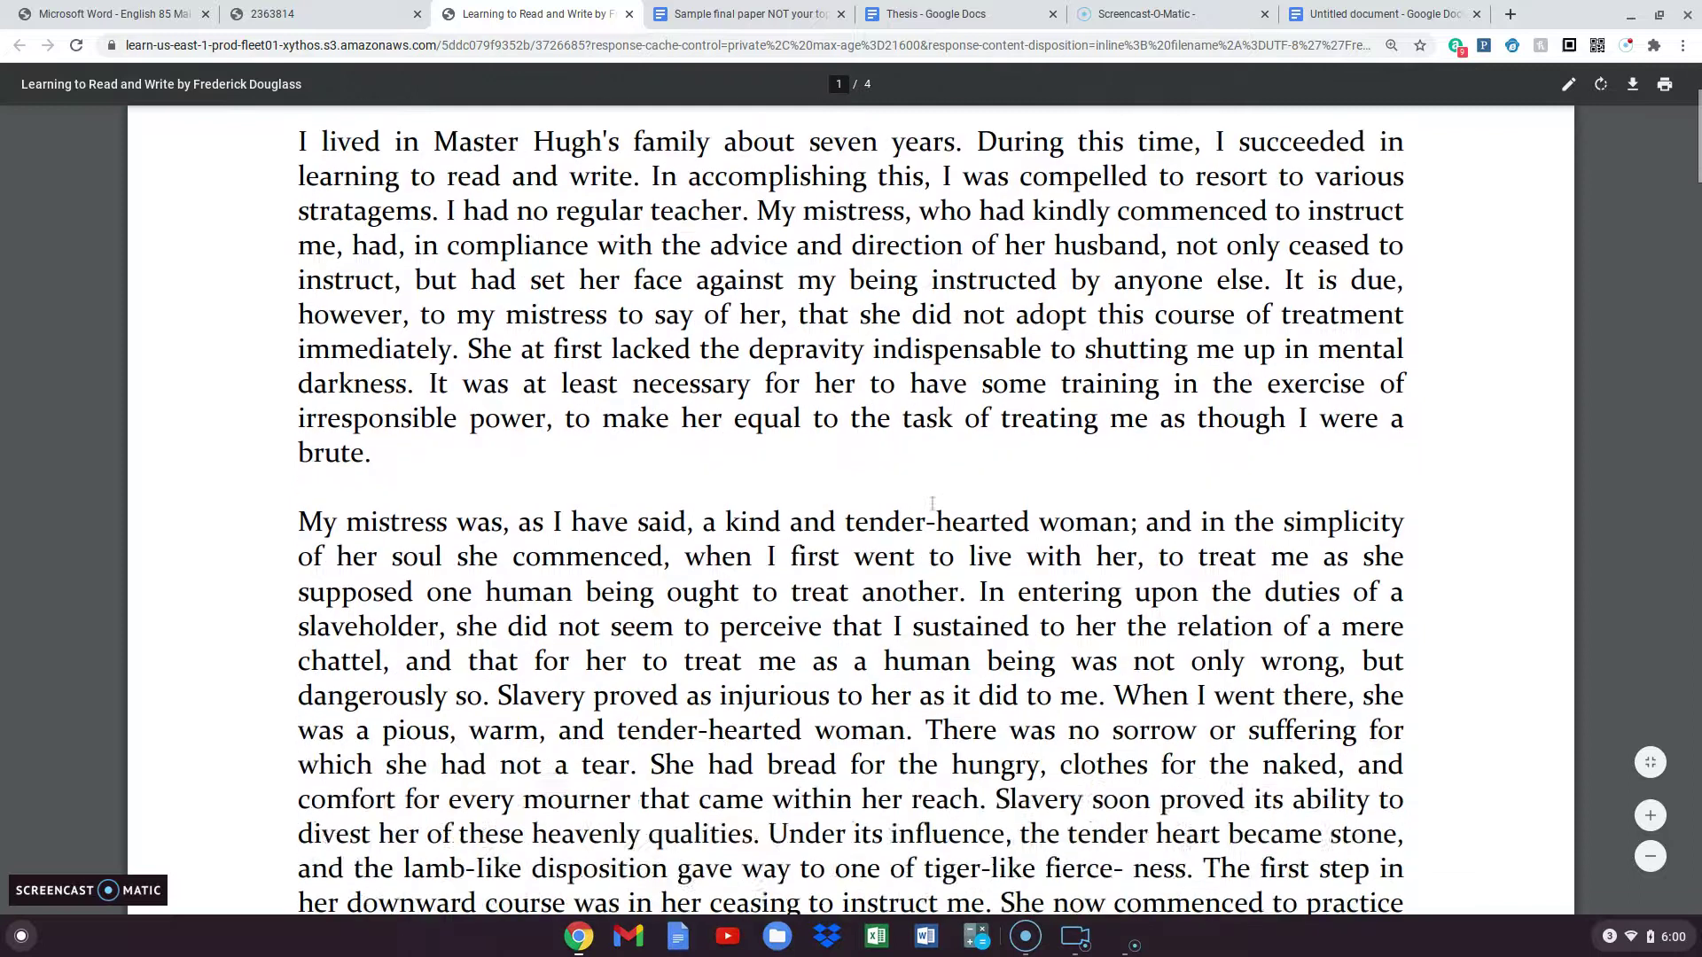
scroll(931, 505, down, 1)
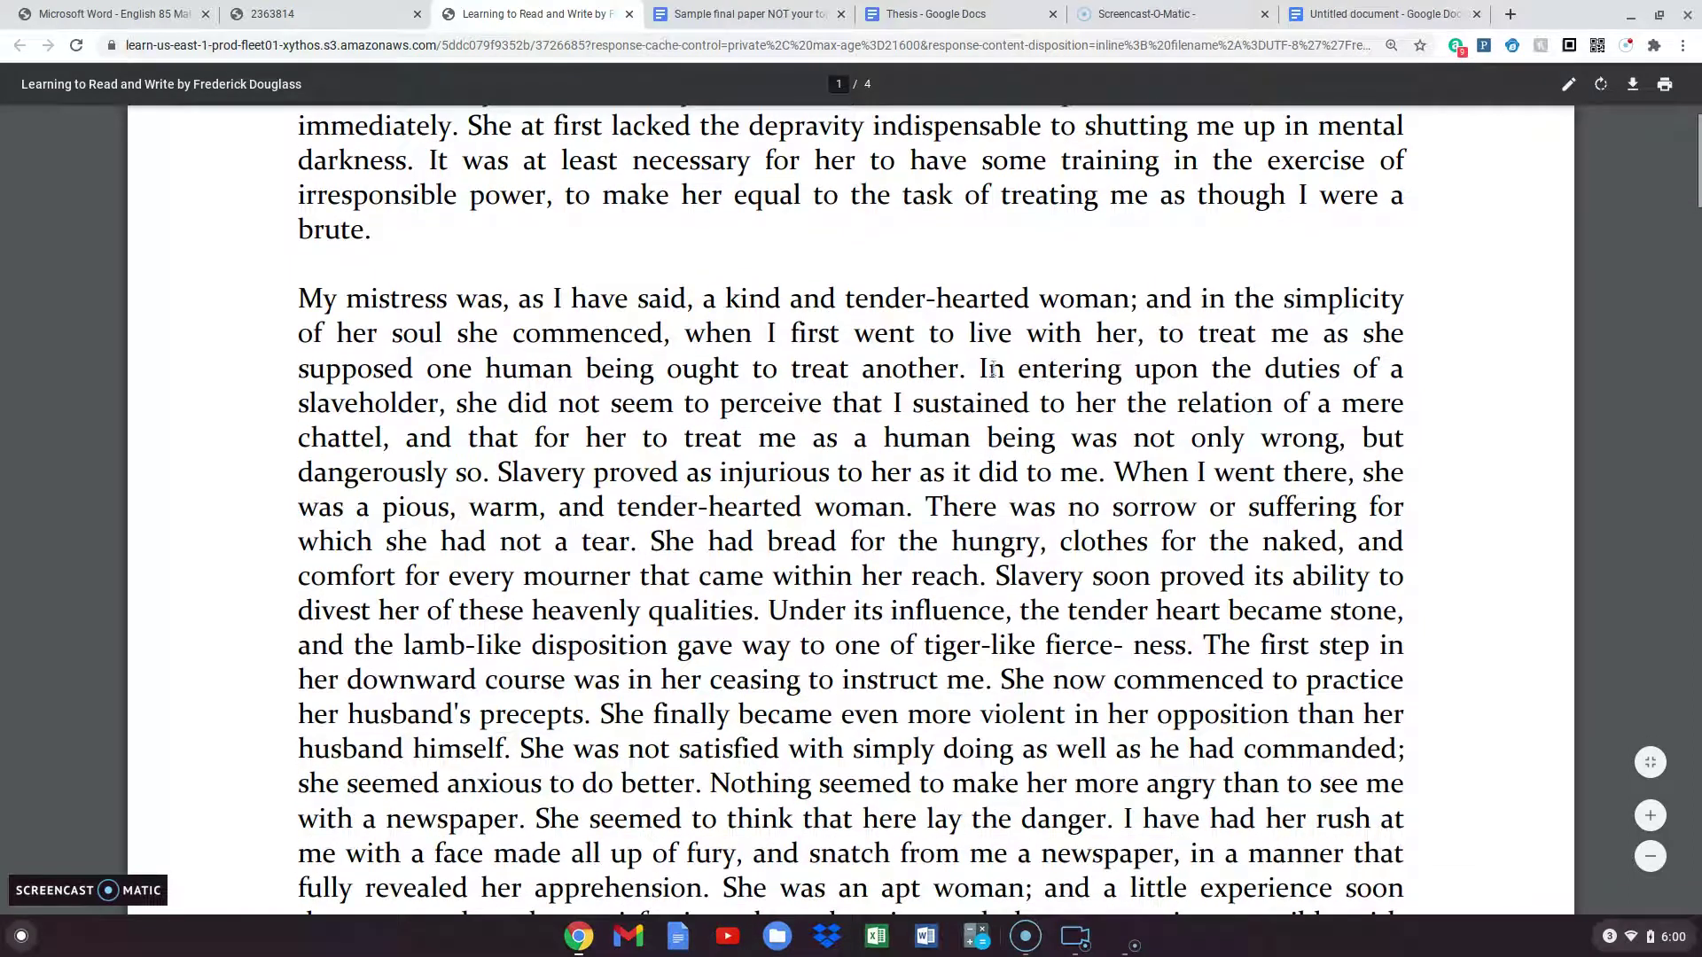
drag(978, 369, 981, 403)
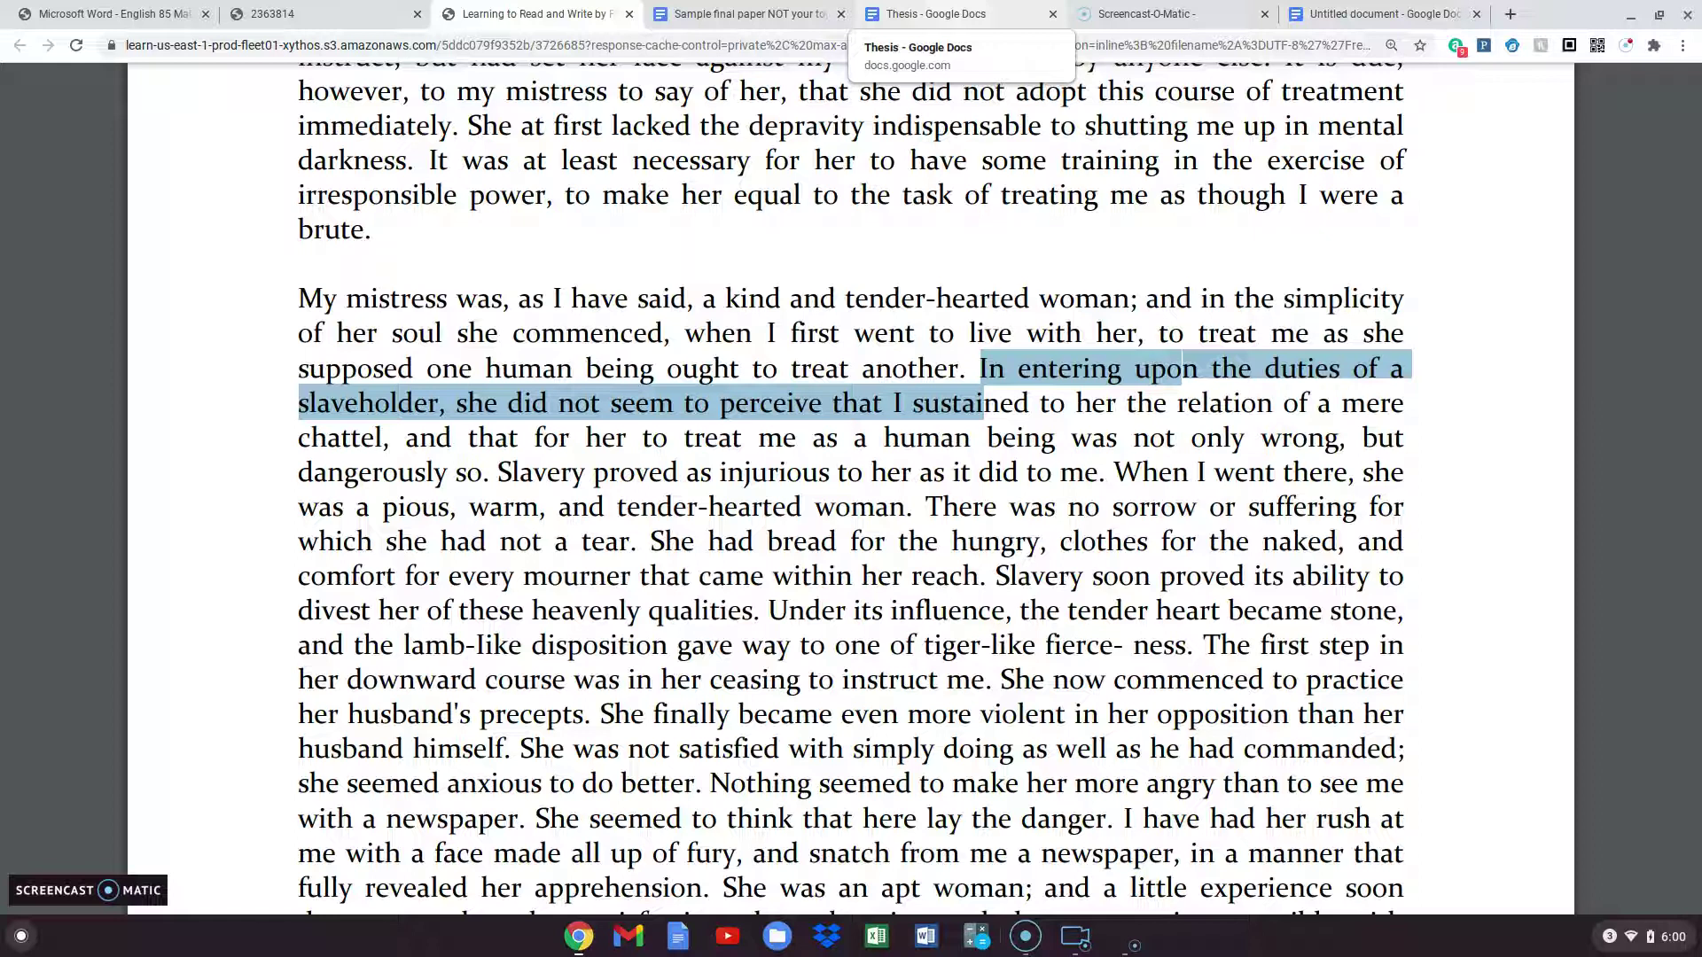
click(752, 15)
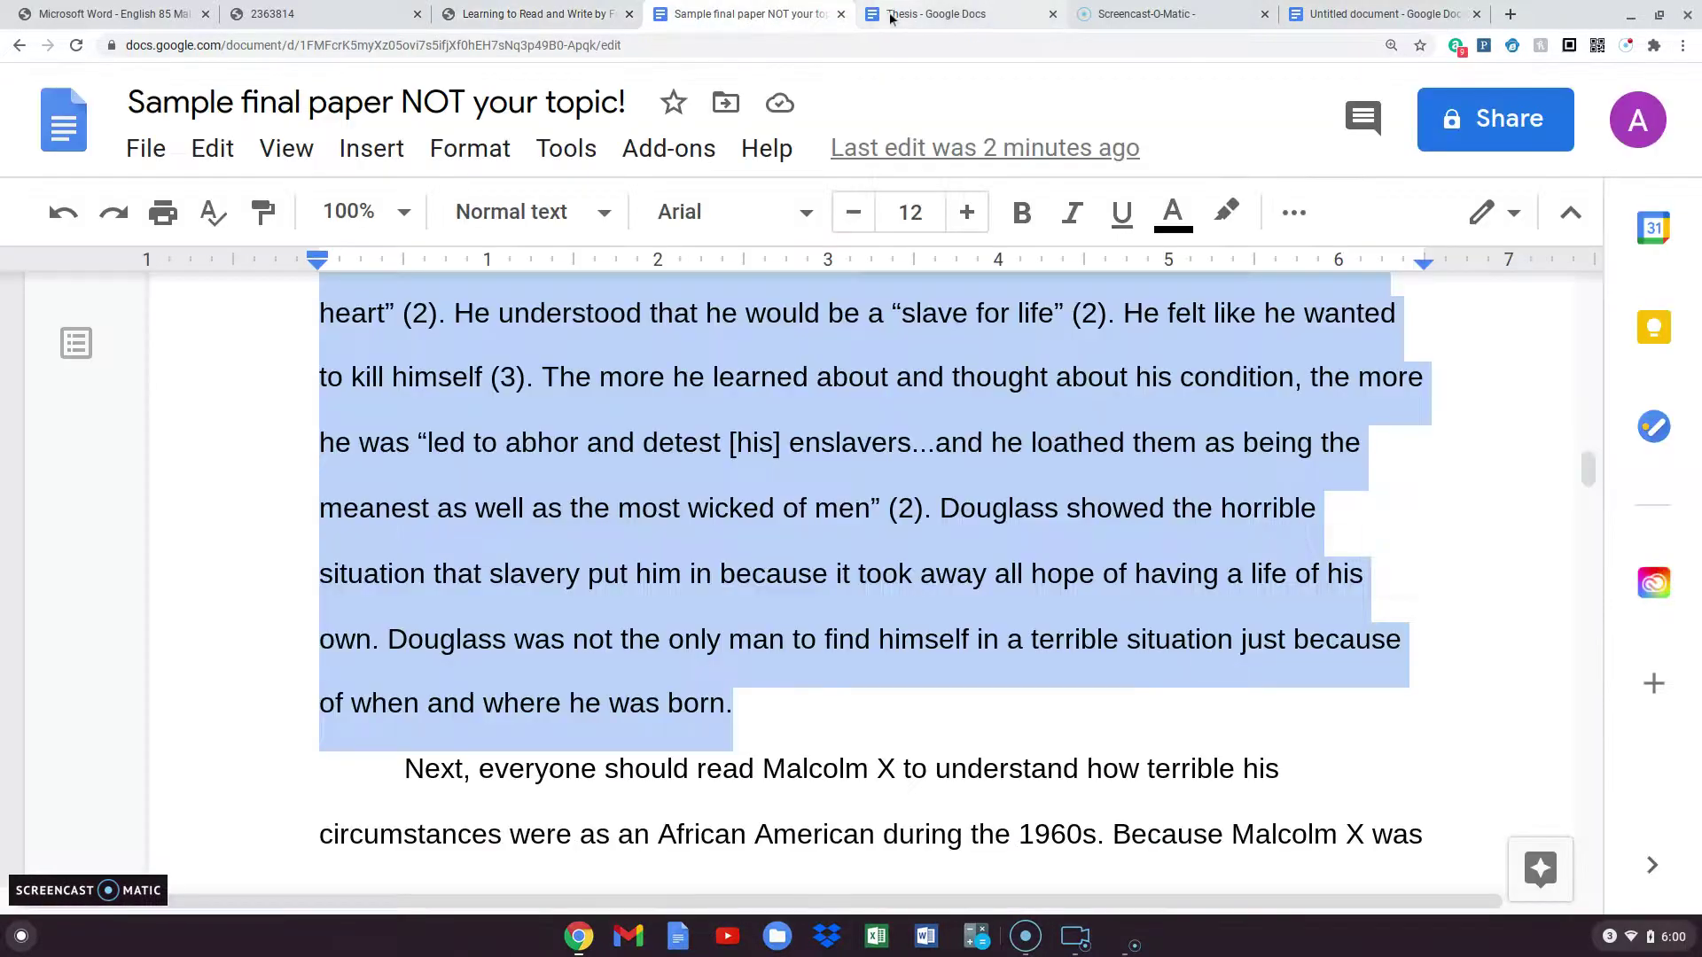
scroll(905, 510, up, 1)
click(1374, 14)
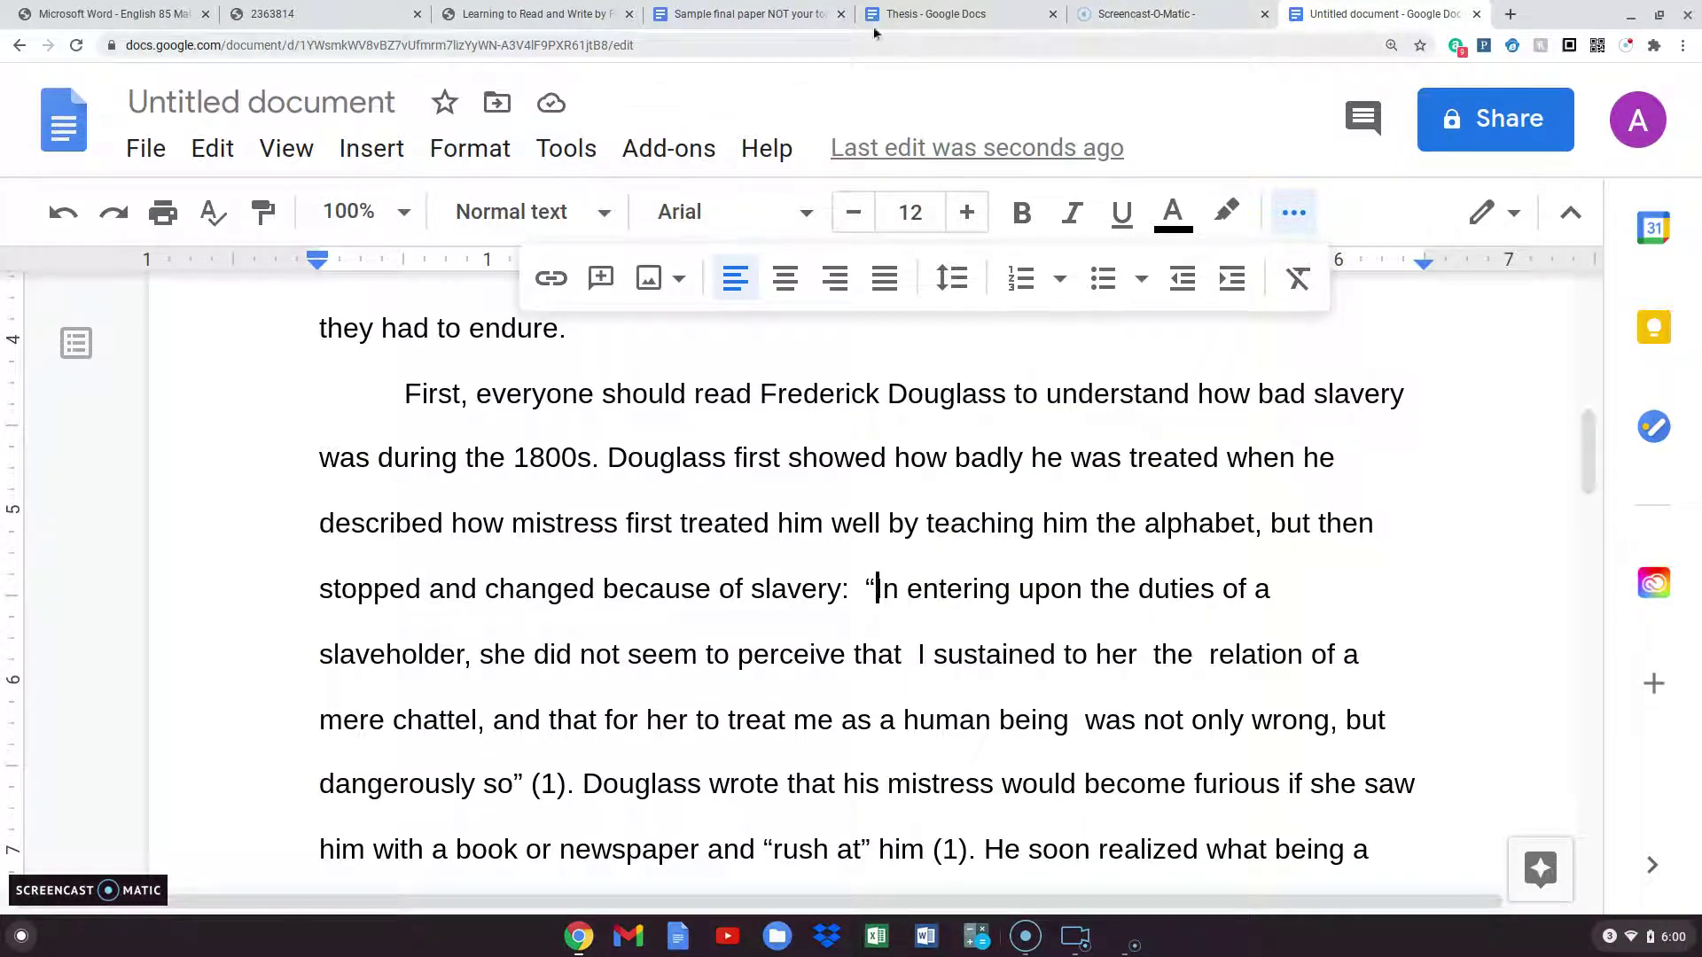
- Revisit the highlighted passage in the Frederick Douglass reading and return to the matching quotation in the untitled document
click(550, 15)
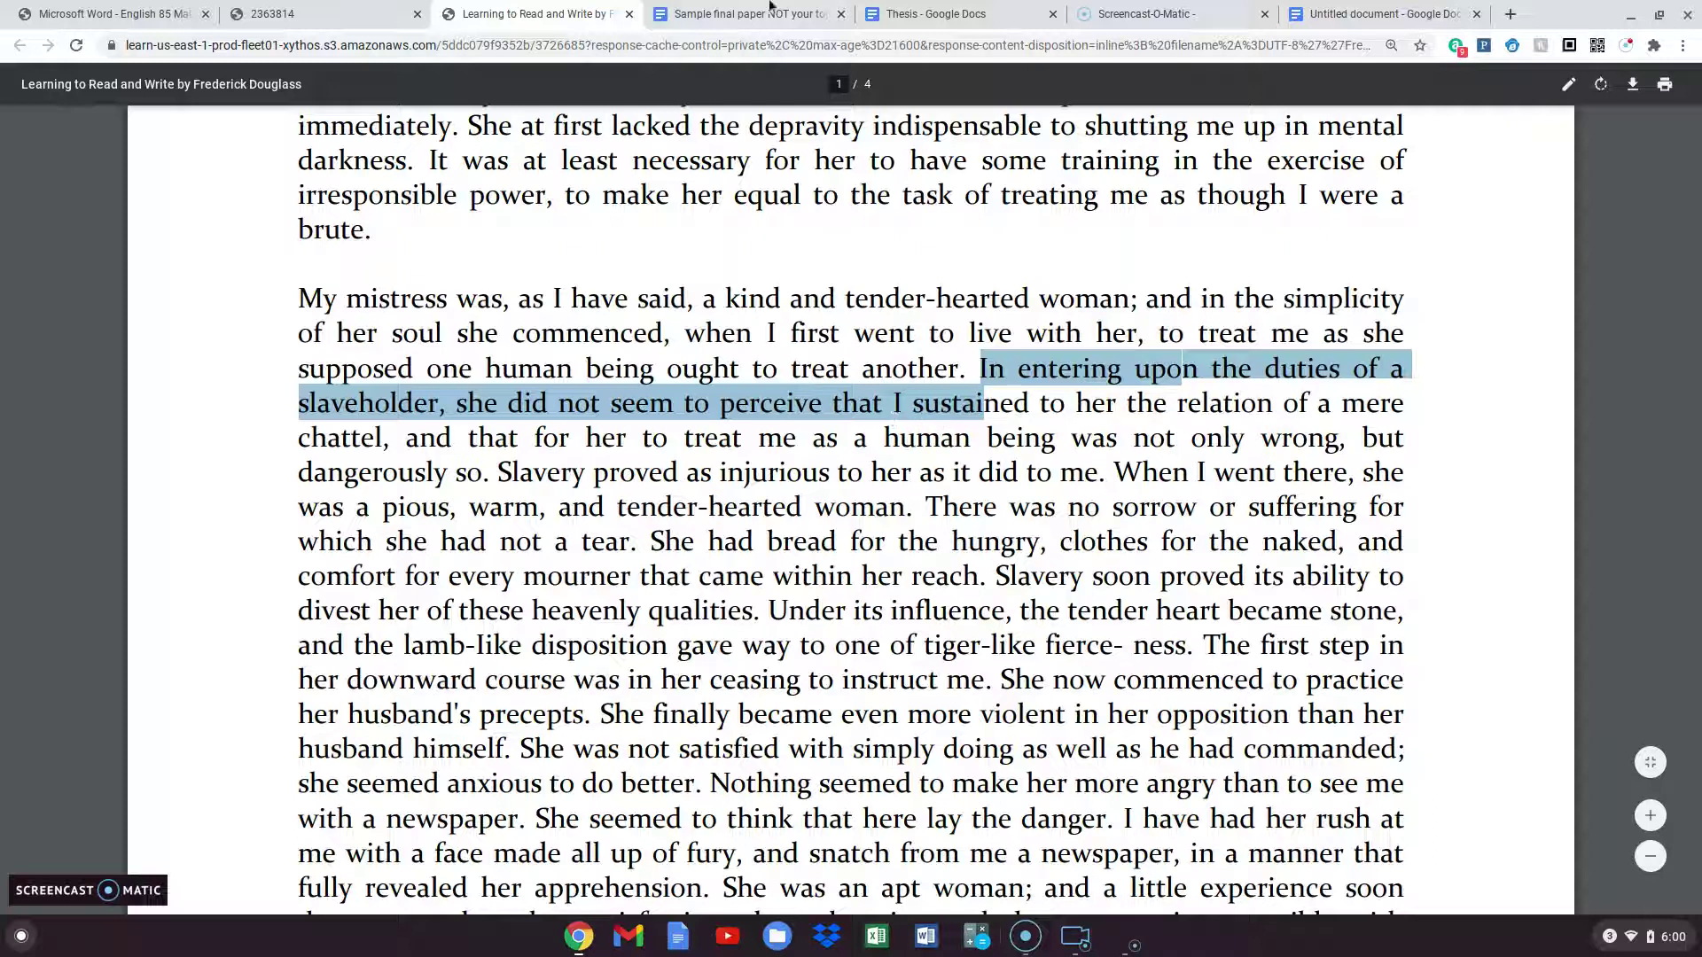
click(746, 14)
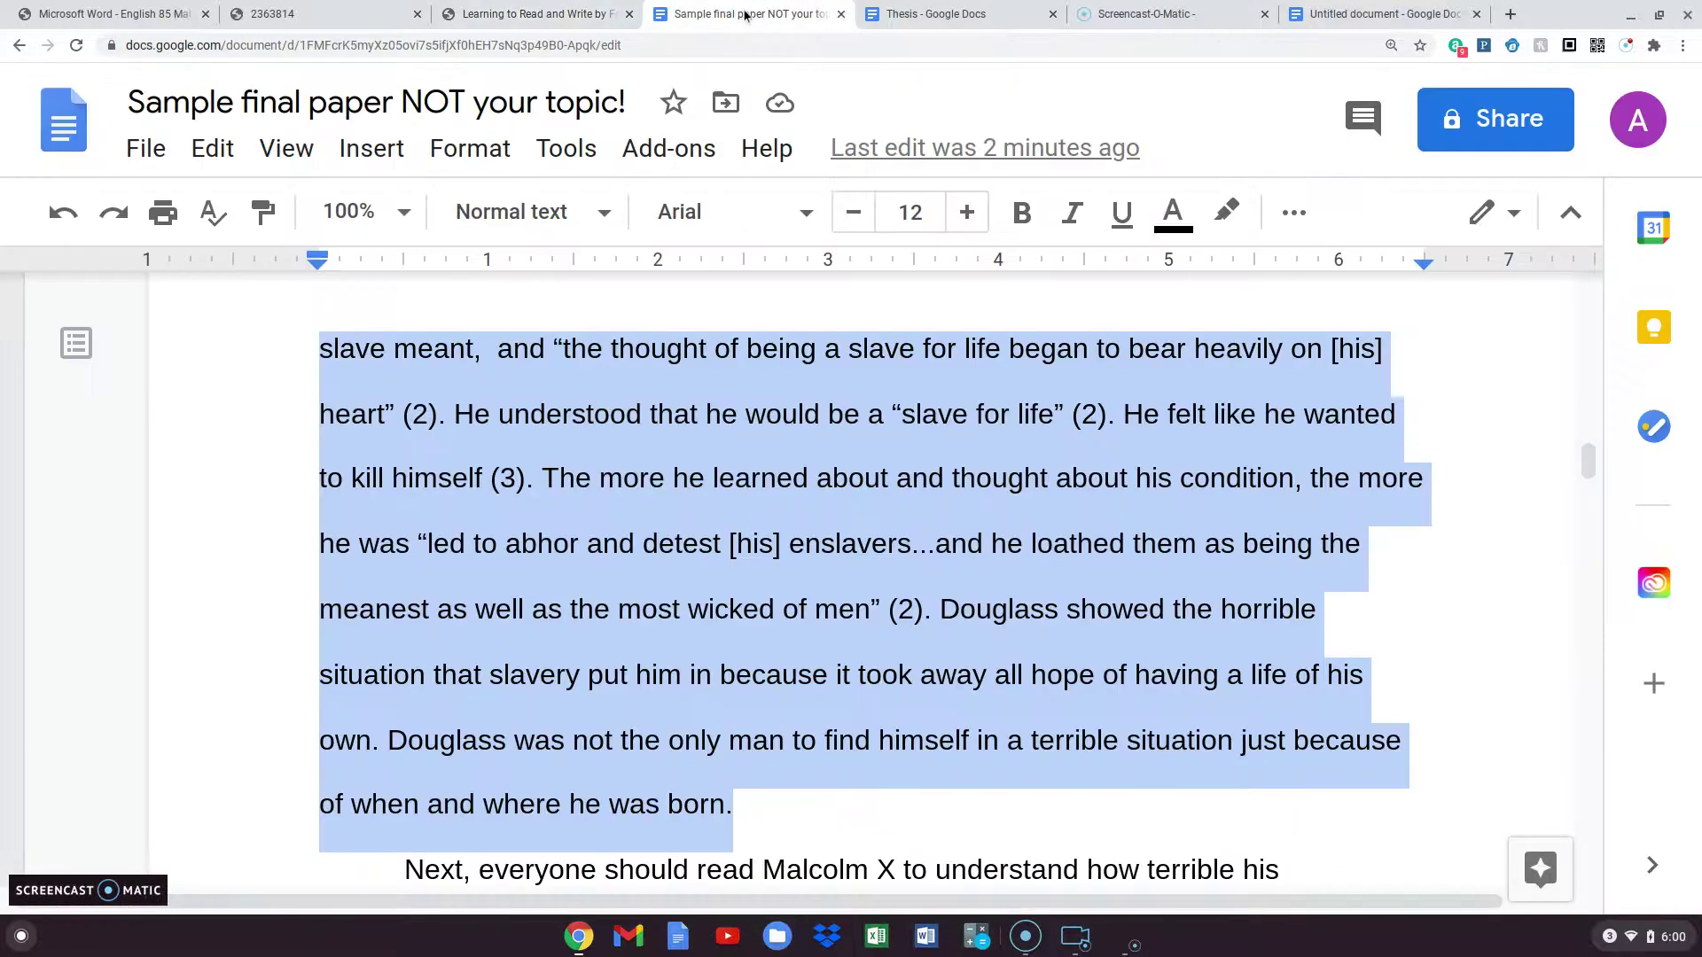
click(1322, 14)
click(870, 586)
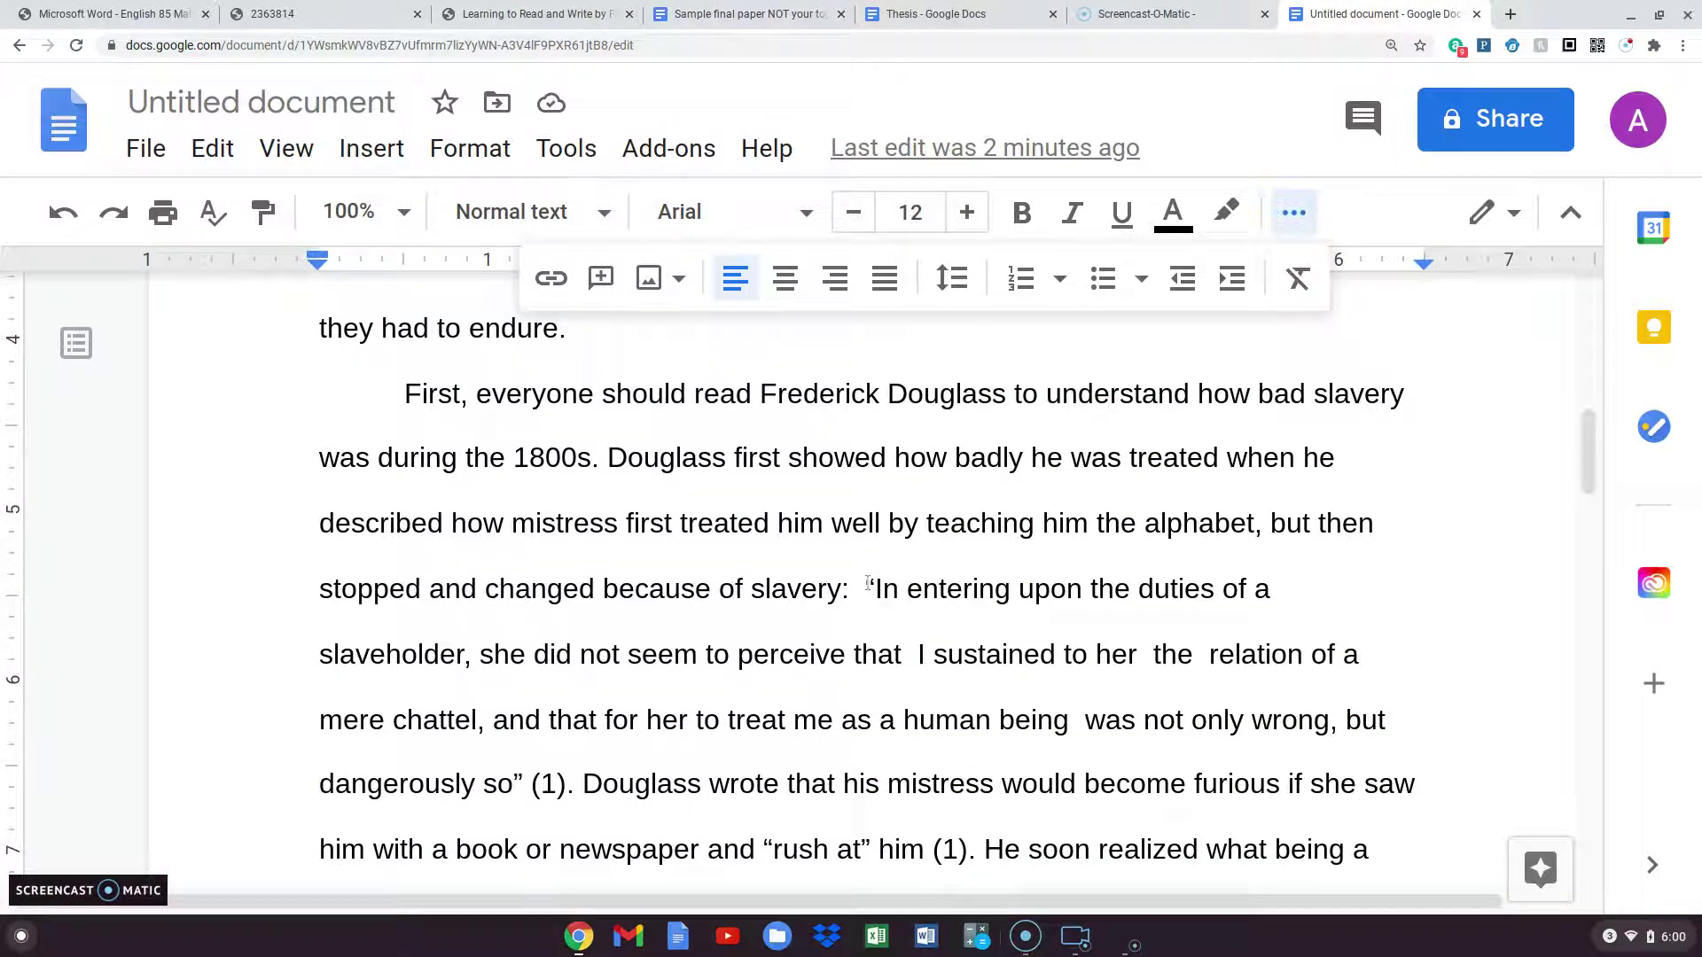
- Examine the Douglass paragraph's lead-in sentence, the short quotation “rush at” with its page citation, and the bracketed word “[his]”
scroll(886, 621, down, 2)
scroll(898, 662, down, 1)
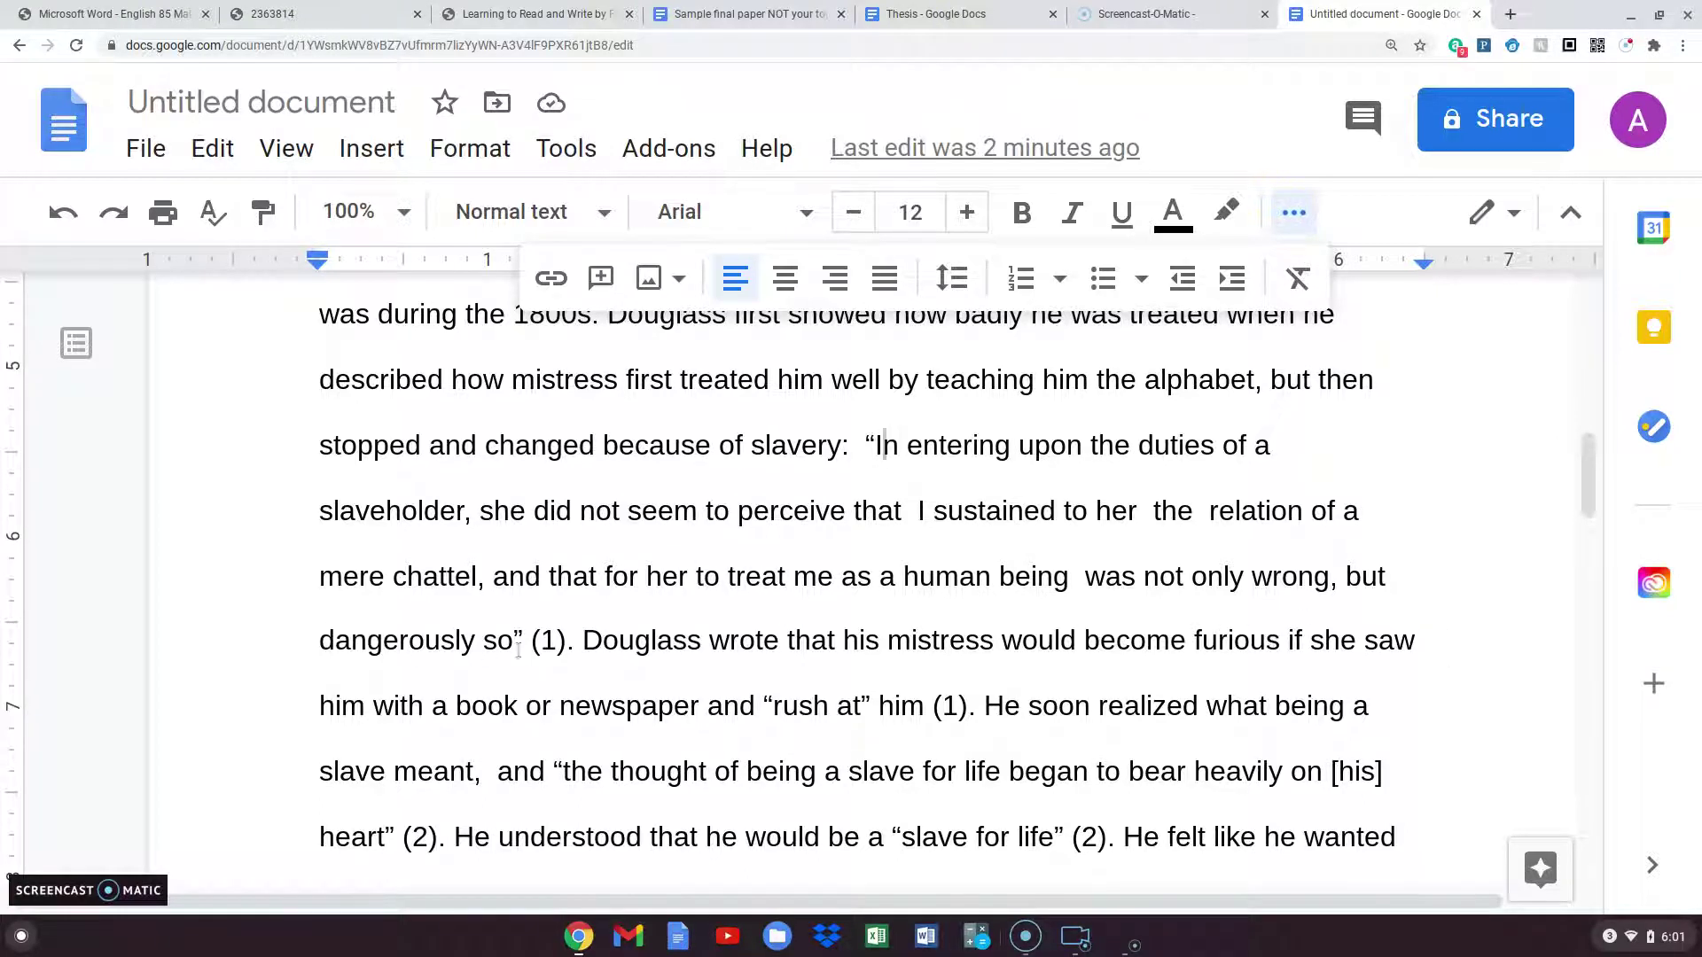
drag(754, 709, 578, 633)
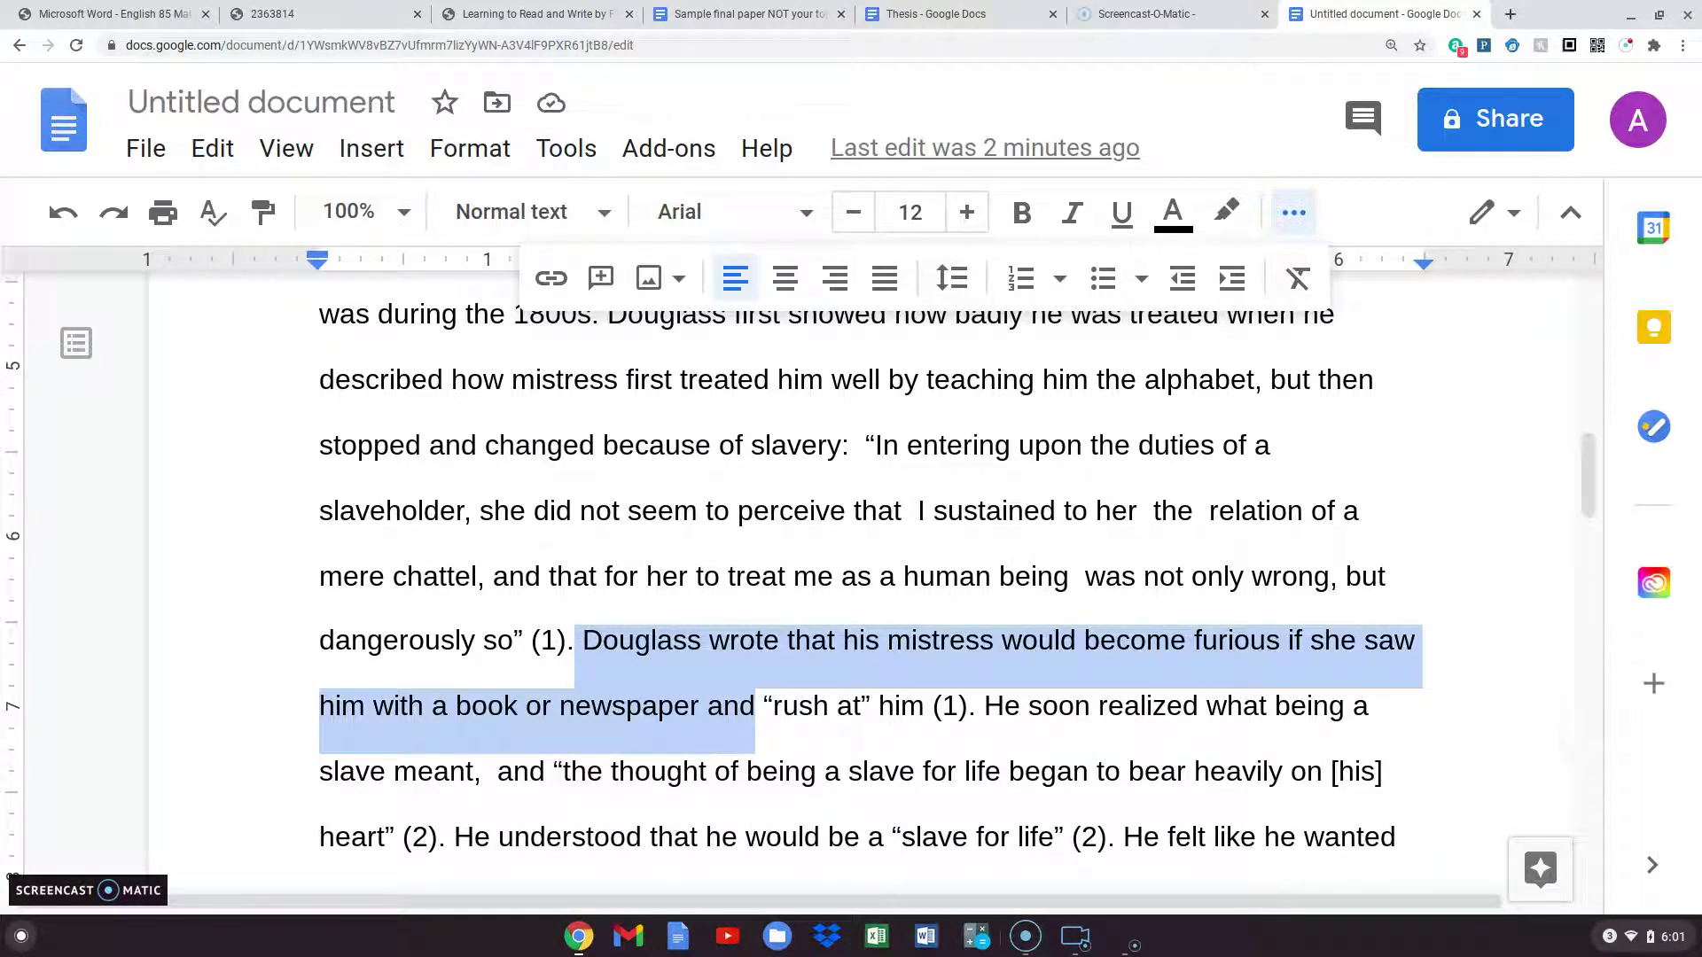
drag(578, 636, 583, 640)
drag(766, 704, 879, 702)
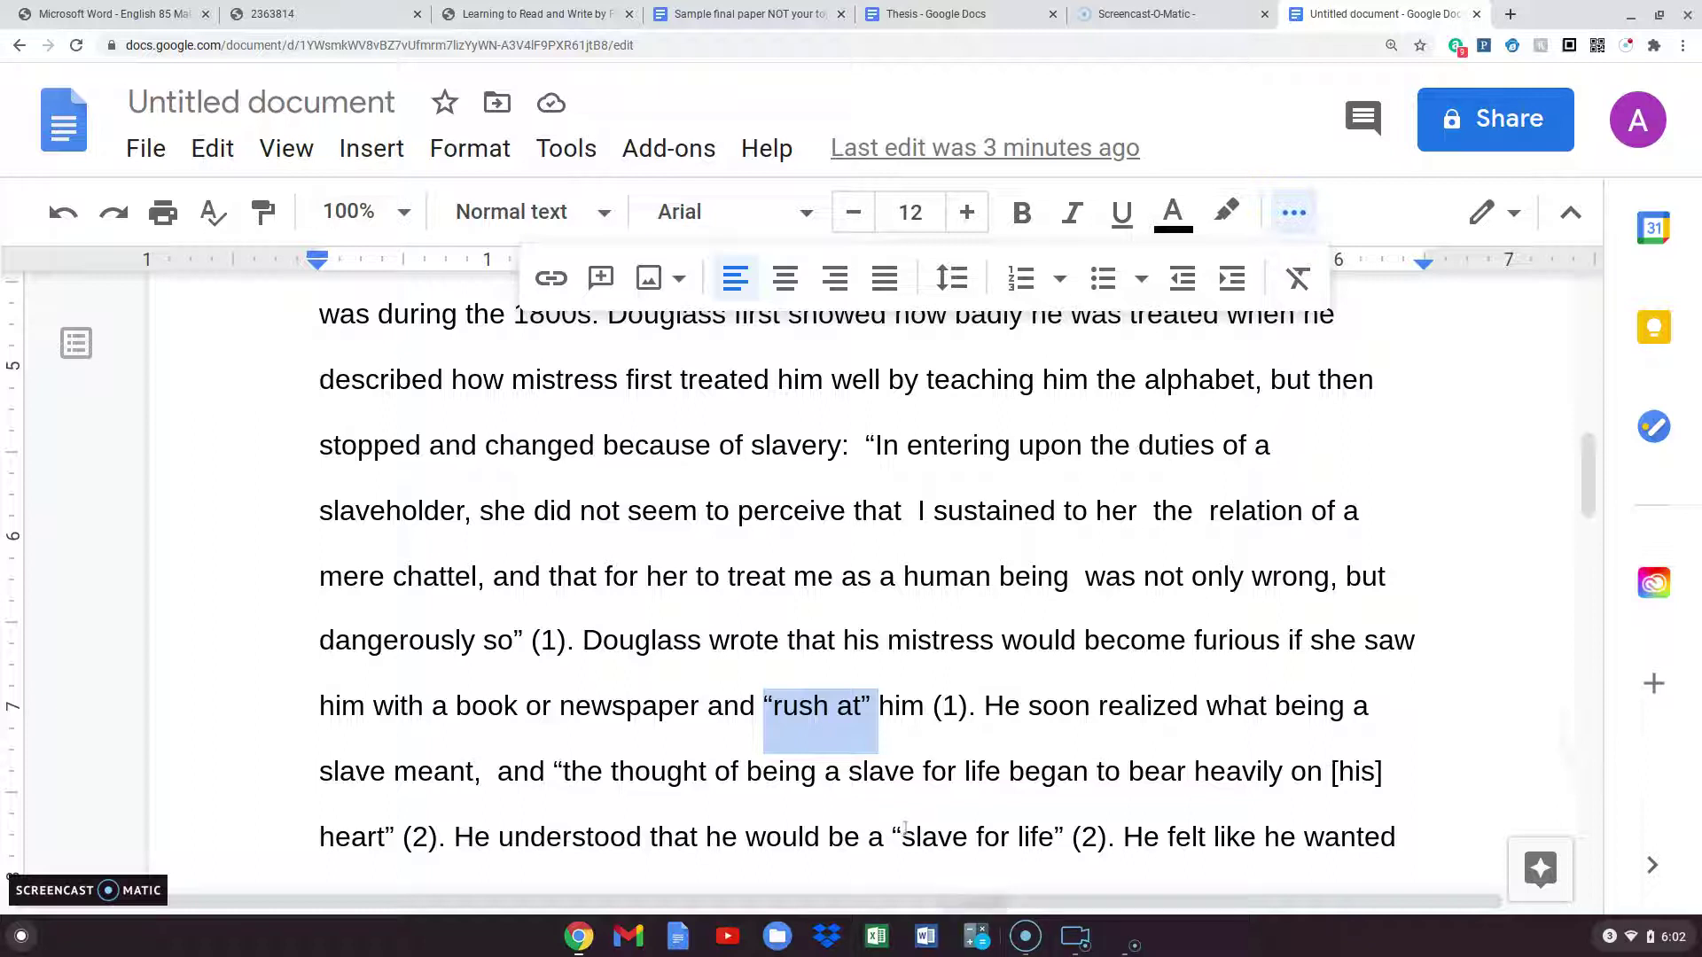
click(971, 701)
scroll(975, 700, down, 3)
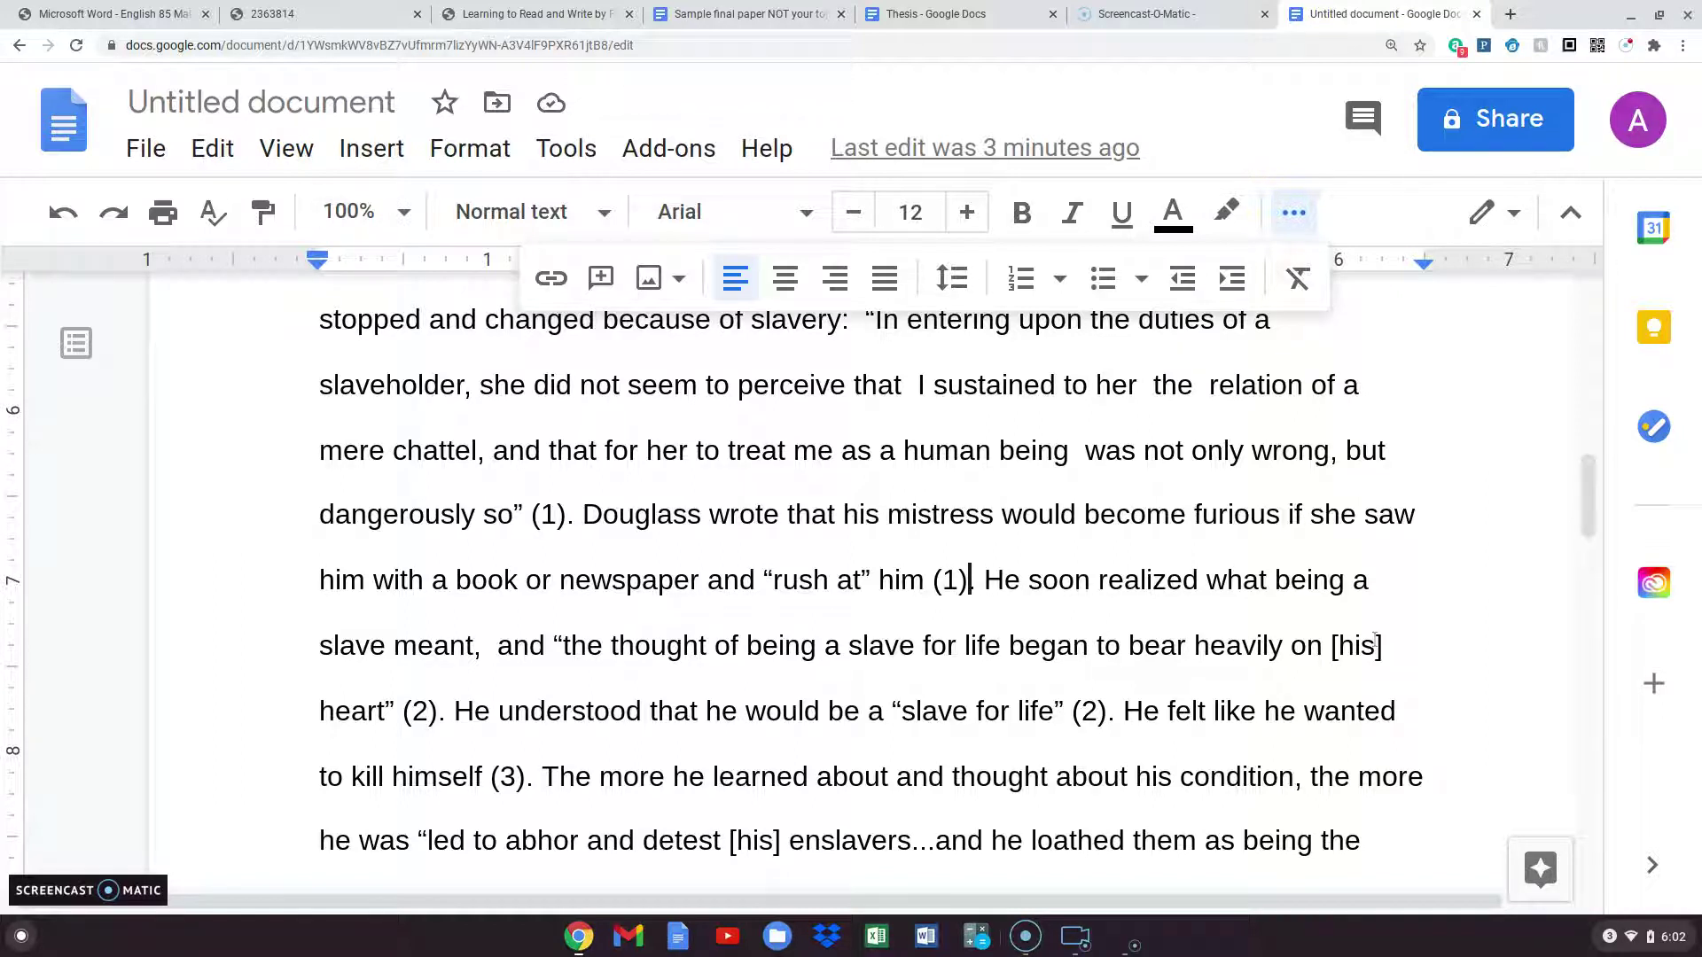
drag(1333, 642, 1383, 638)
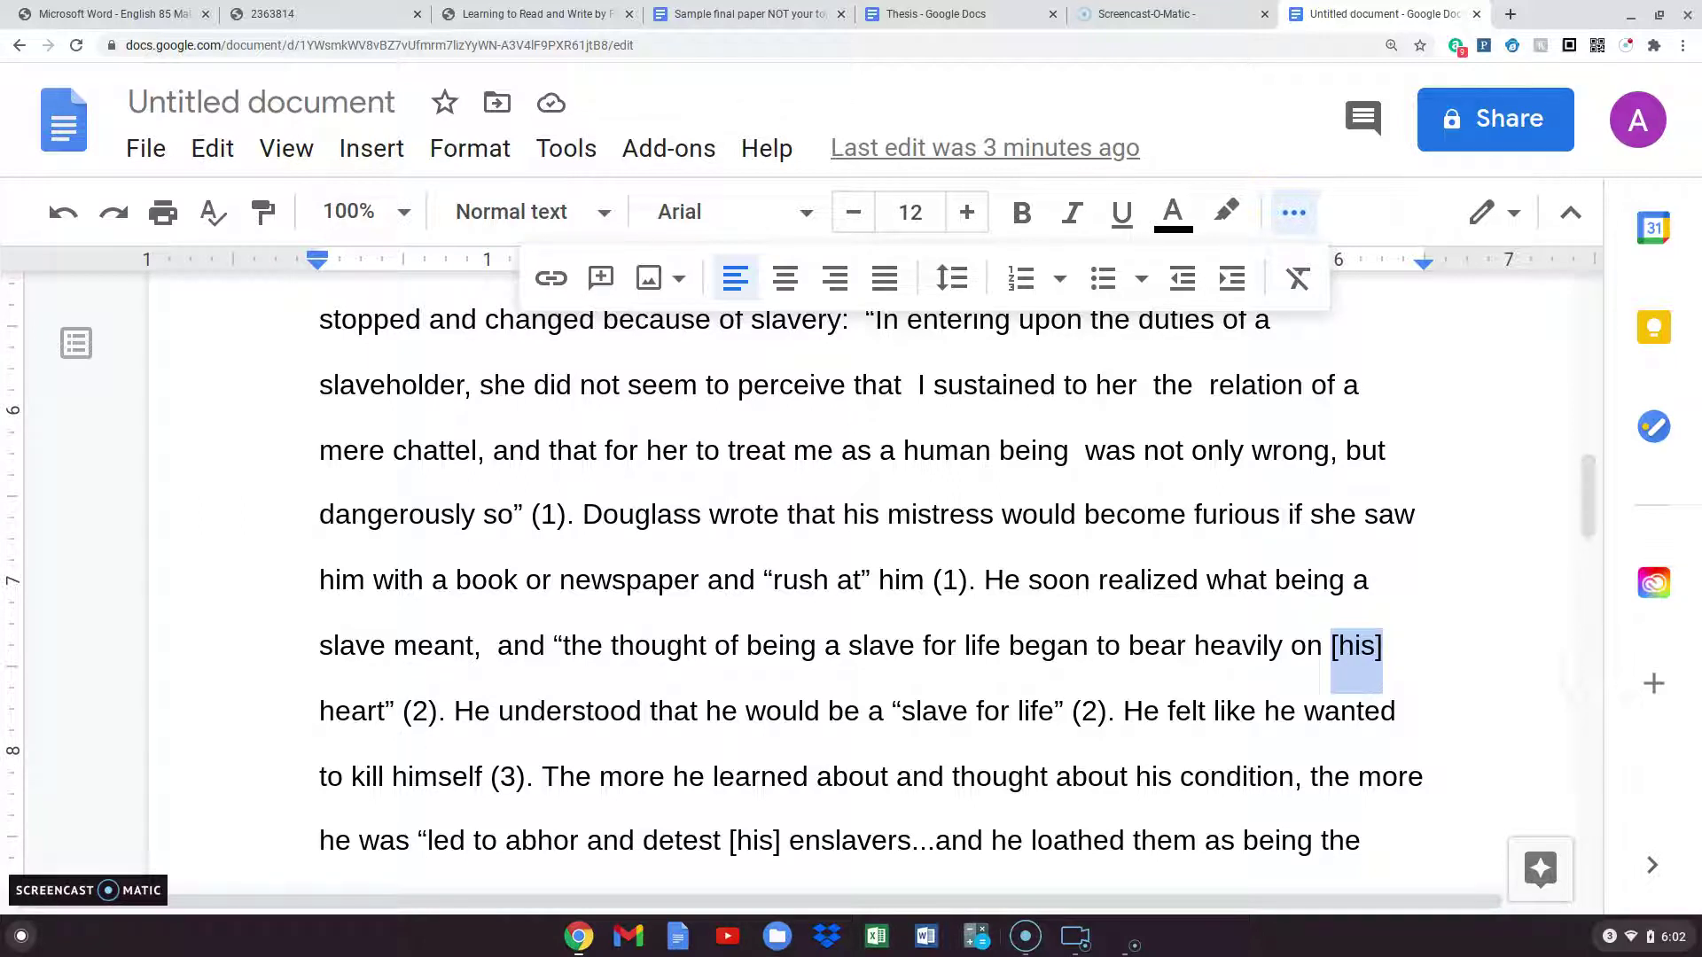
- Read the rest of the Douglass paragraph, from the bracketed quotation to its closing sentence ending "where he was born."
scroll(420, 739, down, 1)
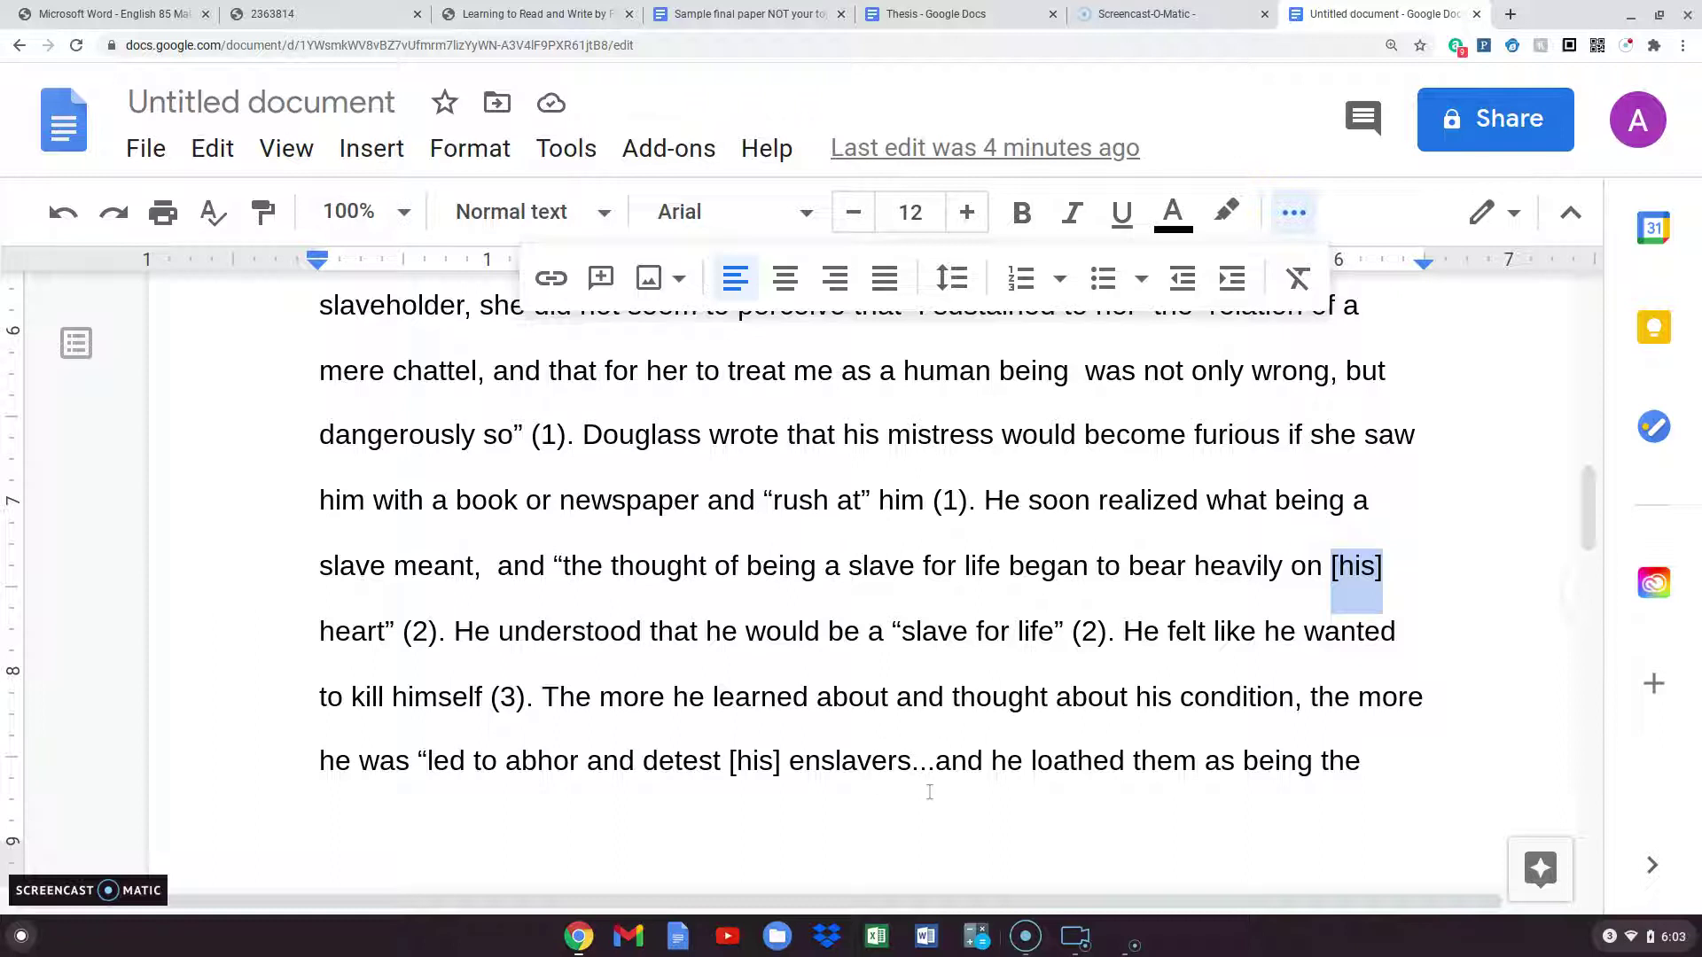
scroll(1214, 774, down, 2)
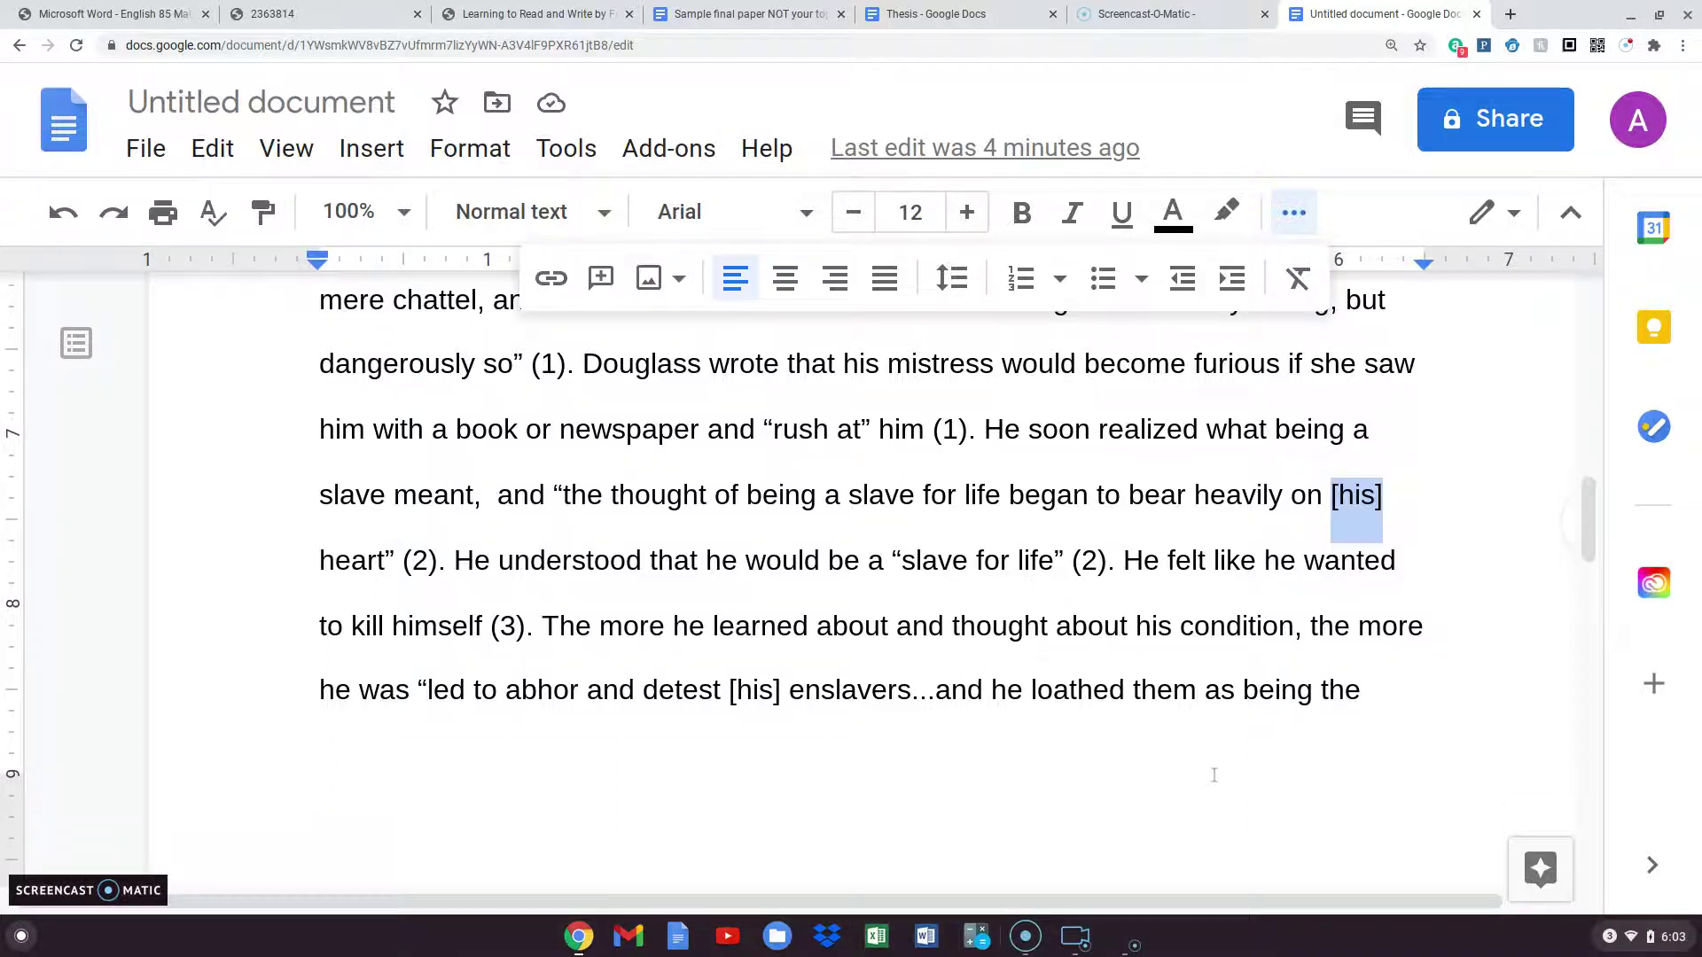
scroll(1214, 775, down, 3)
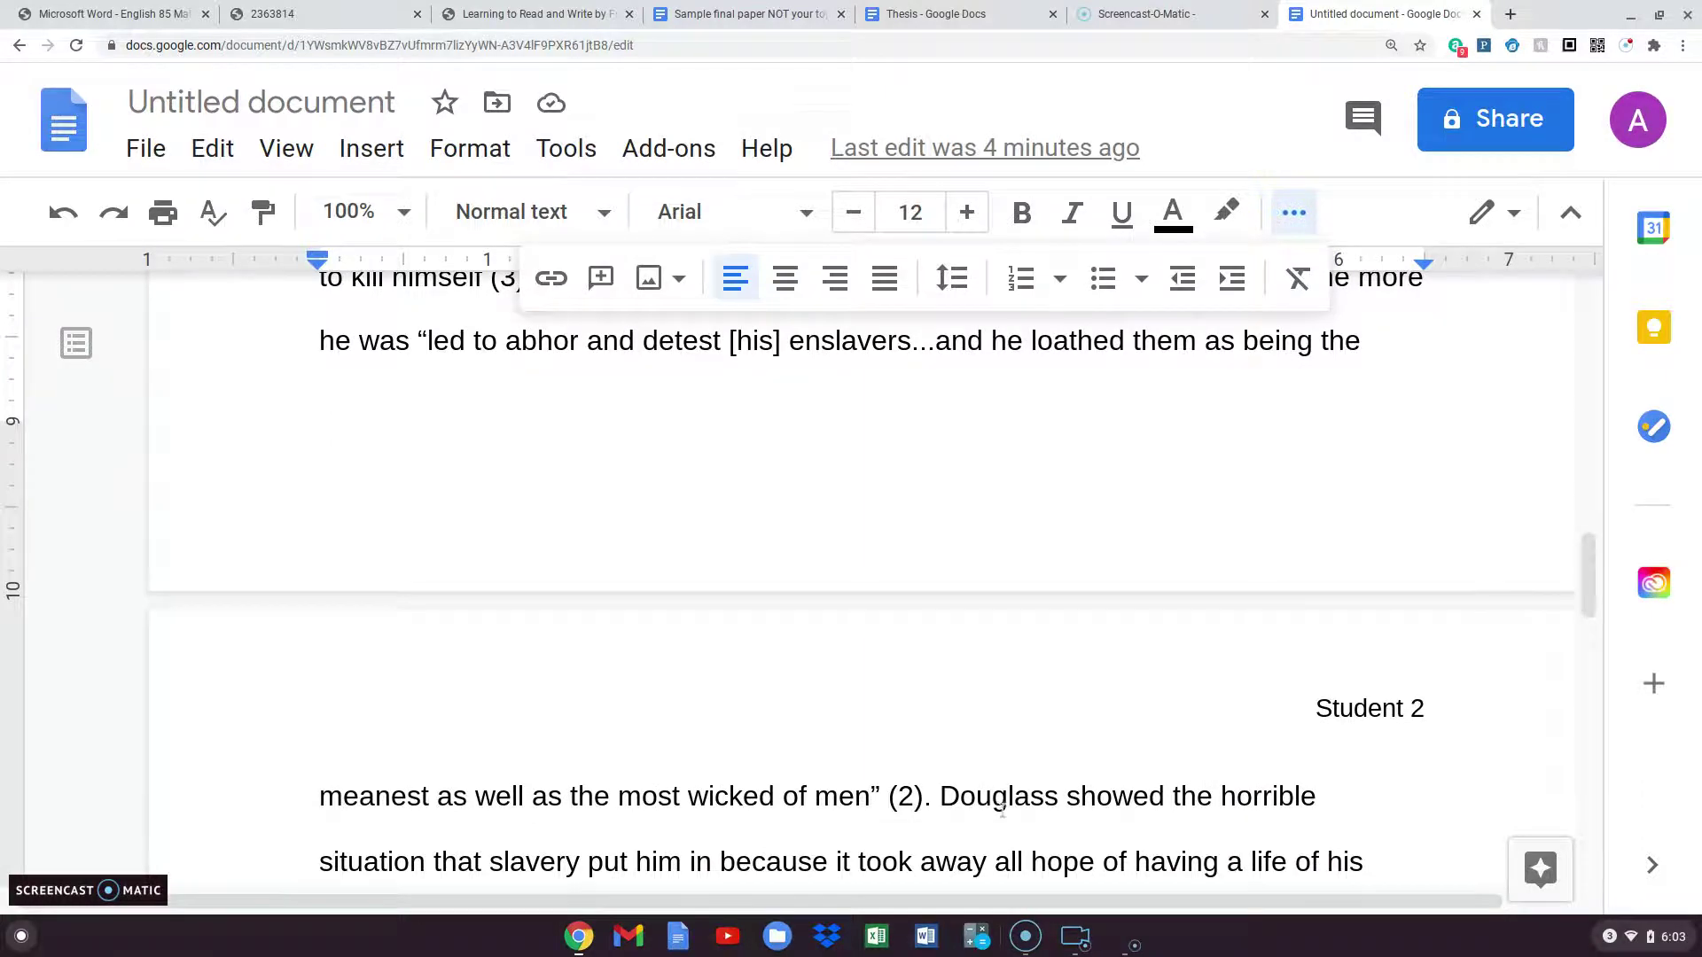
scroll(873, 803, up, 1)
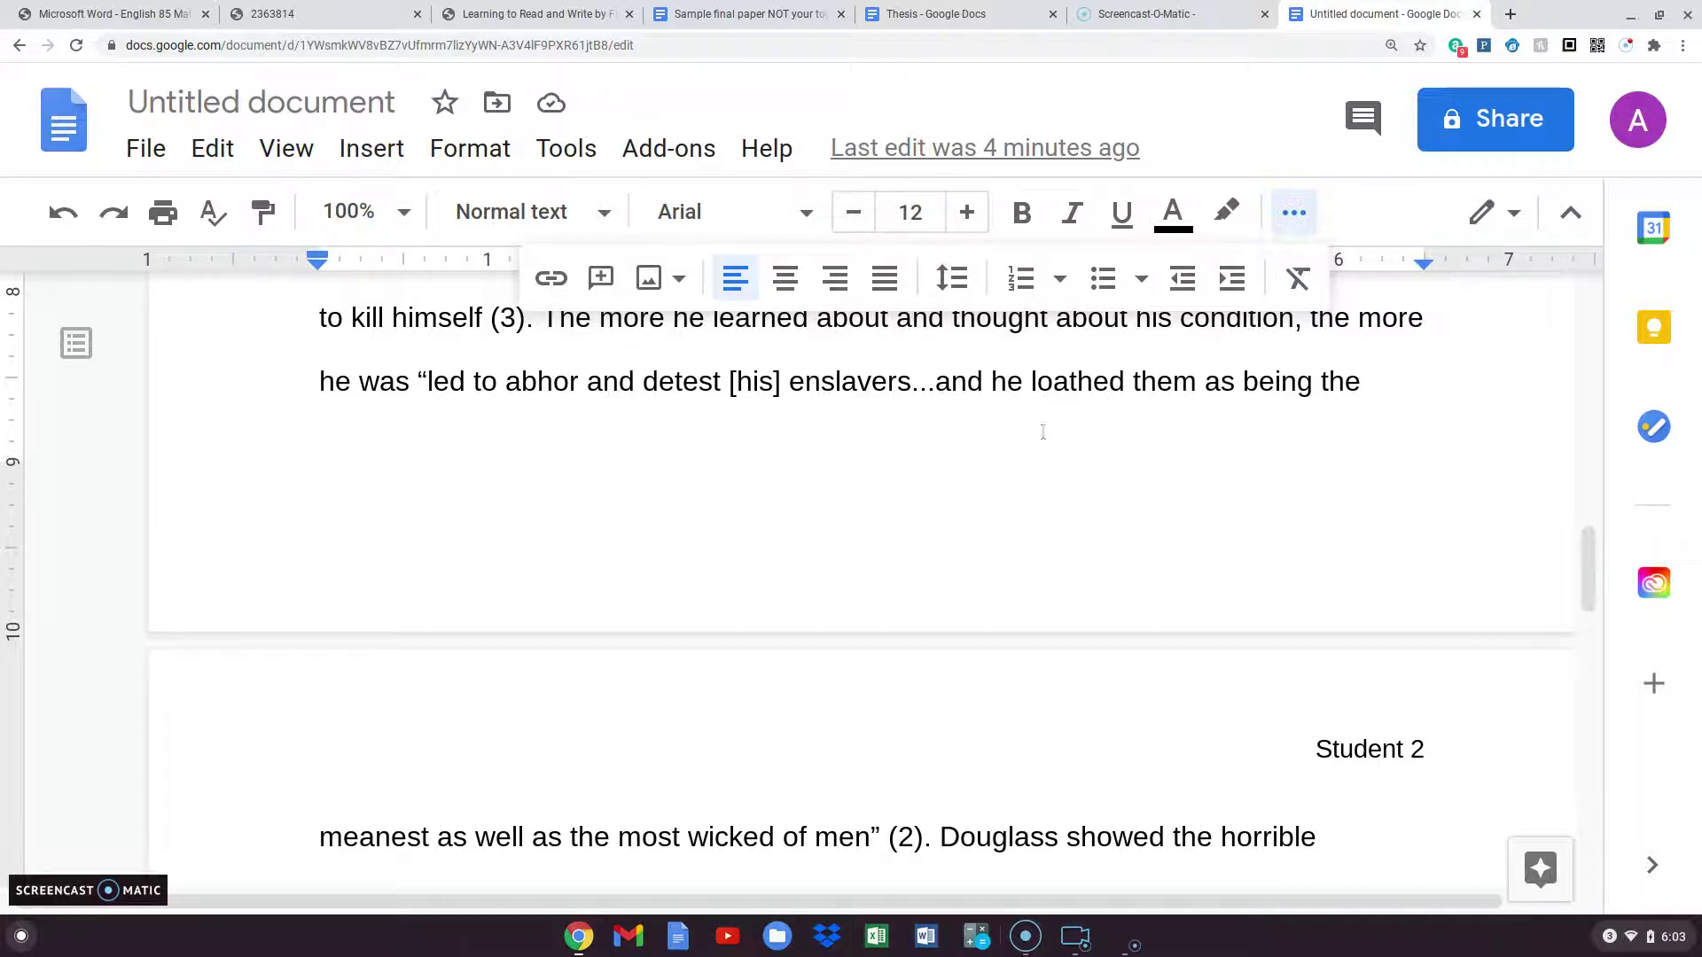
scroll(925, 536, down, 4)
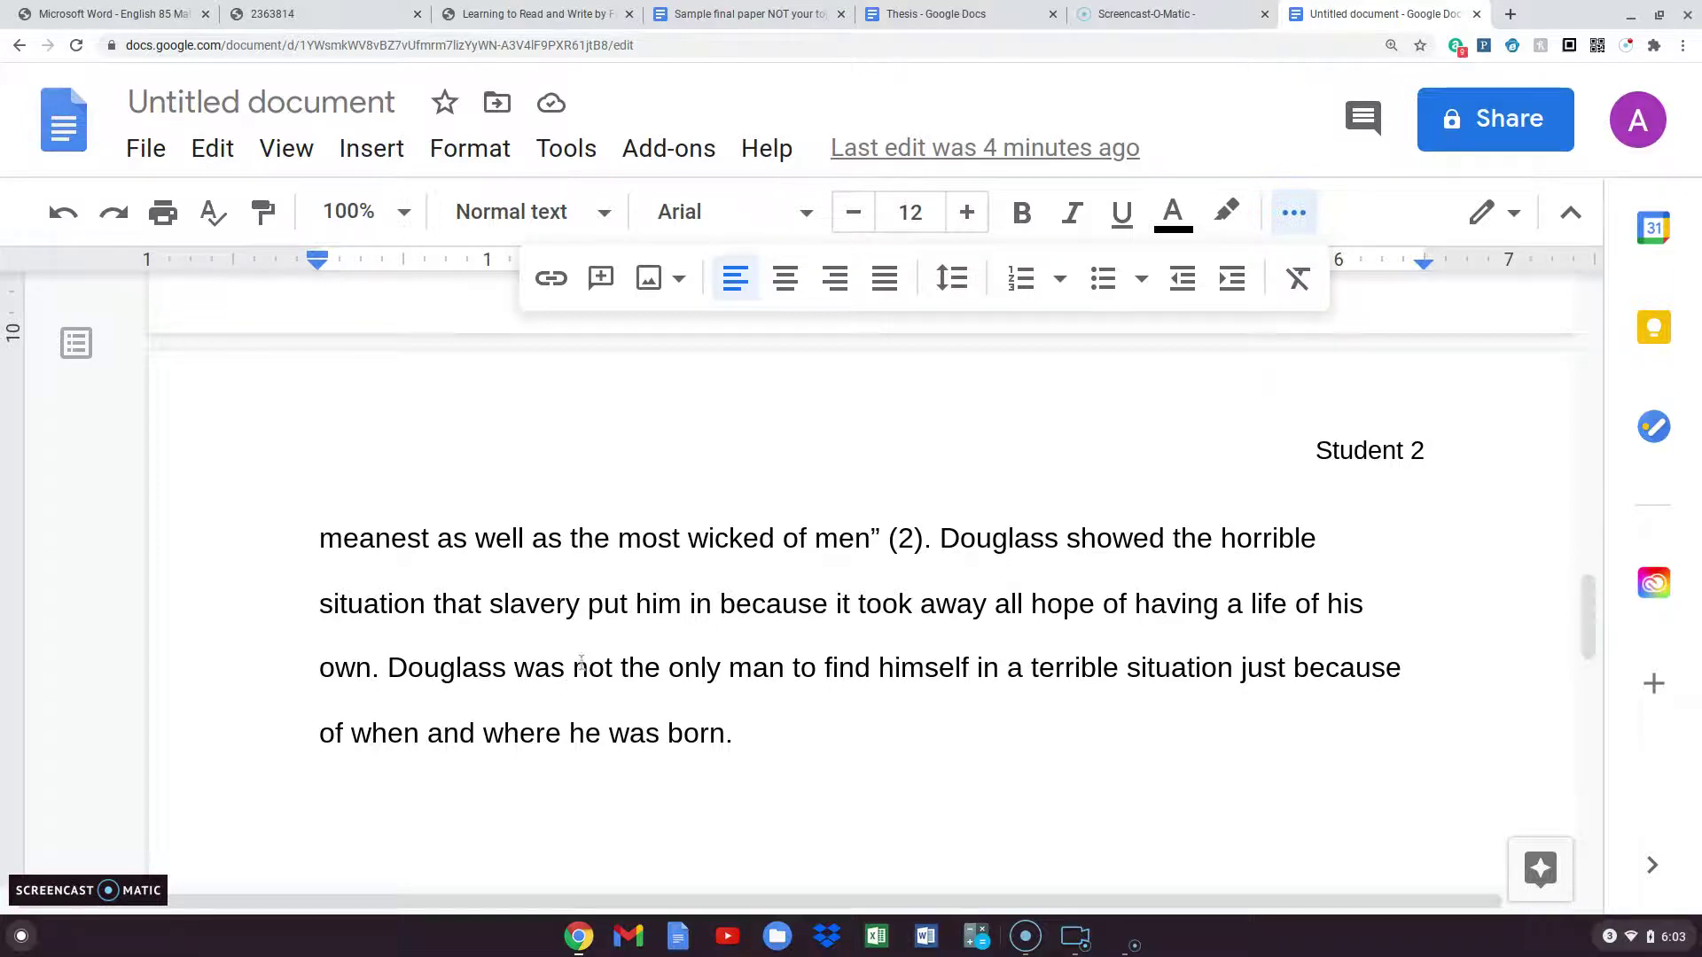
scroll(577, 663, down, 4)
scroll(577, 663, up, 2)
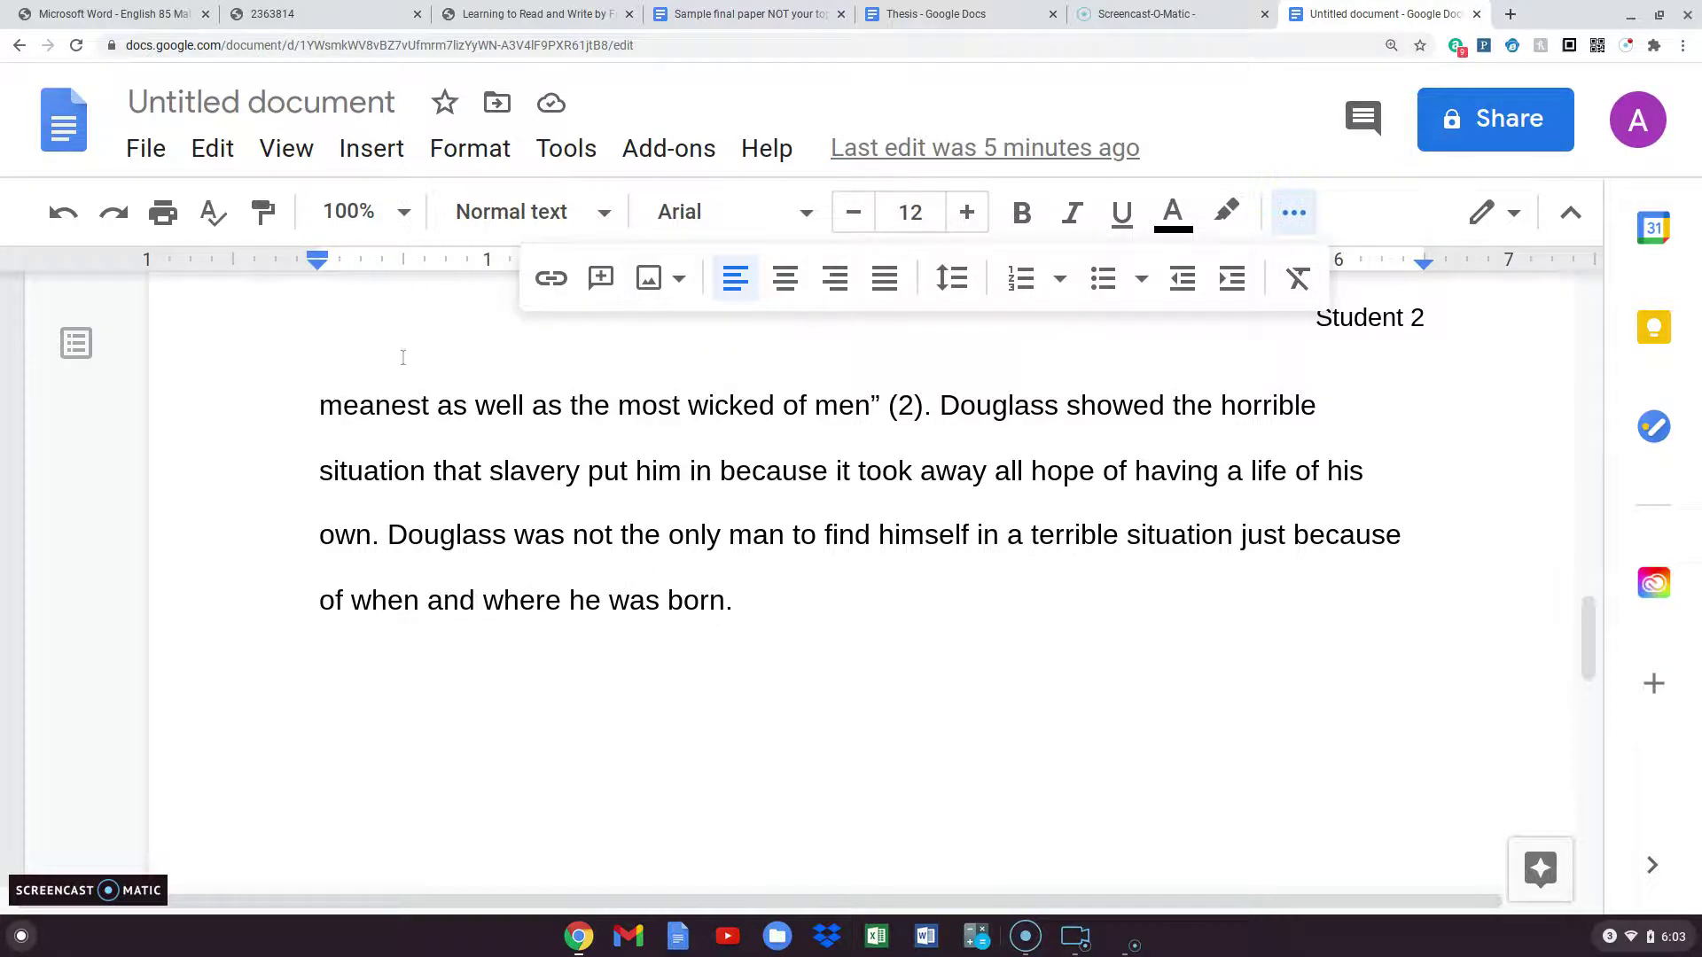
- Copy the second topic sentence, about Malcolm X, from the Thesis document and paste it as a new indented paragraph after the Douglass paragraph
click(943, 15)
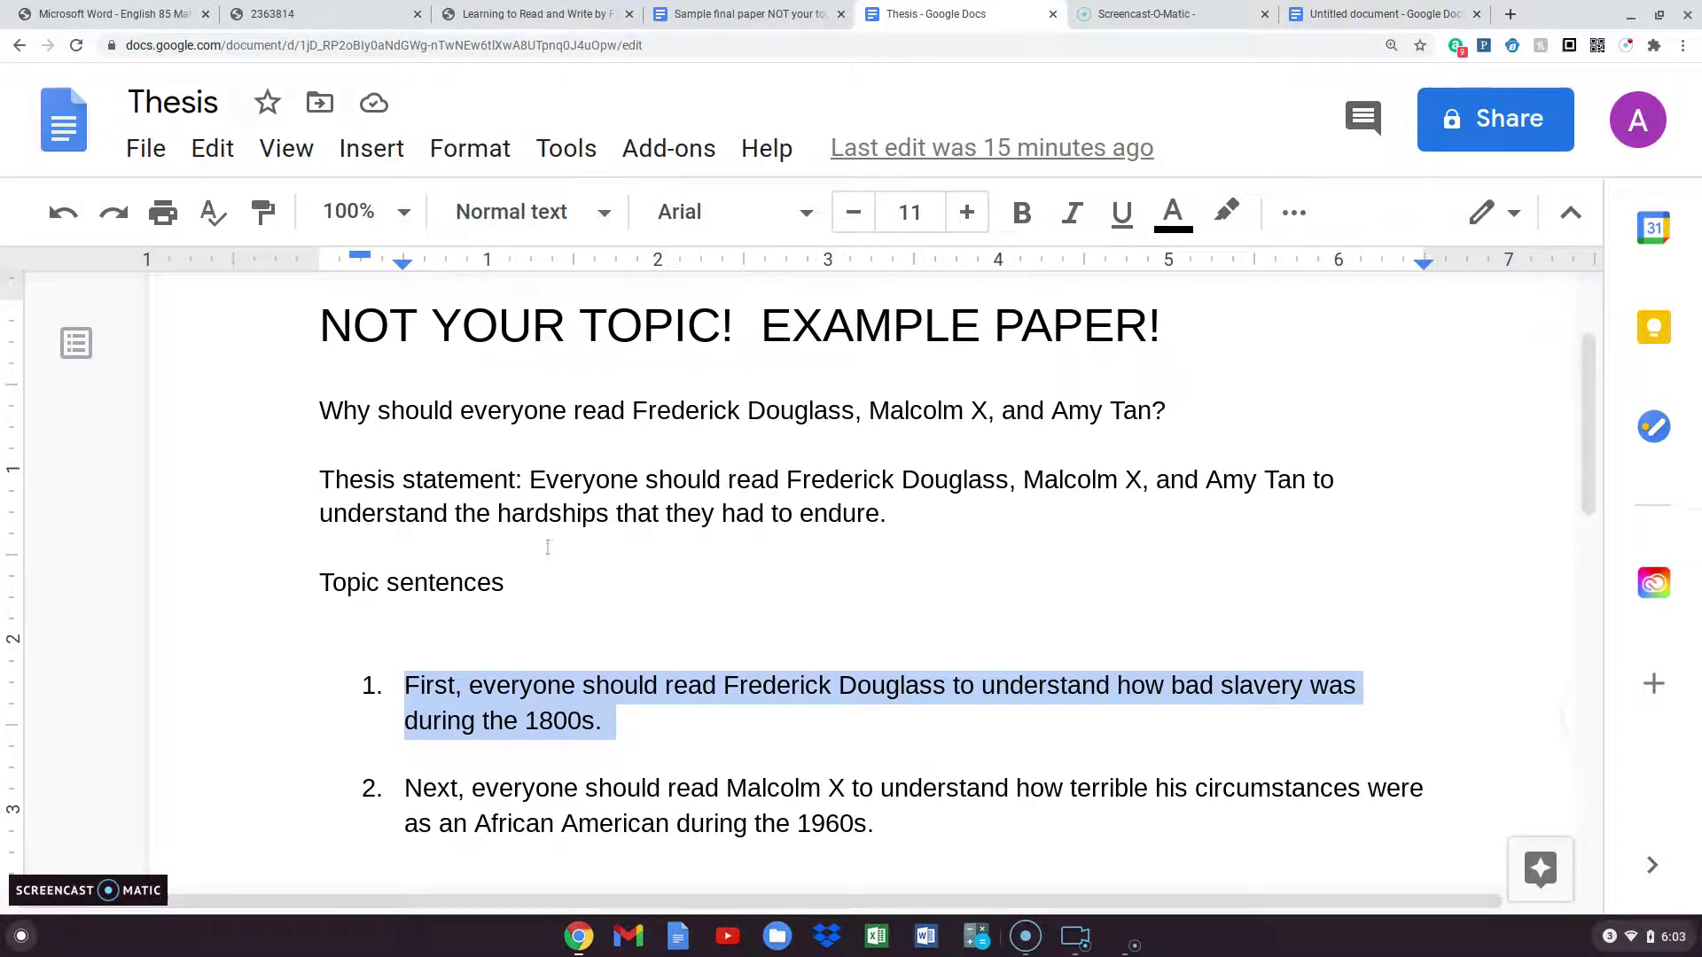
drag(407, 666, 910, 702)
key(ctrl+c)
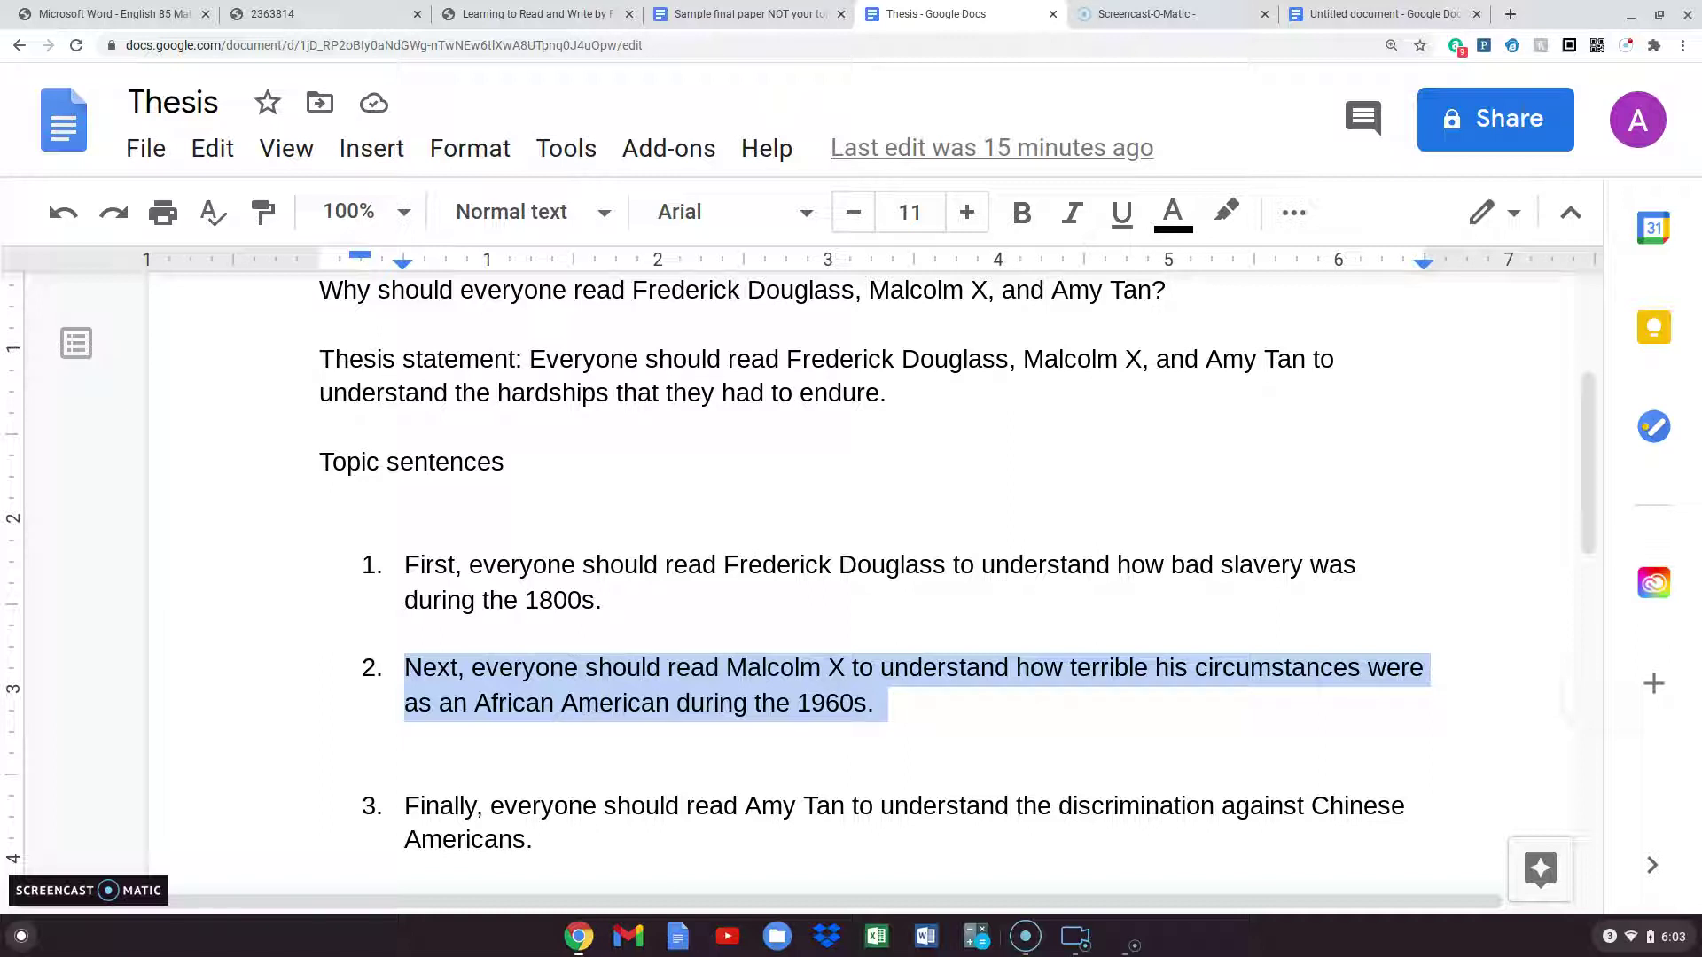
click(1315, 15)
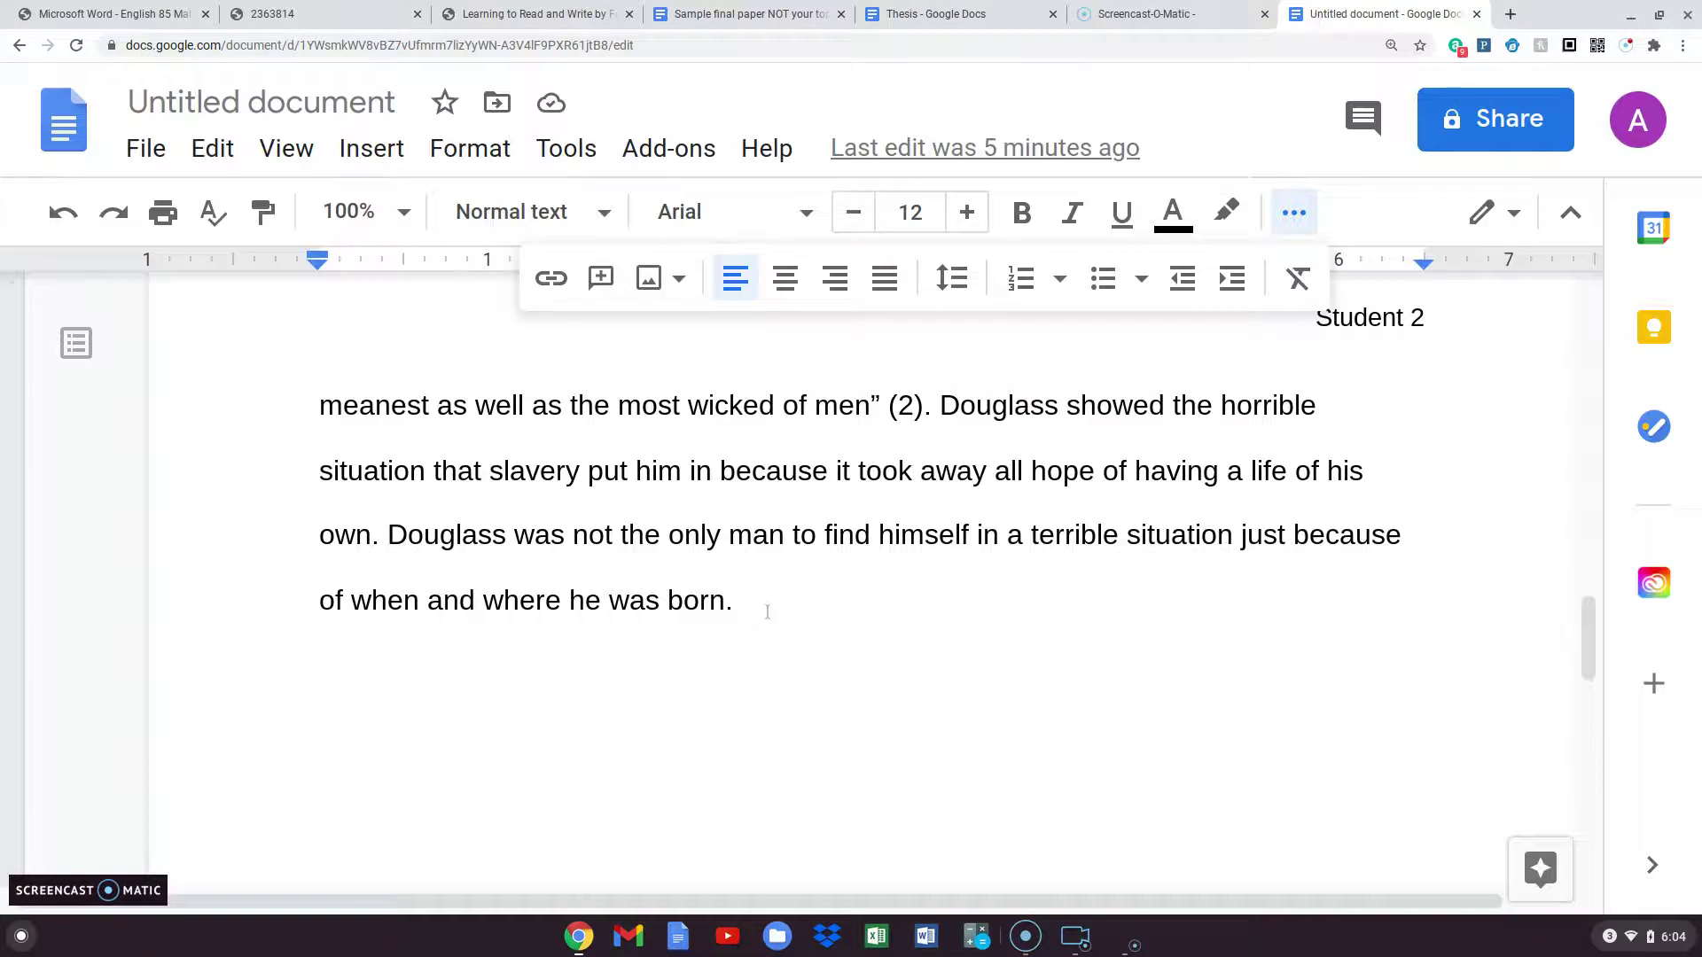
double_click(768, 610)
key(Return)
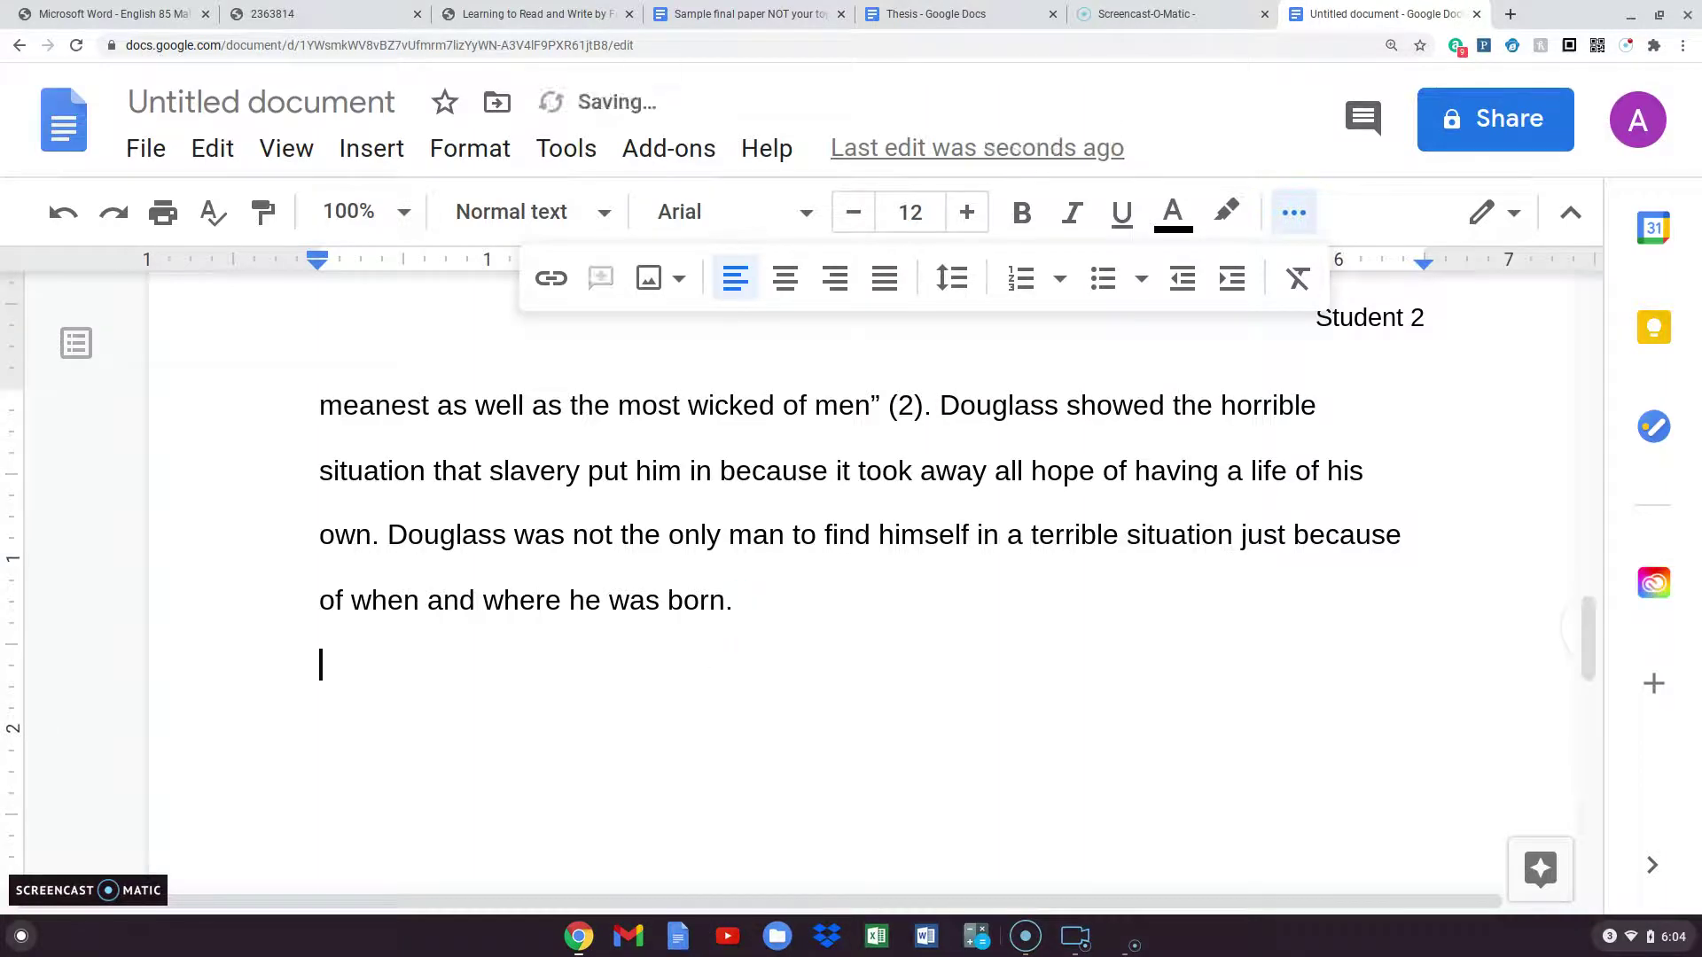
key(Tab)
key(ctrl+v)
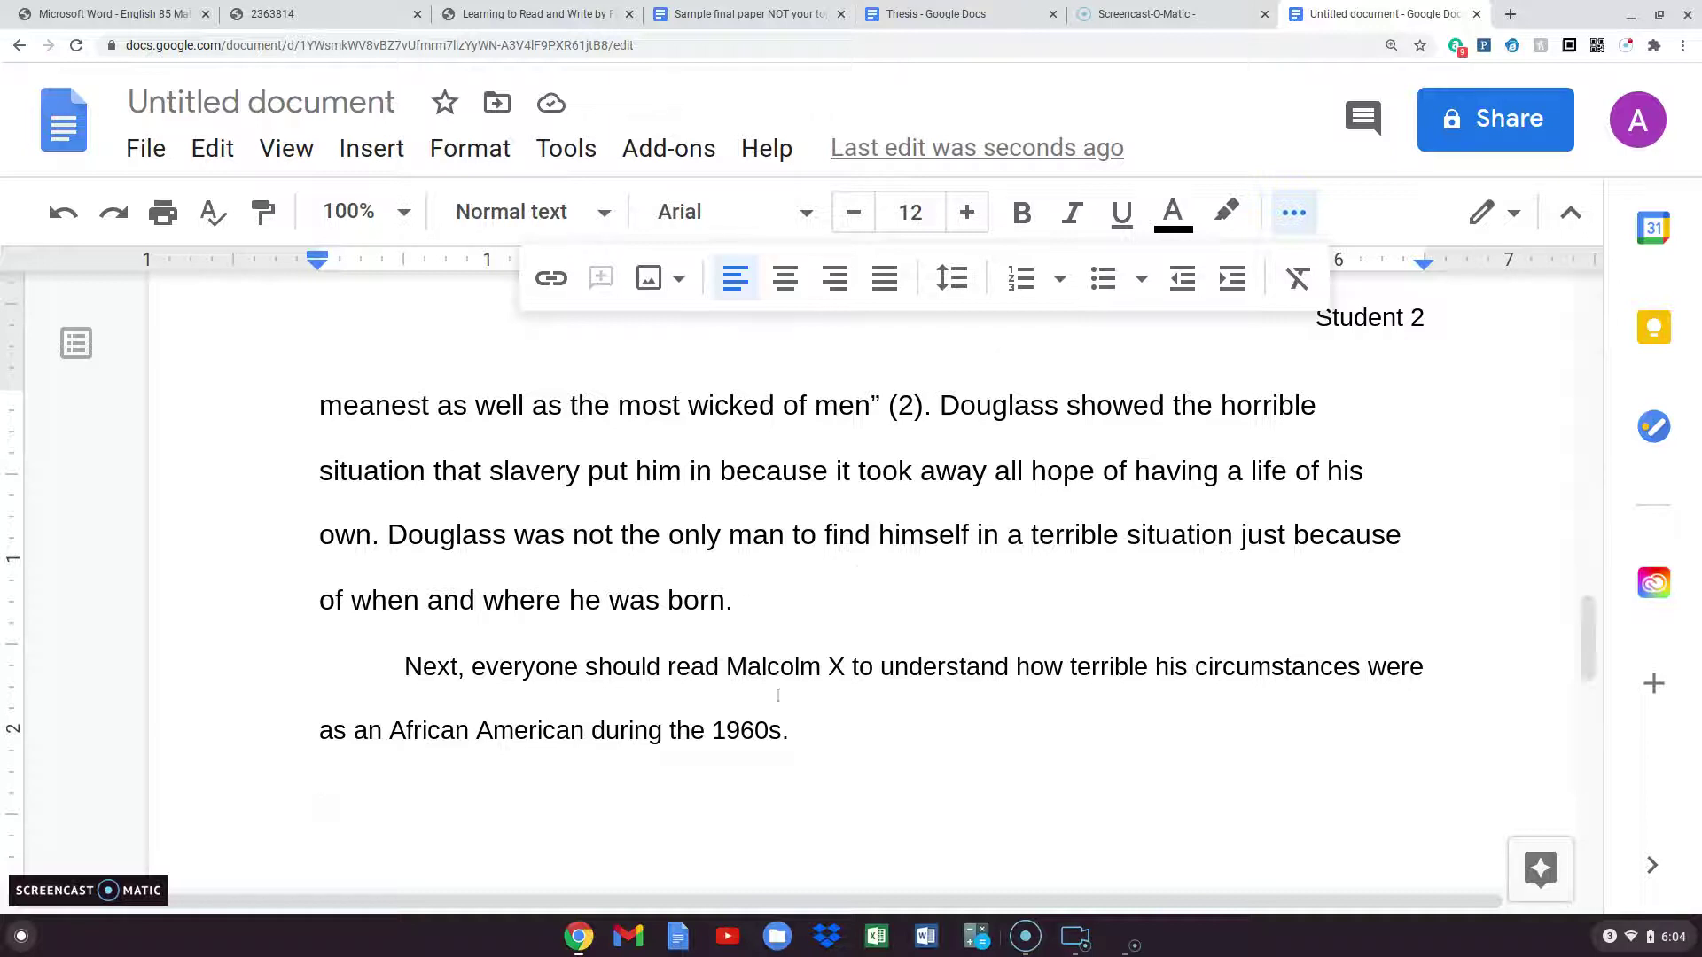
- Copy the sample paper's text from "Because Malcolm X was" to "Amy Tan." and paste it after the untitled document's Malcolm X topic sentence
click(808, 729)
click(770, 15)
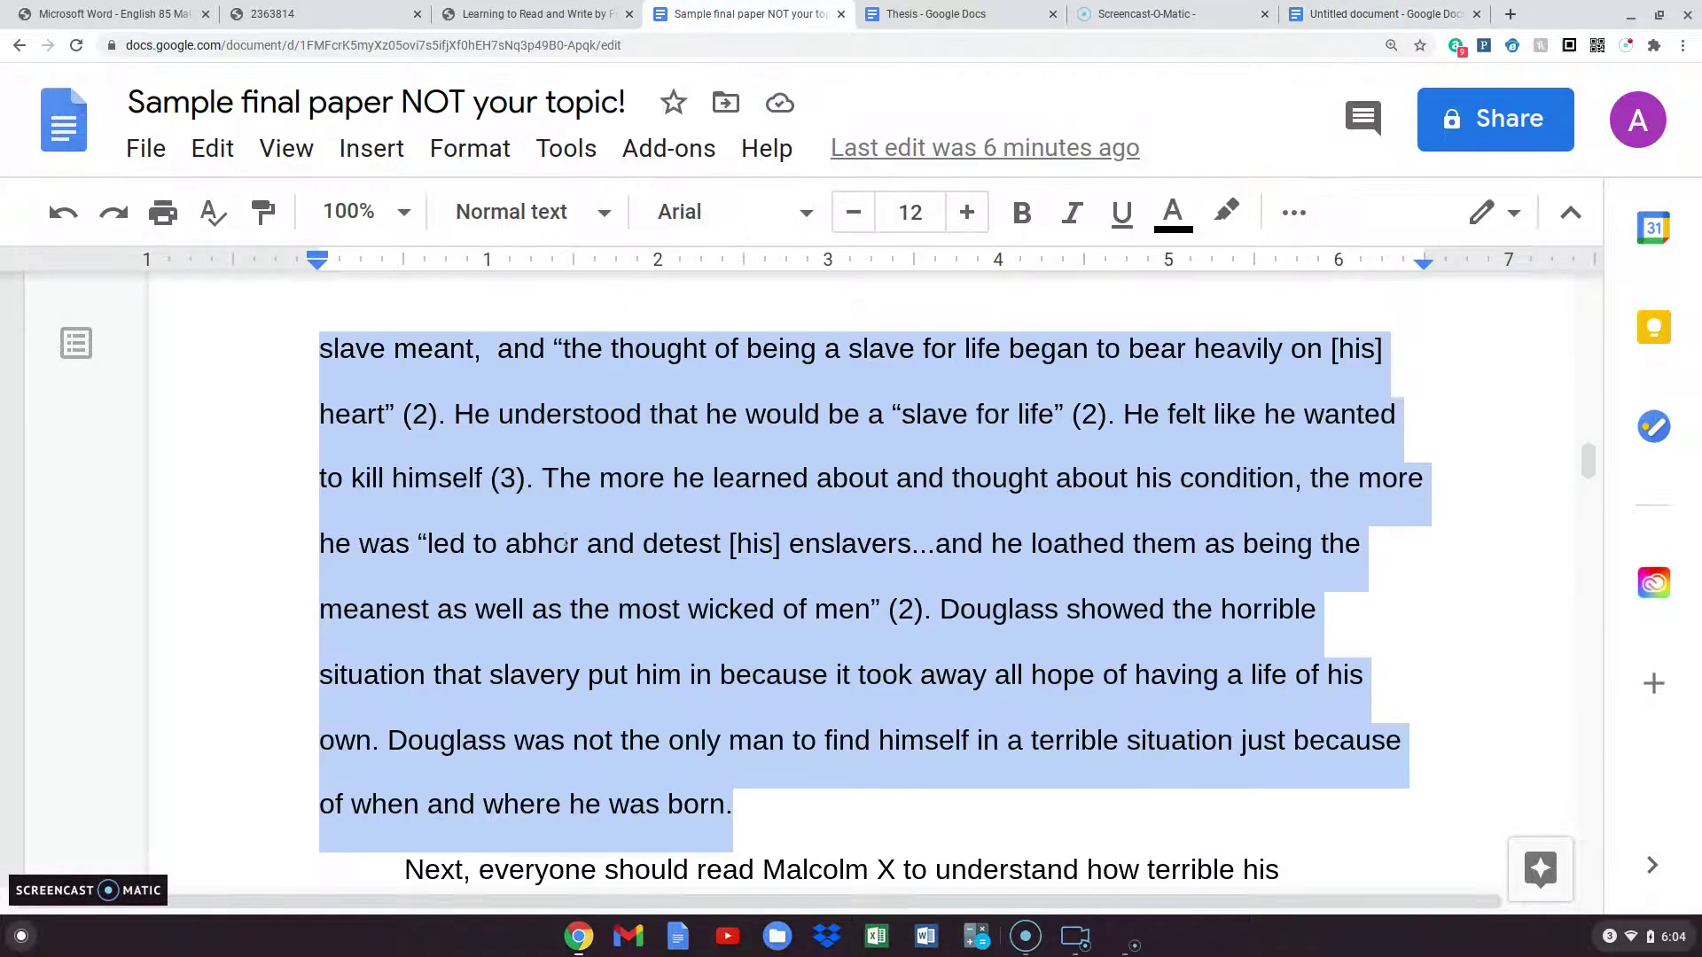
click(577, 518)
scroll(576, 518, down, 4)
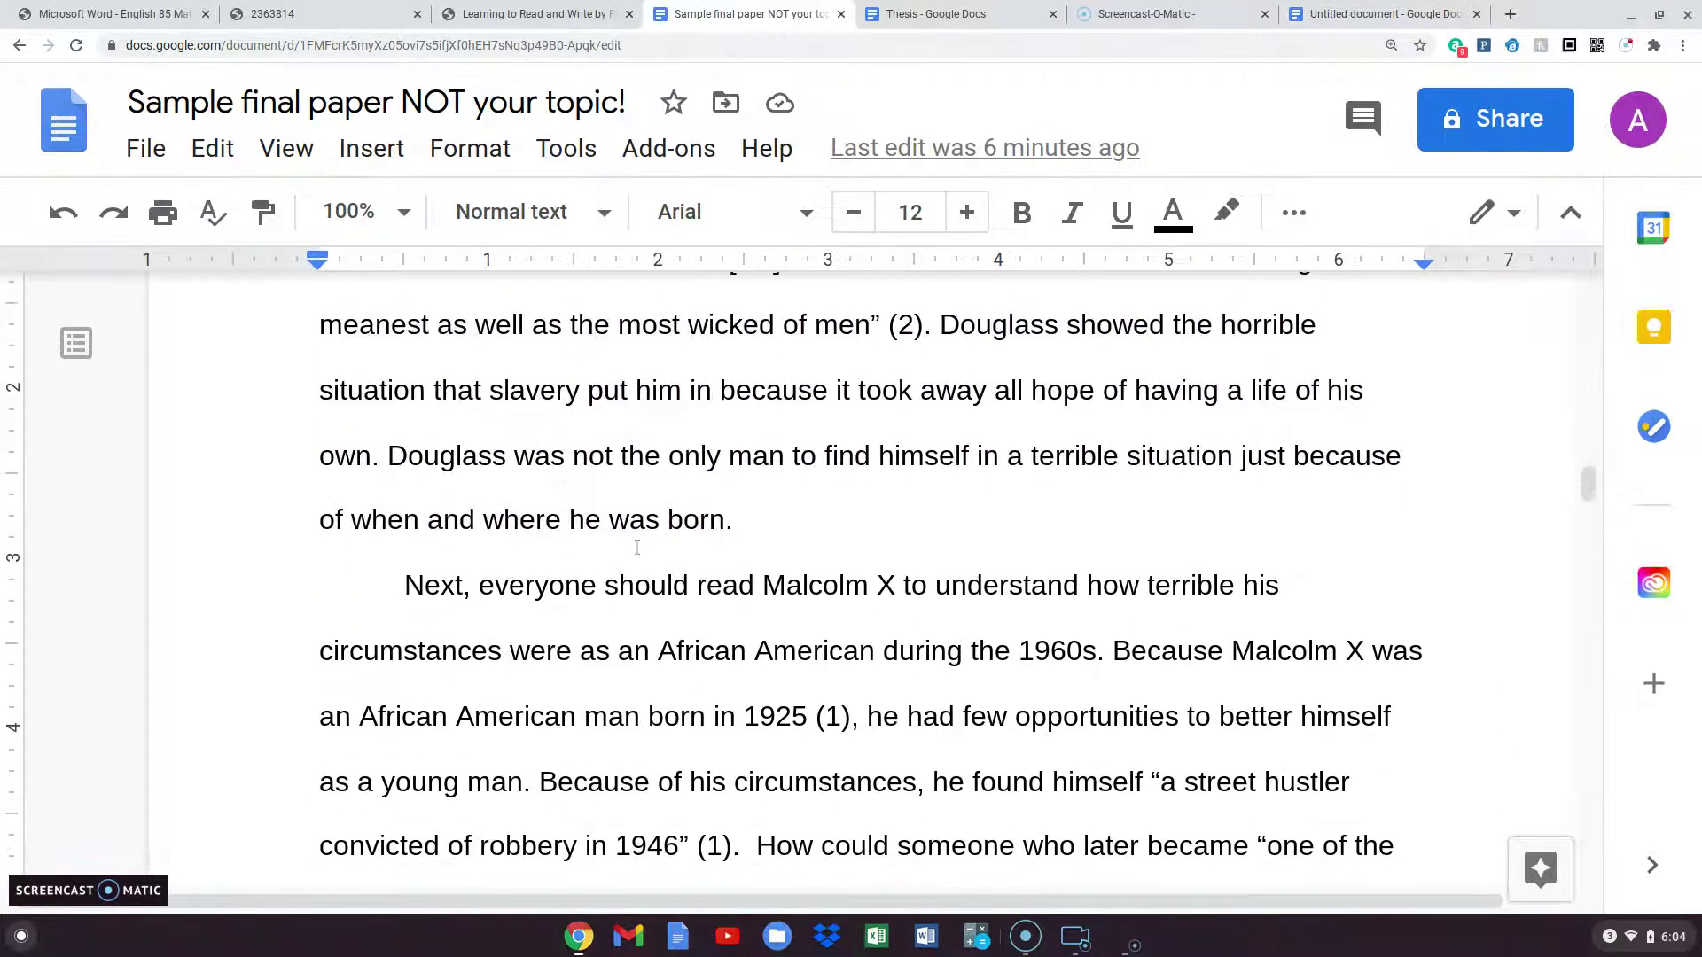
drag(1112, 610, 1153, 711)
scroll(1153, 711, down, 5)
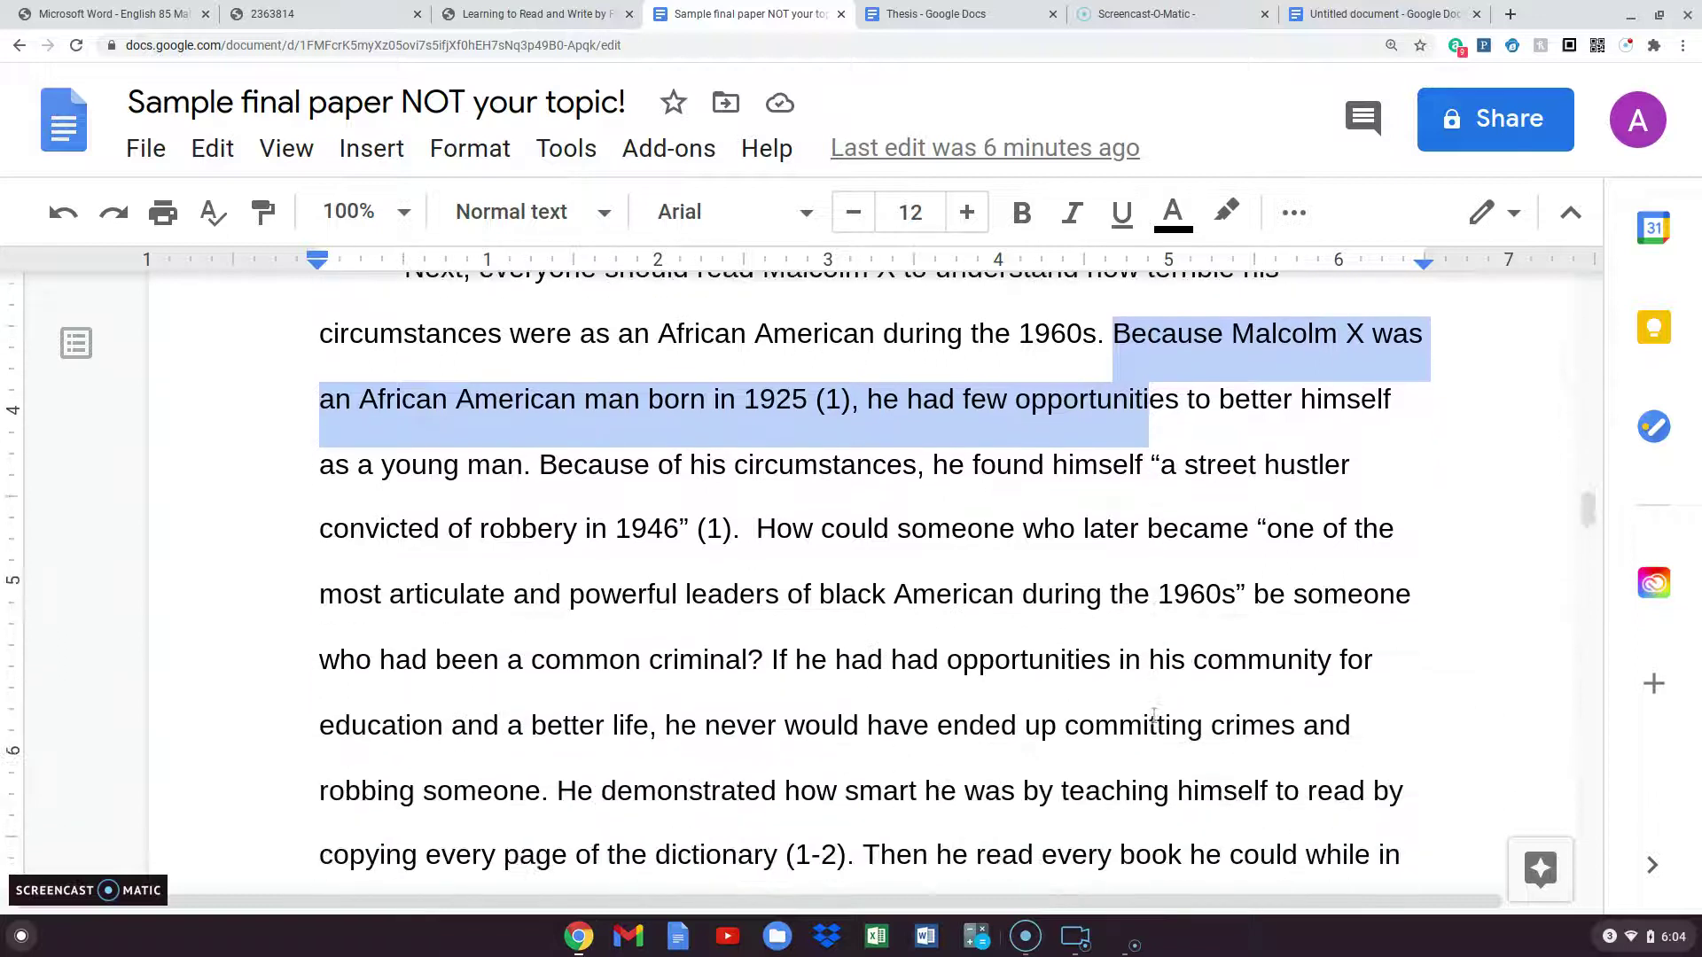
drag(1153, 716, 1157, 702)
scroll(1154, 715, down, 2)
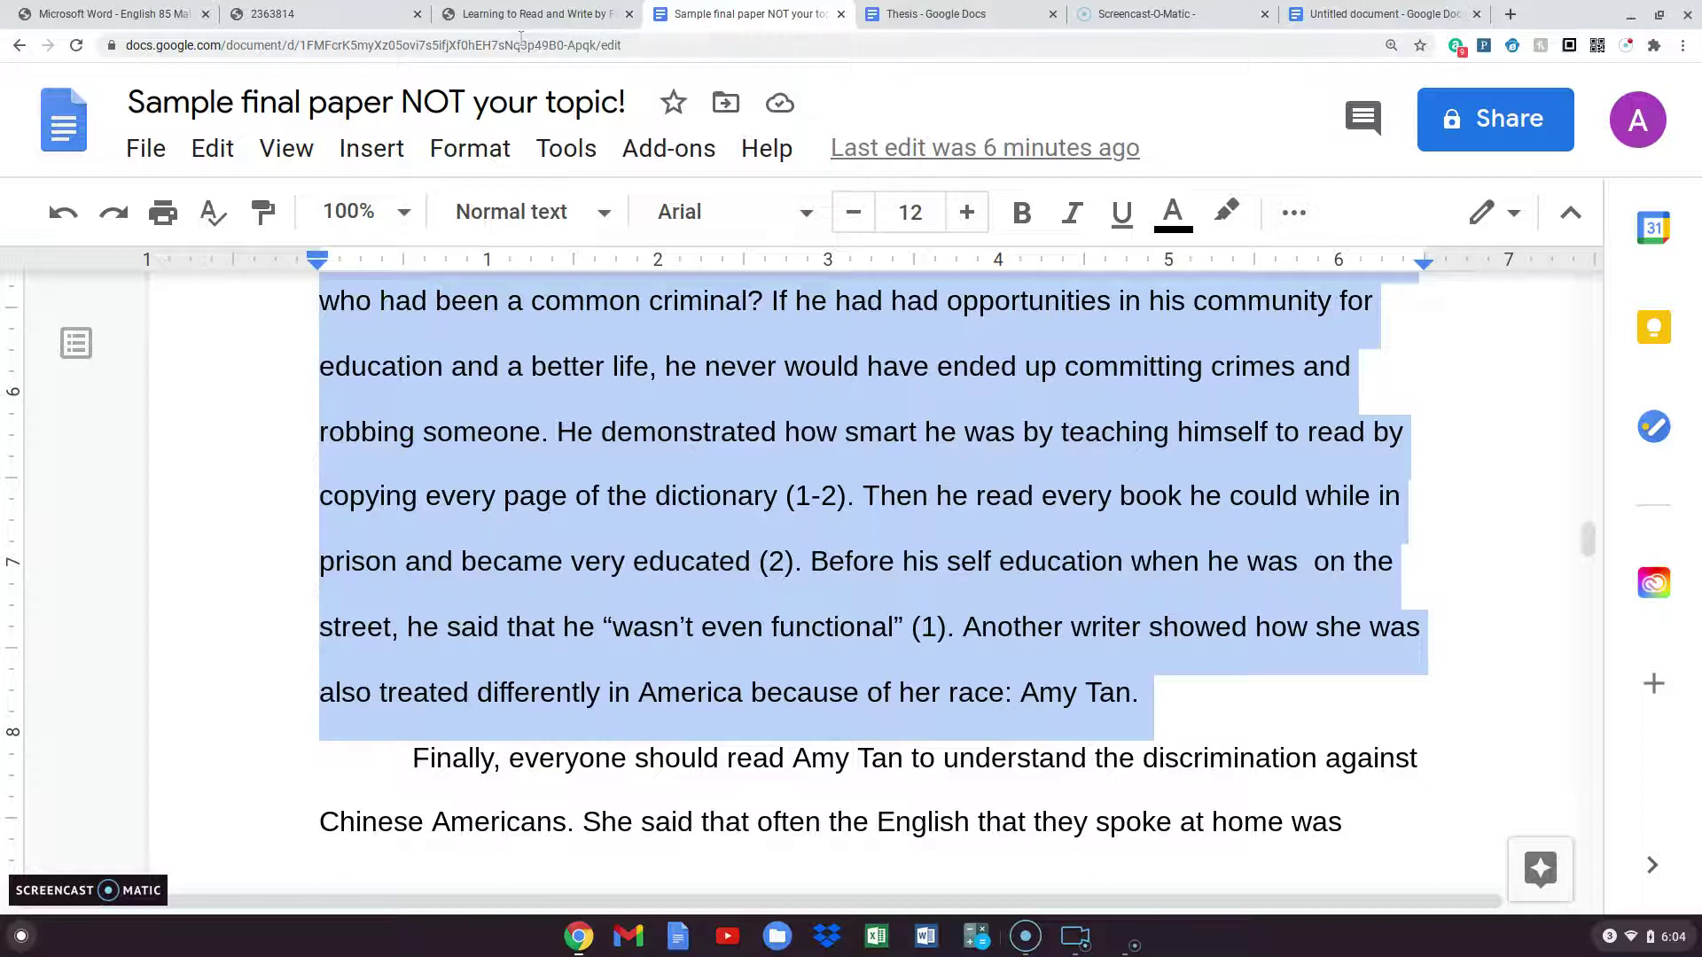
click(1338, 16)
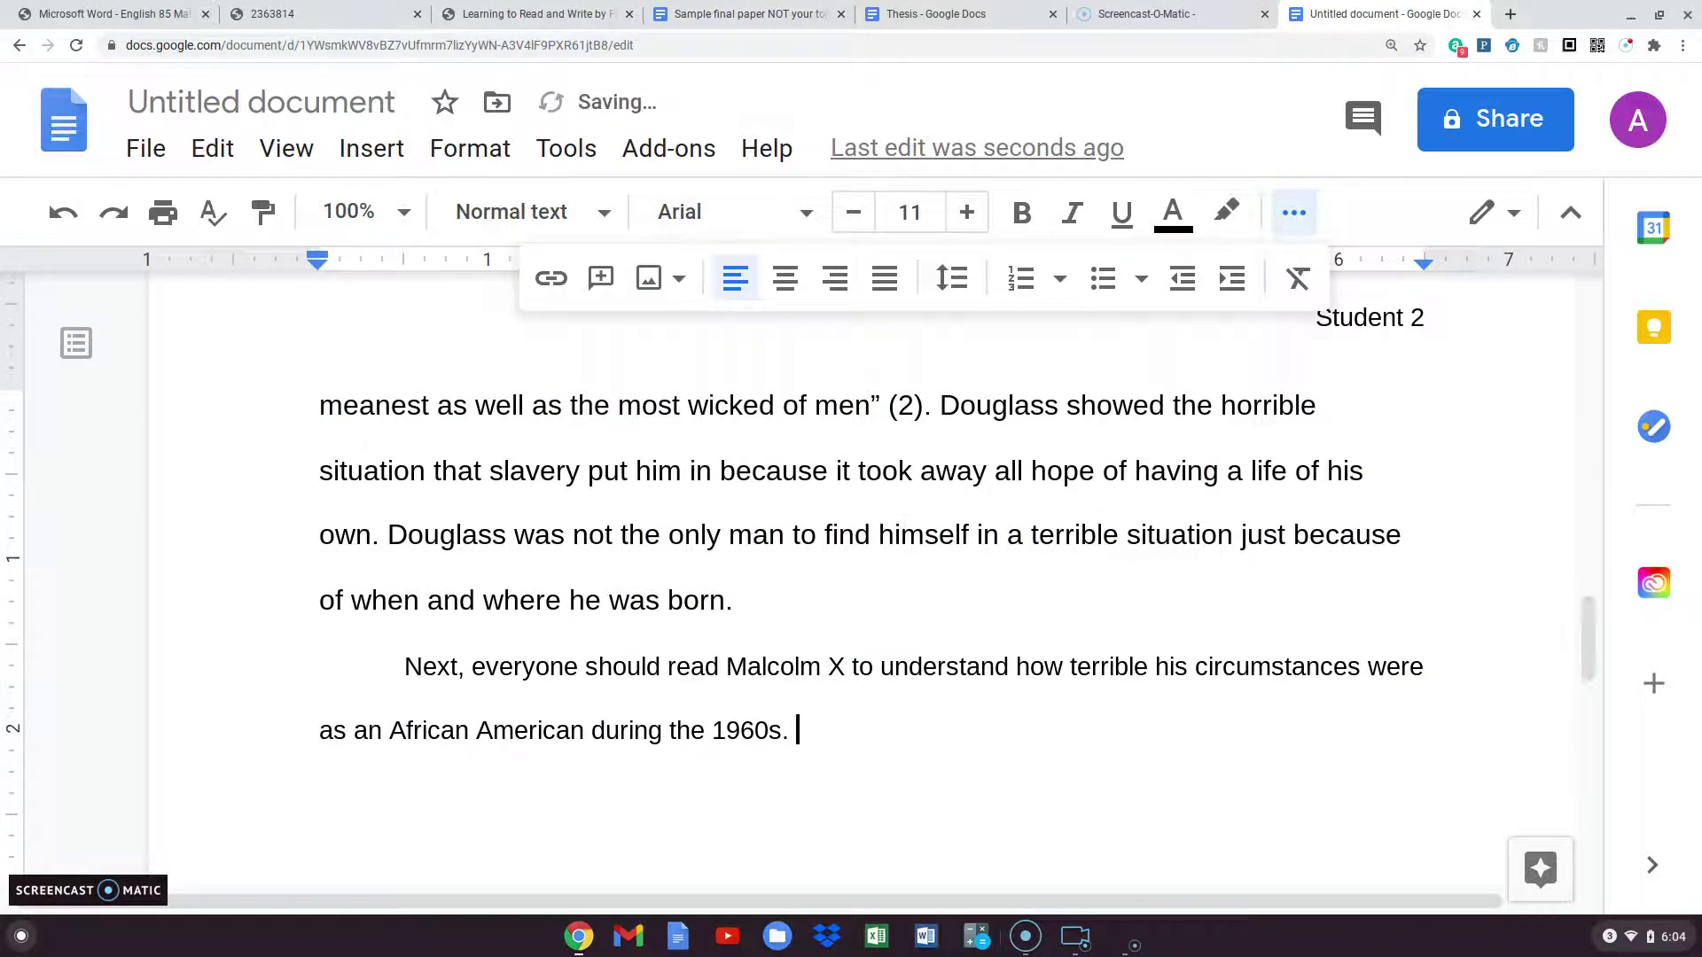
key(ctrl+v)
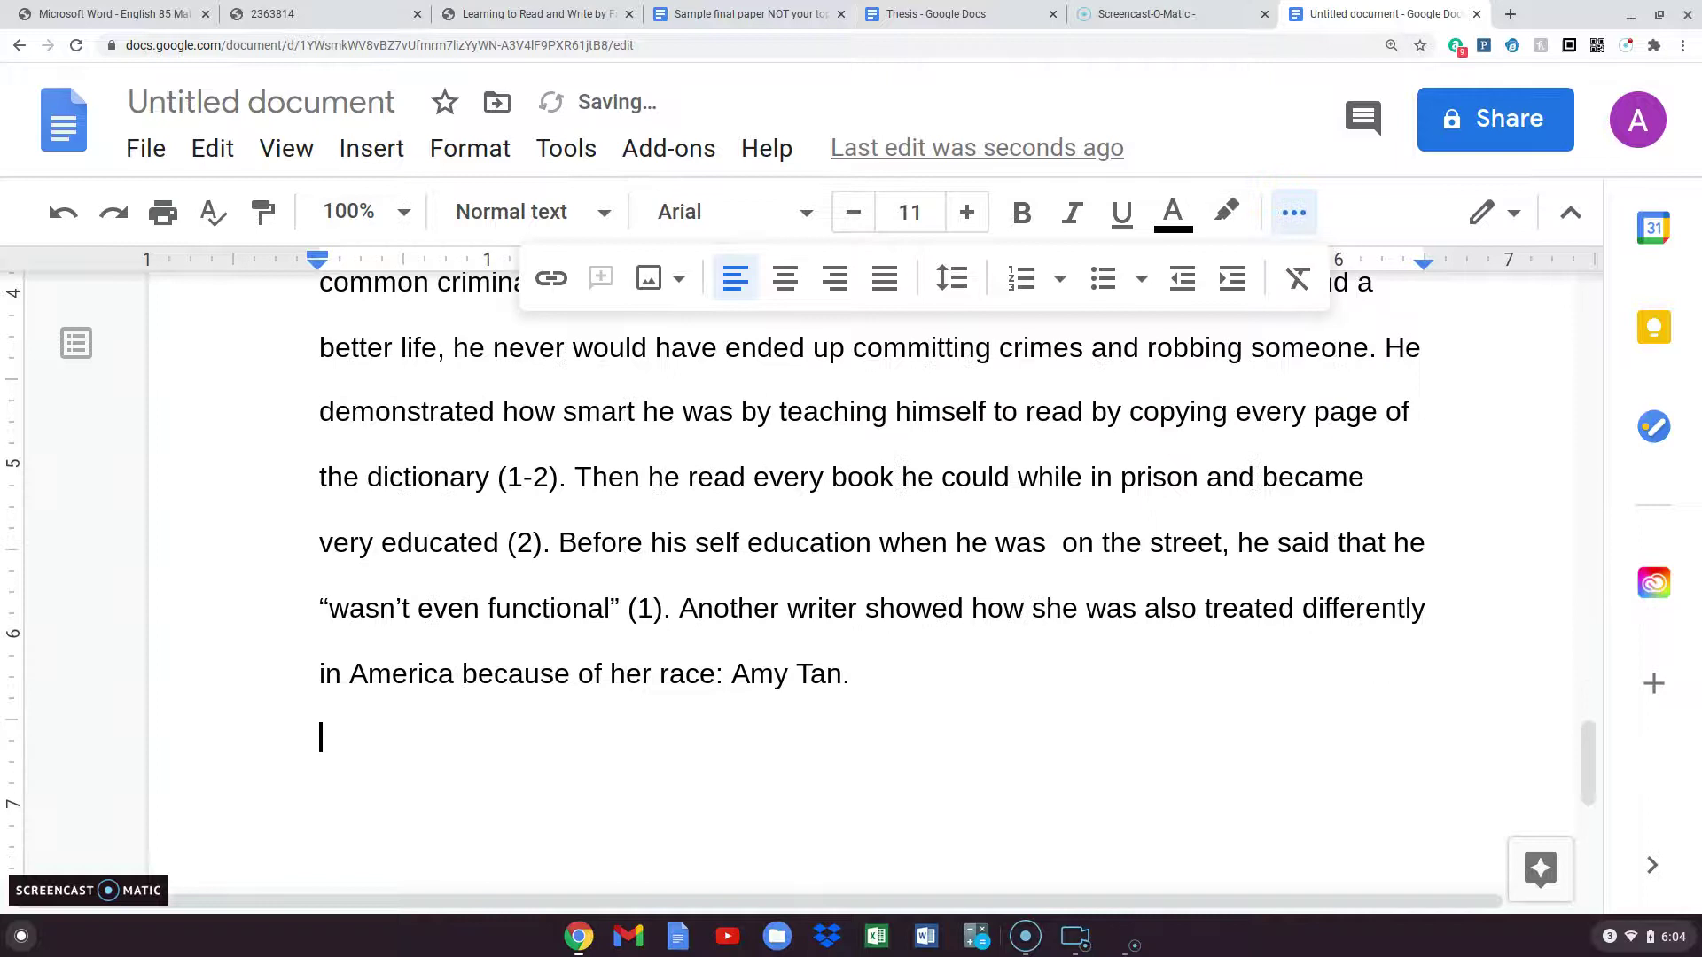
- Locate the author's birth details in the introductory paragraph of the Malcolm X reading
scroll(797, 612, up, 5)
scroll(795, 611, up, 3)
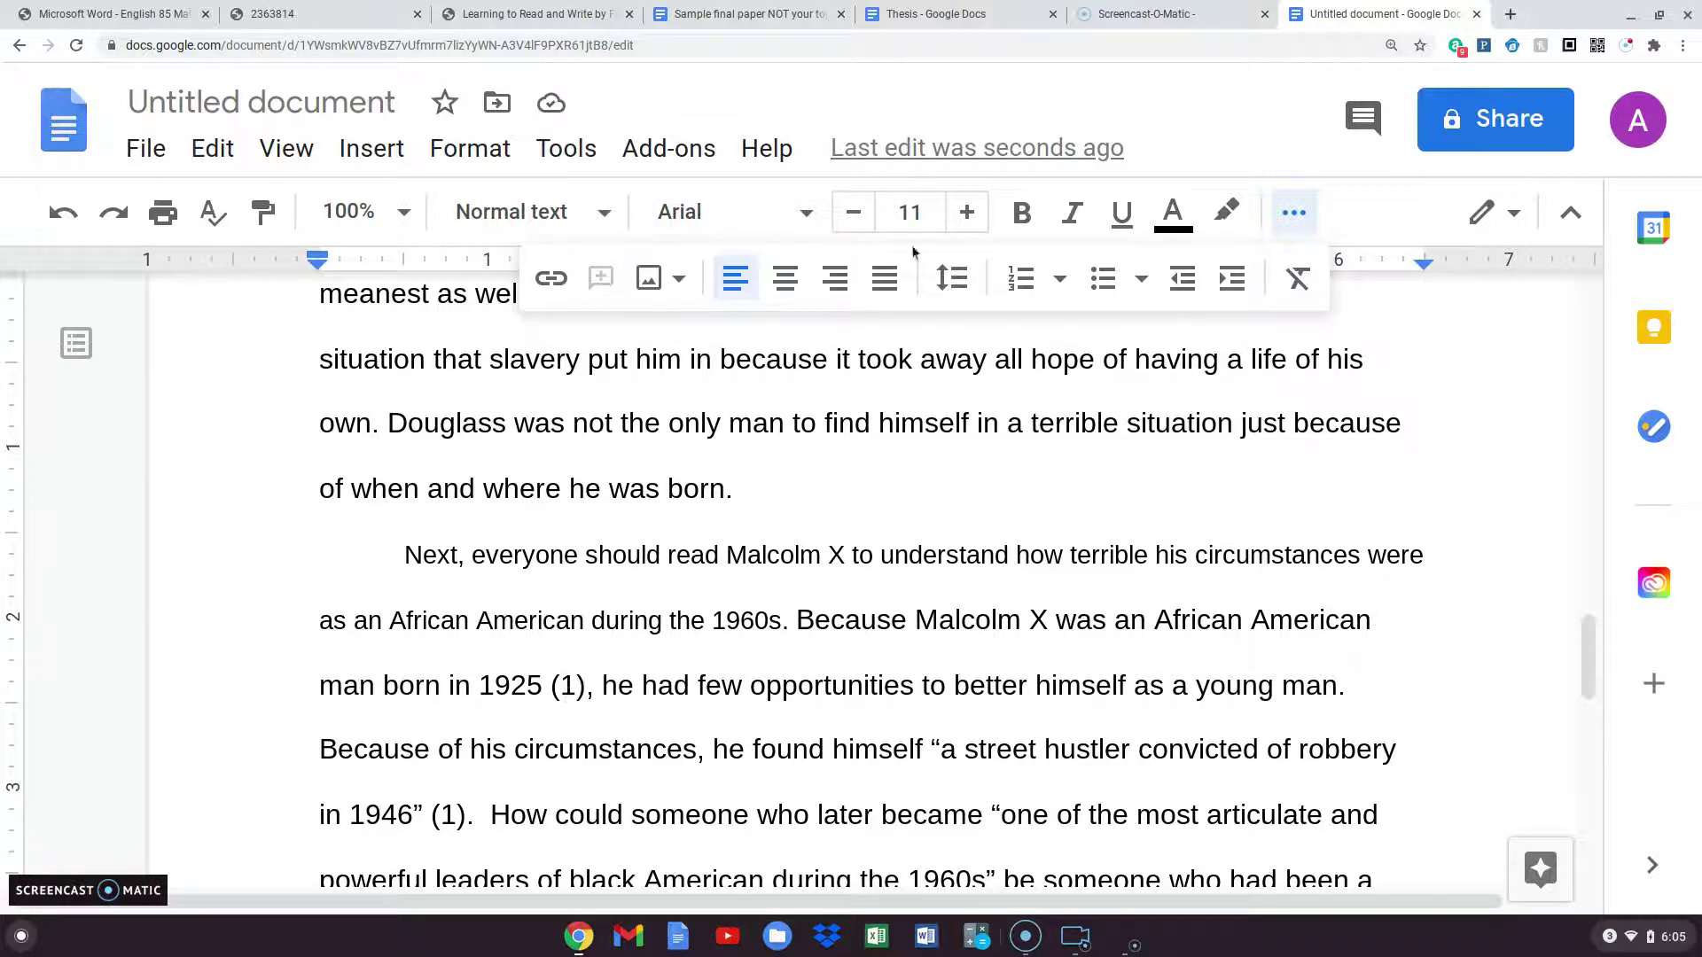
click(511, 16)
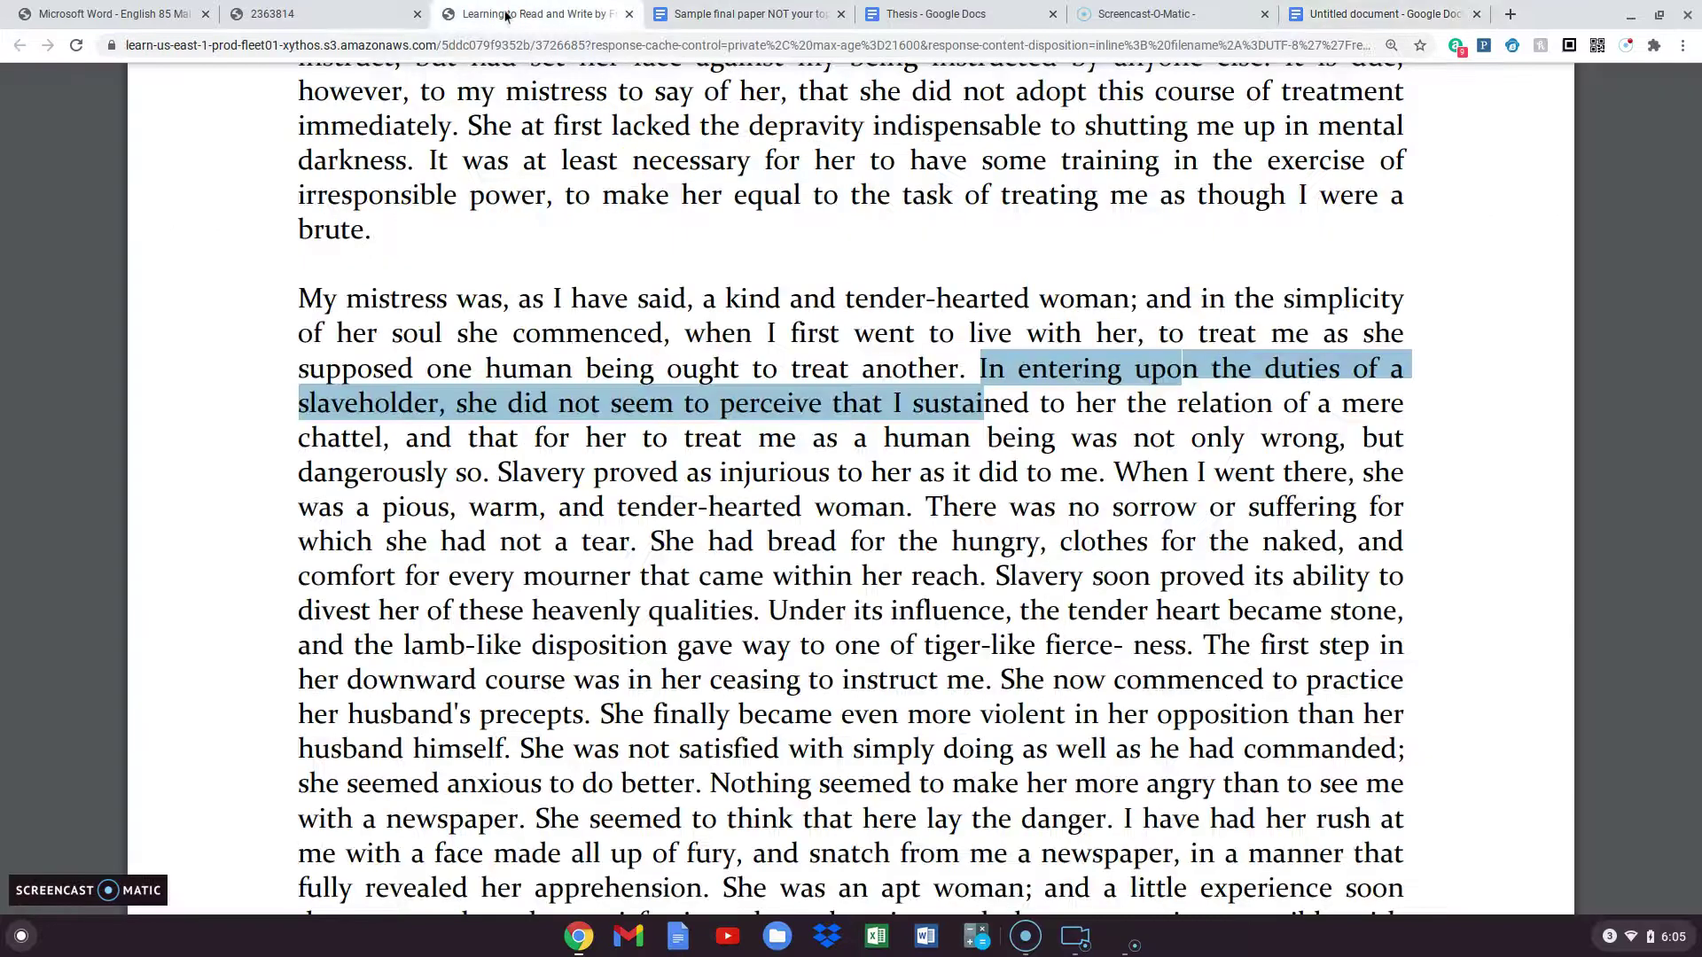
click(343, 15)
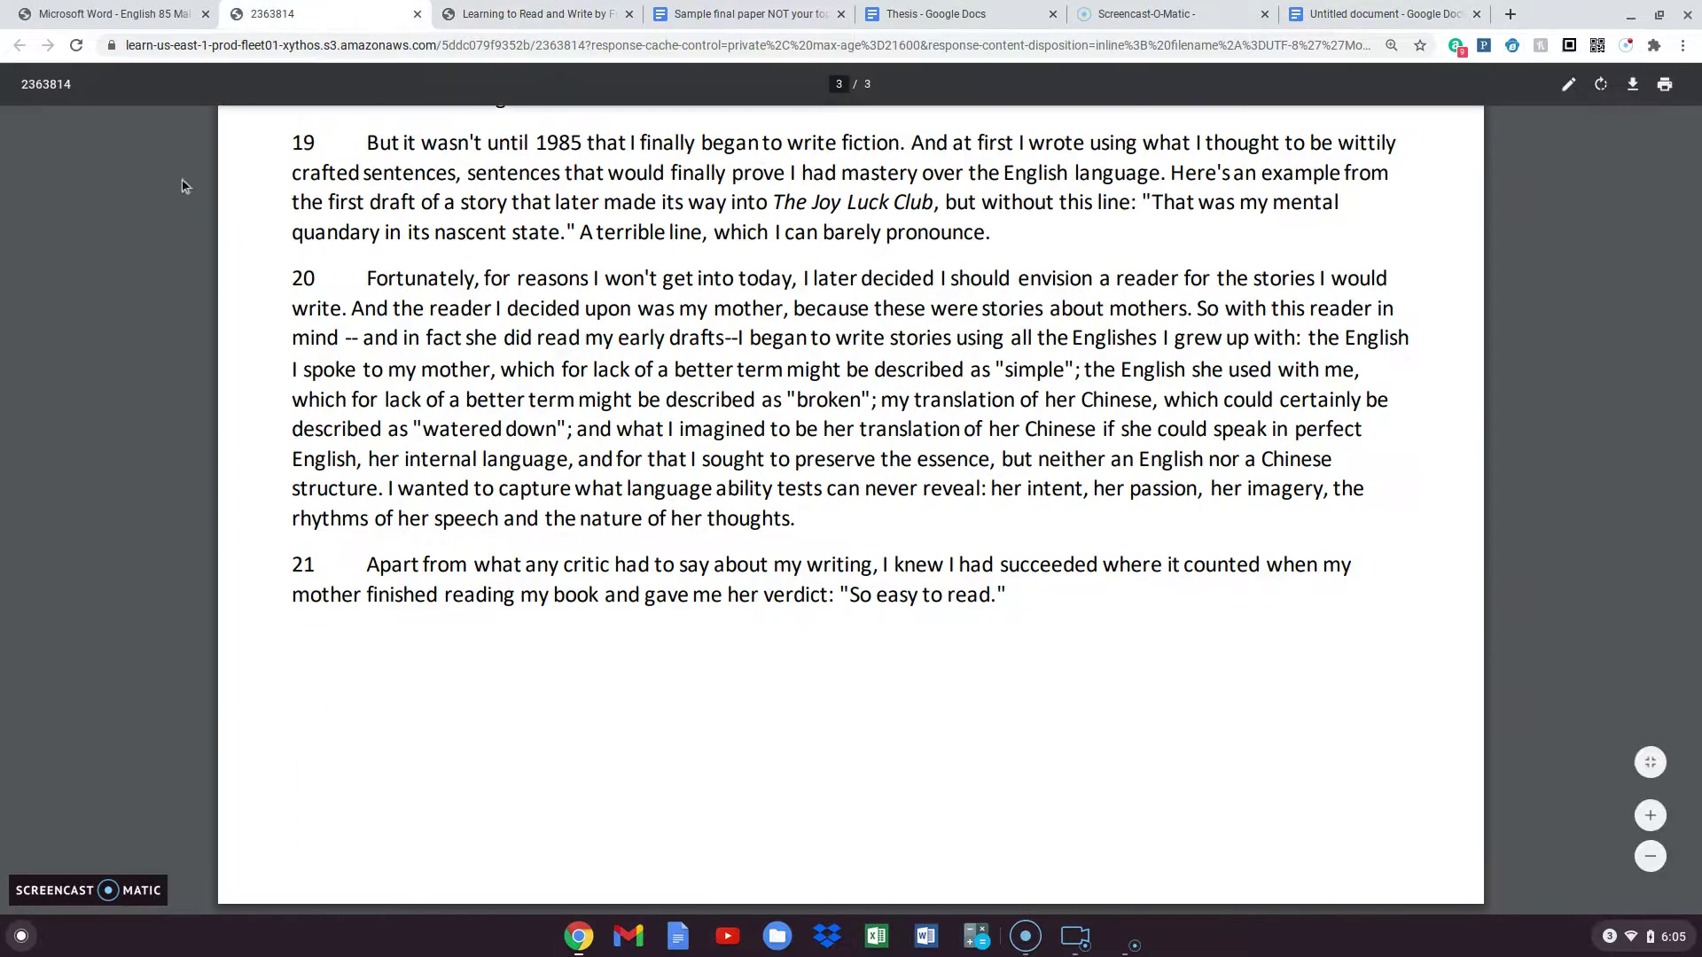
click(102, 14)
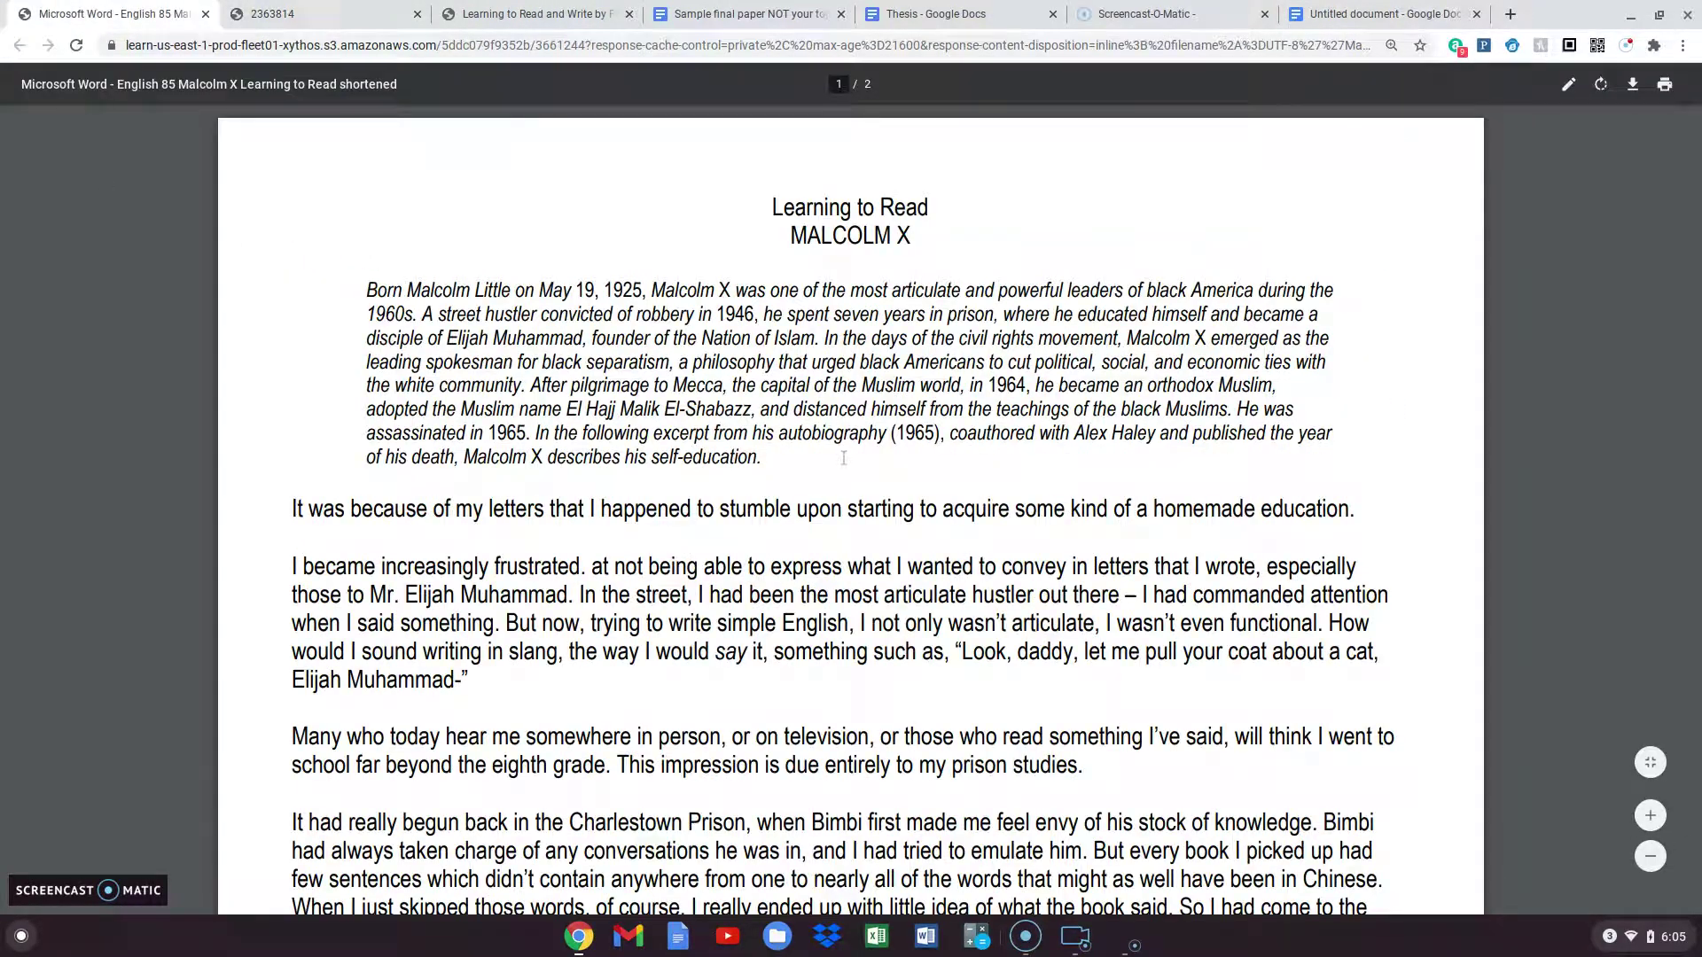
drag(368, 279, 646, 290)
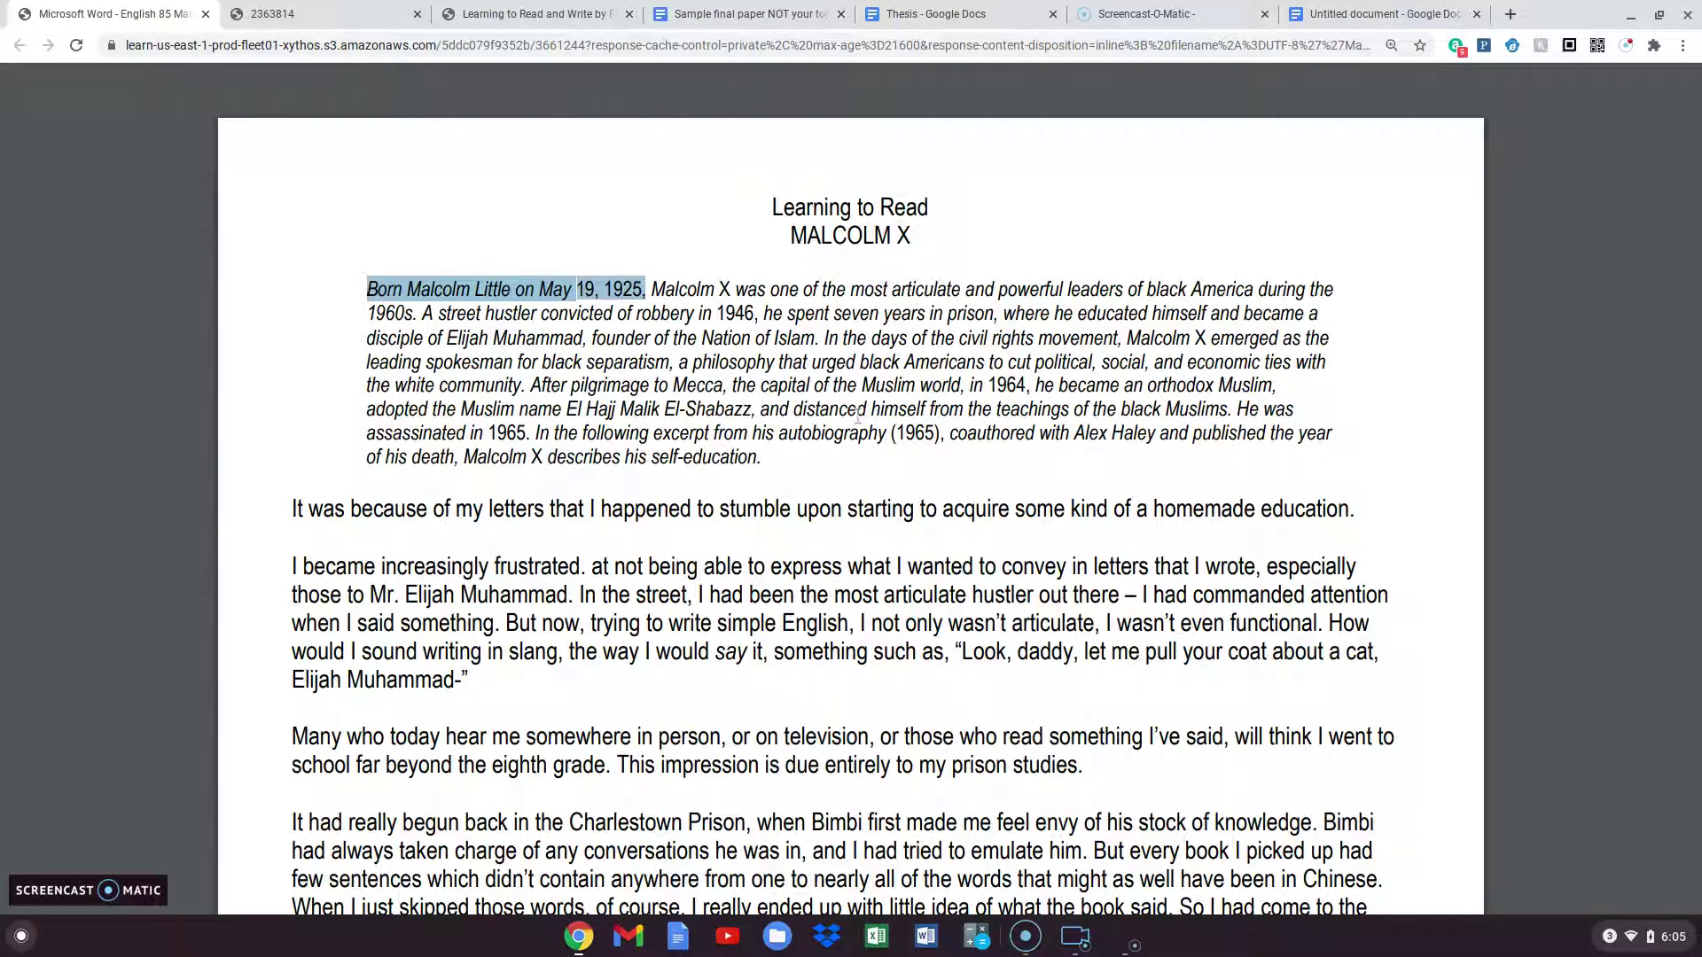
- Review the Malcolm X paragraph's first supporting sentence in the untitled document, examining the paraphrased birth year and its page citation
click(1387, 15)
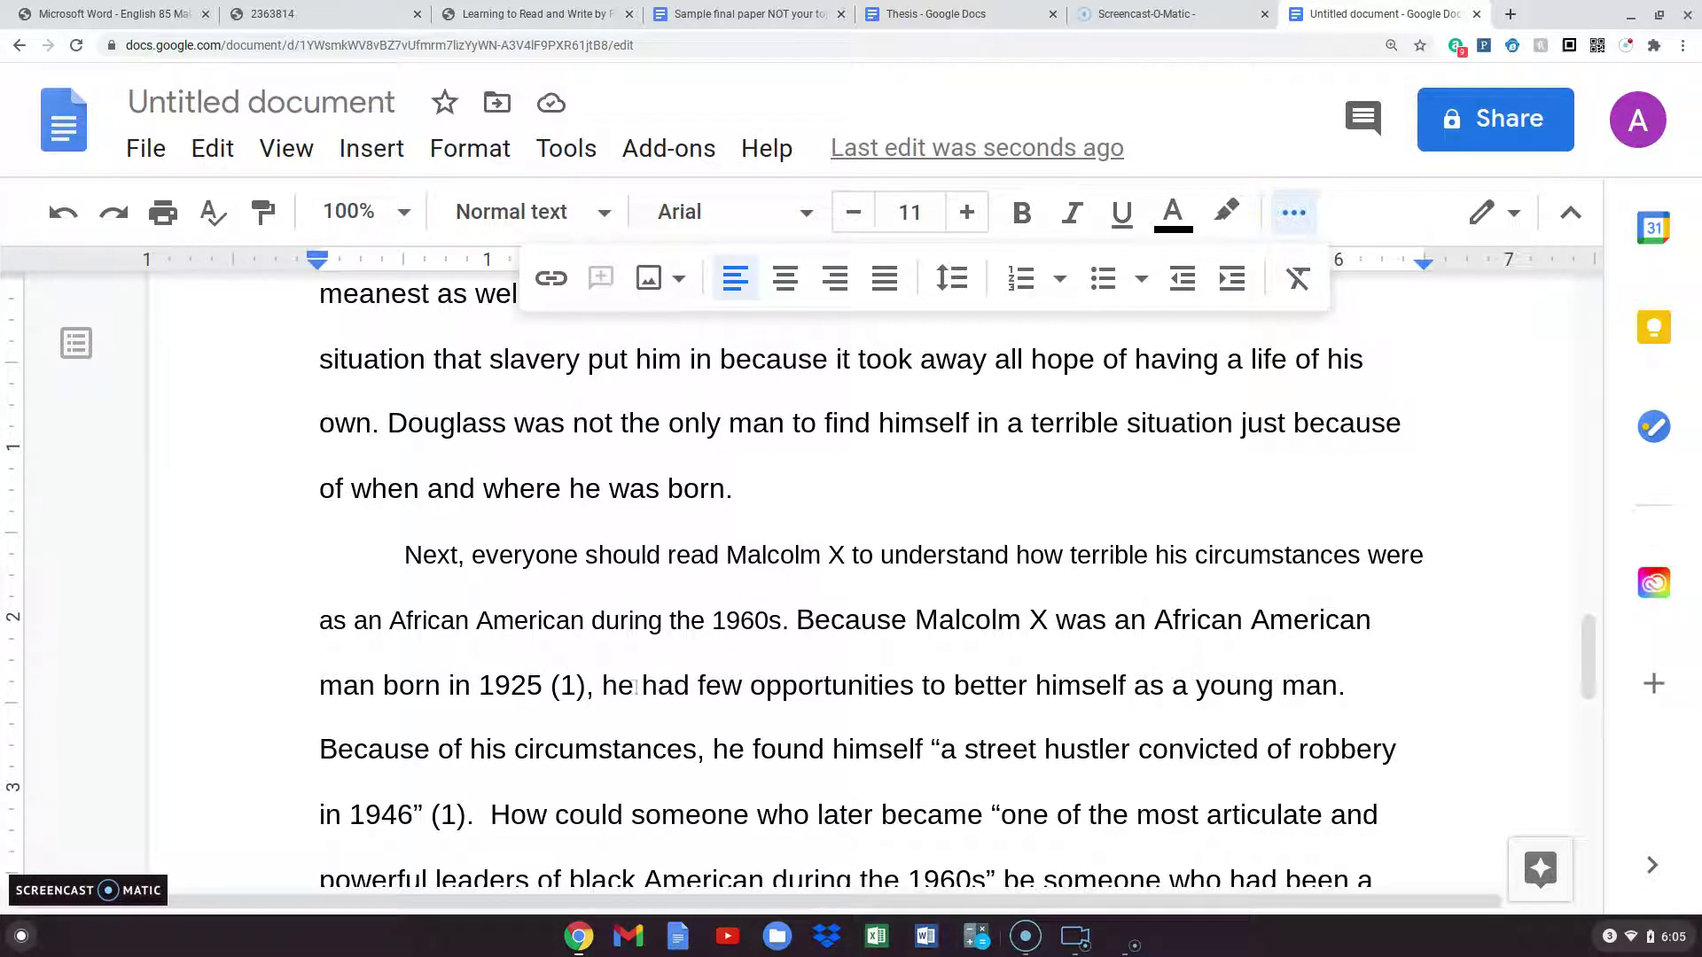
drag(600, 683, 713, 680)
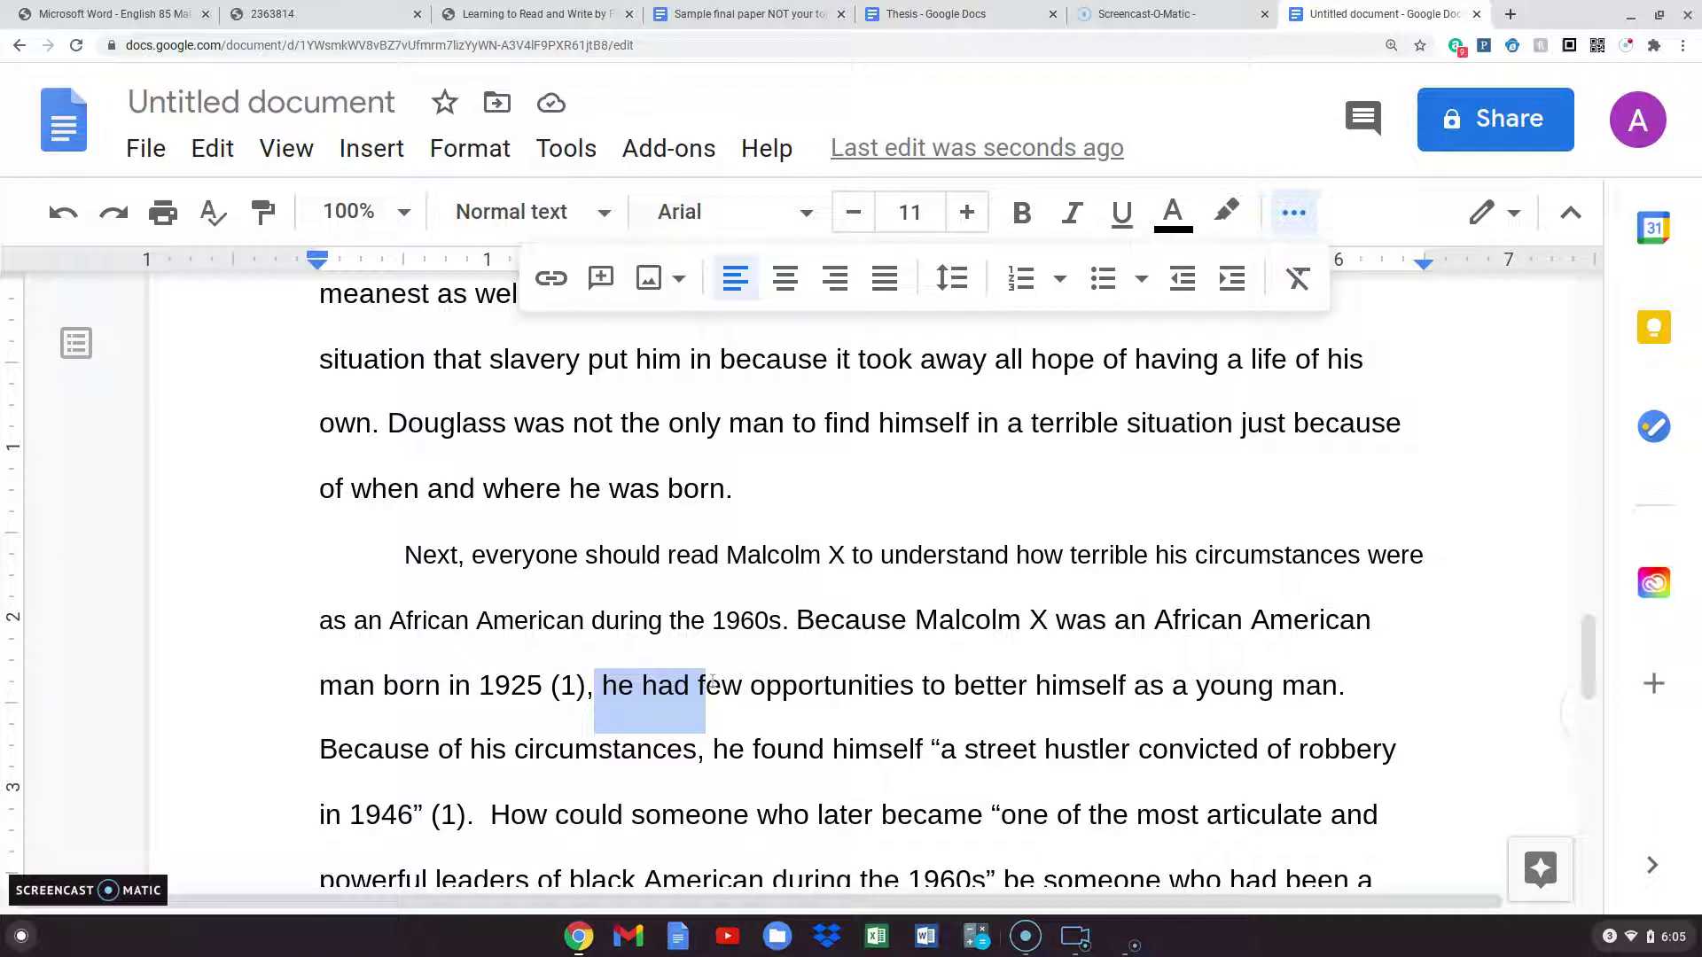
click(878, 620)
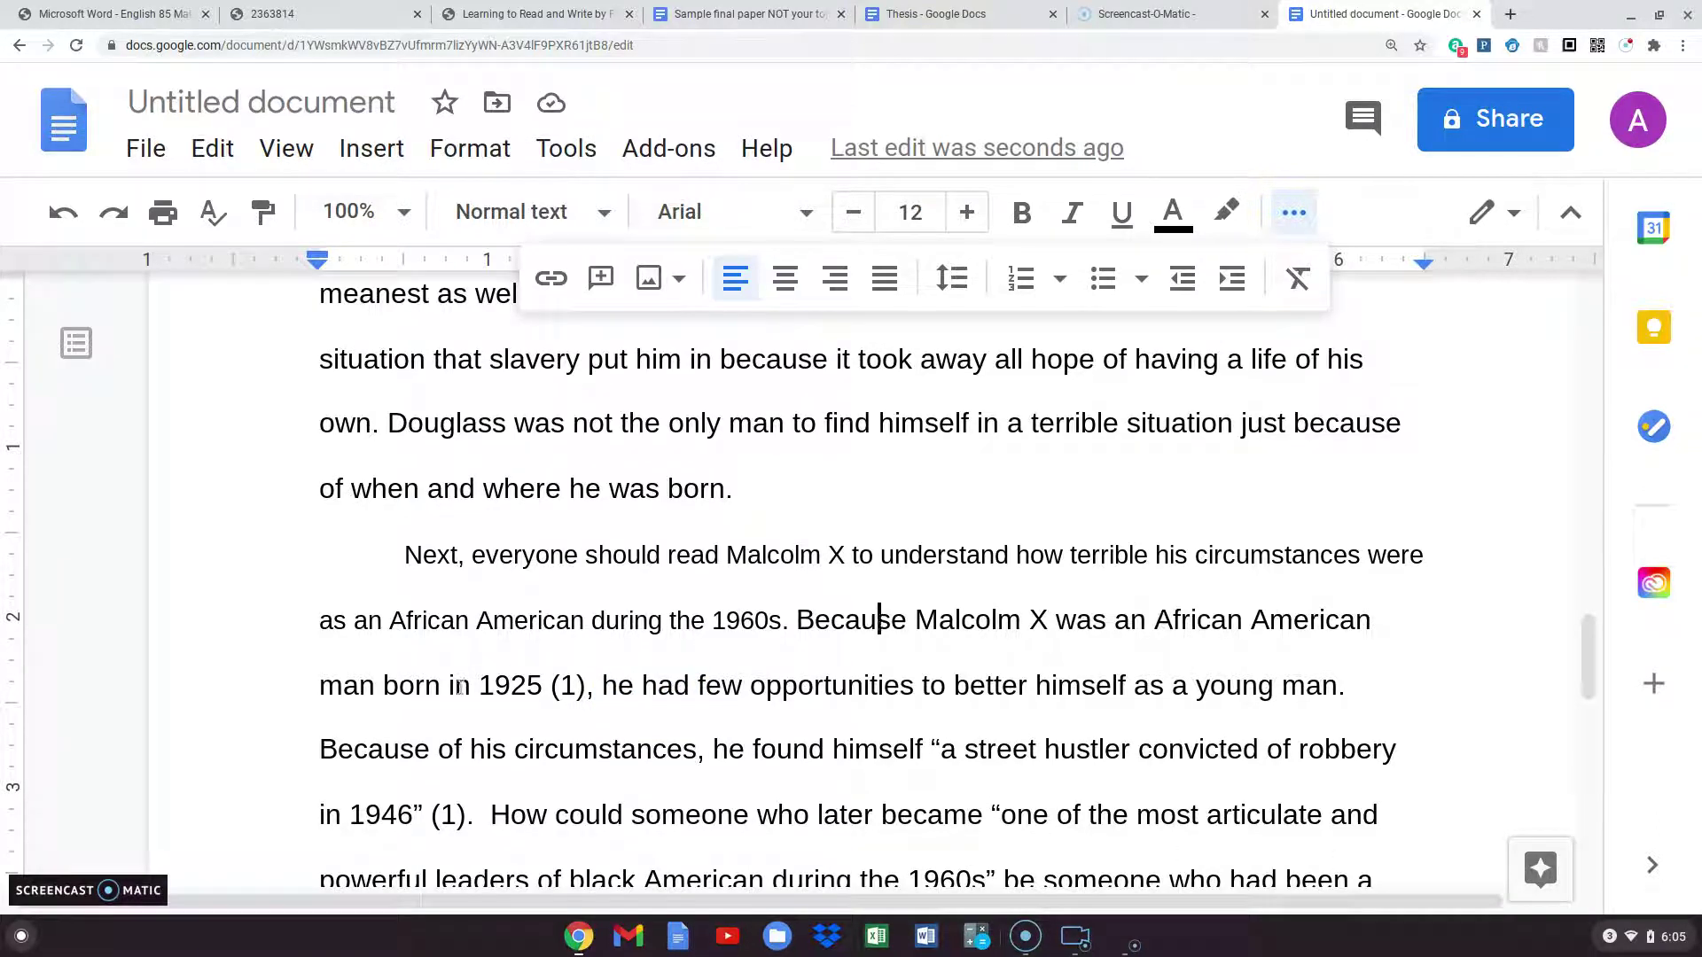
drag(359, 687, 576, 683)
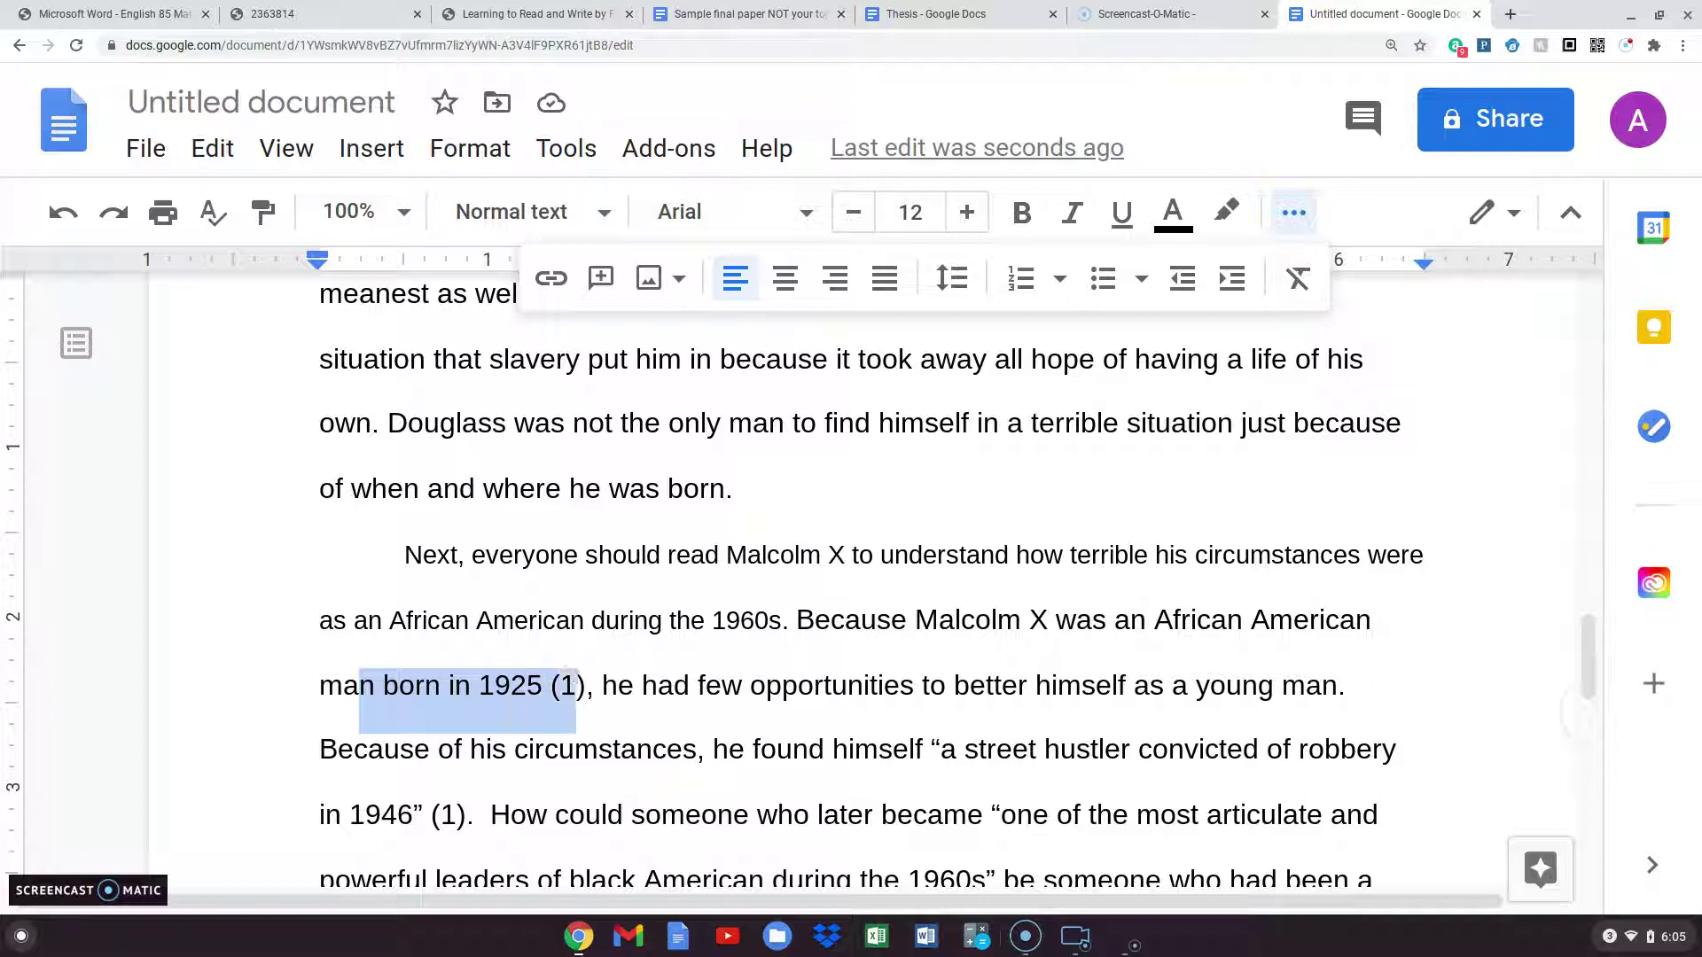
click(669, 687)
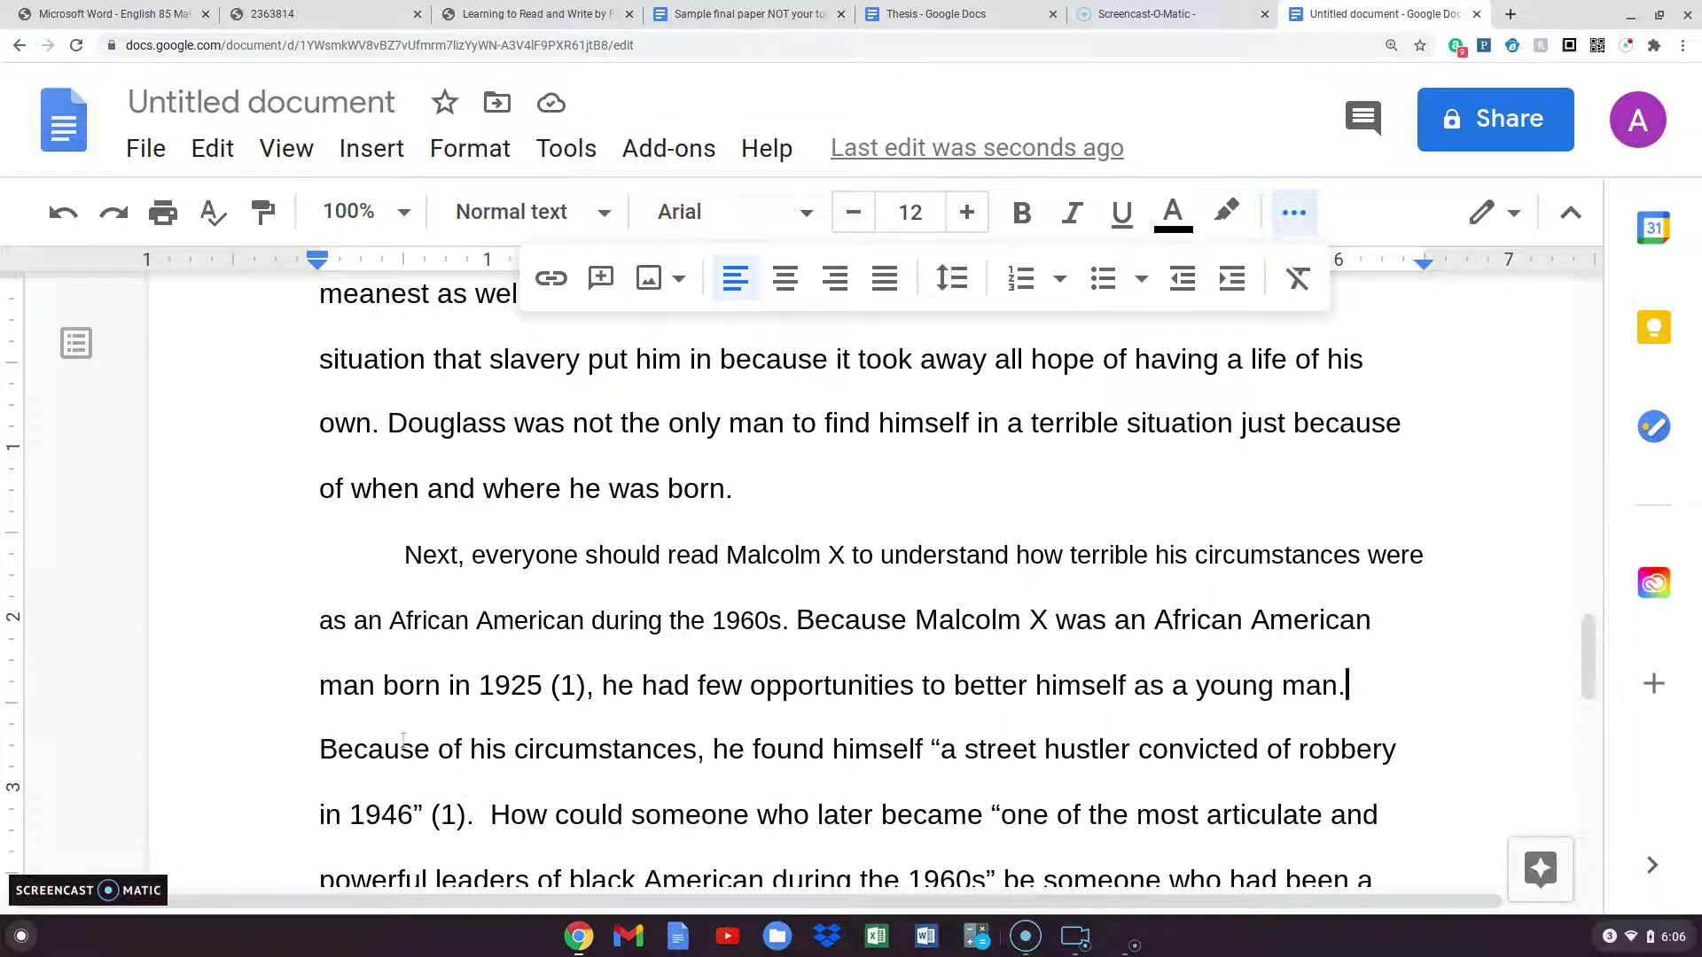
- Add the page citation (1) after the quotation ending "during the 1960s" in the Malcolm X paragraph
scroll(429, 789, down, 2)
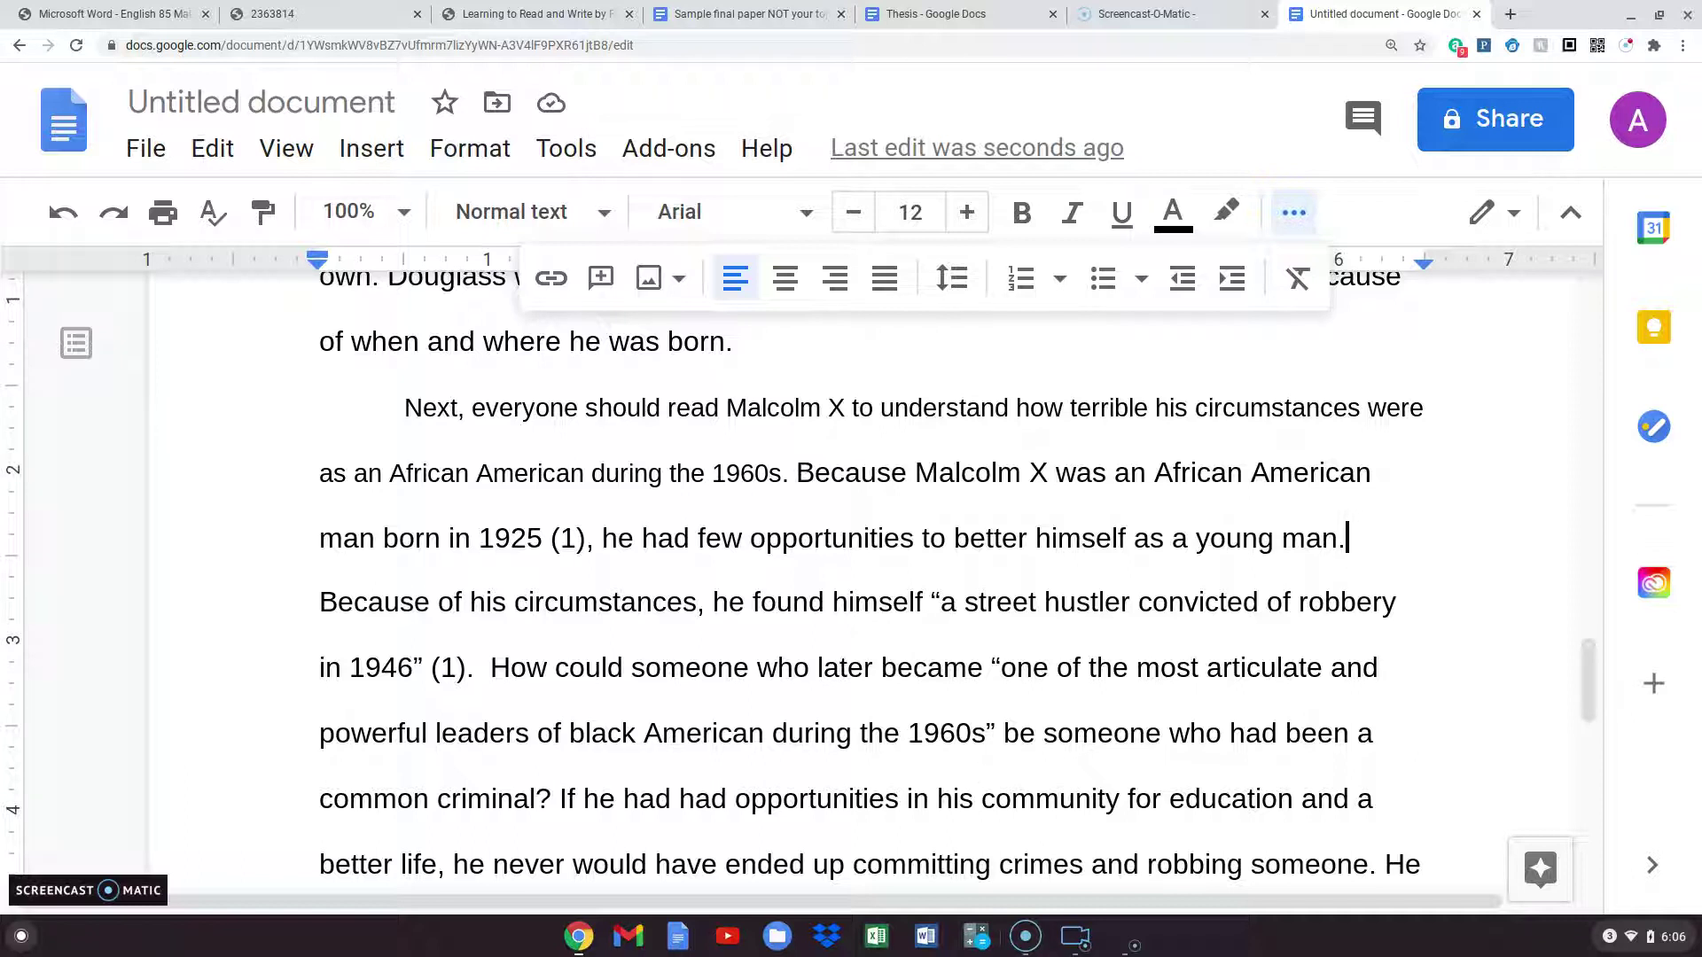
click(998, 732)
text(()
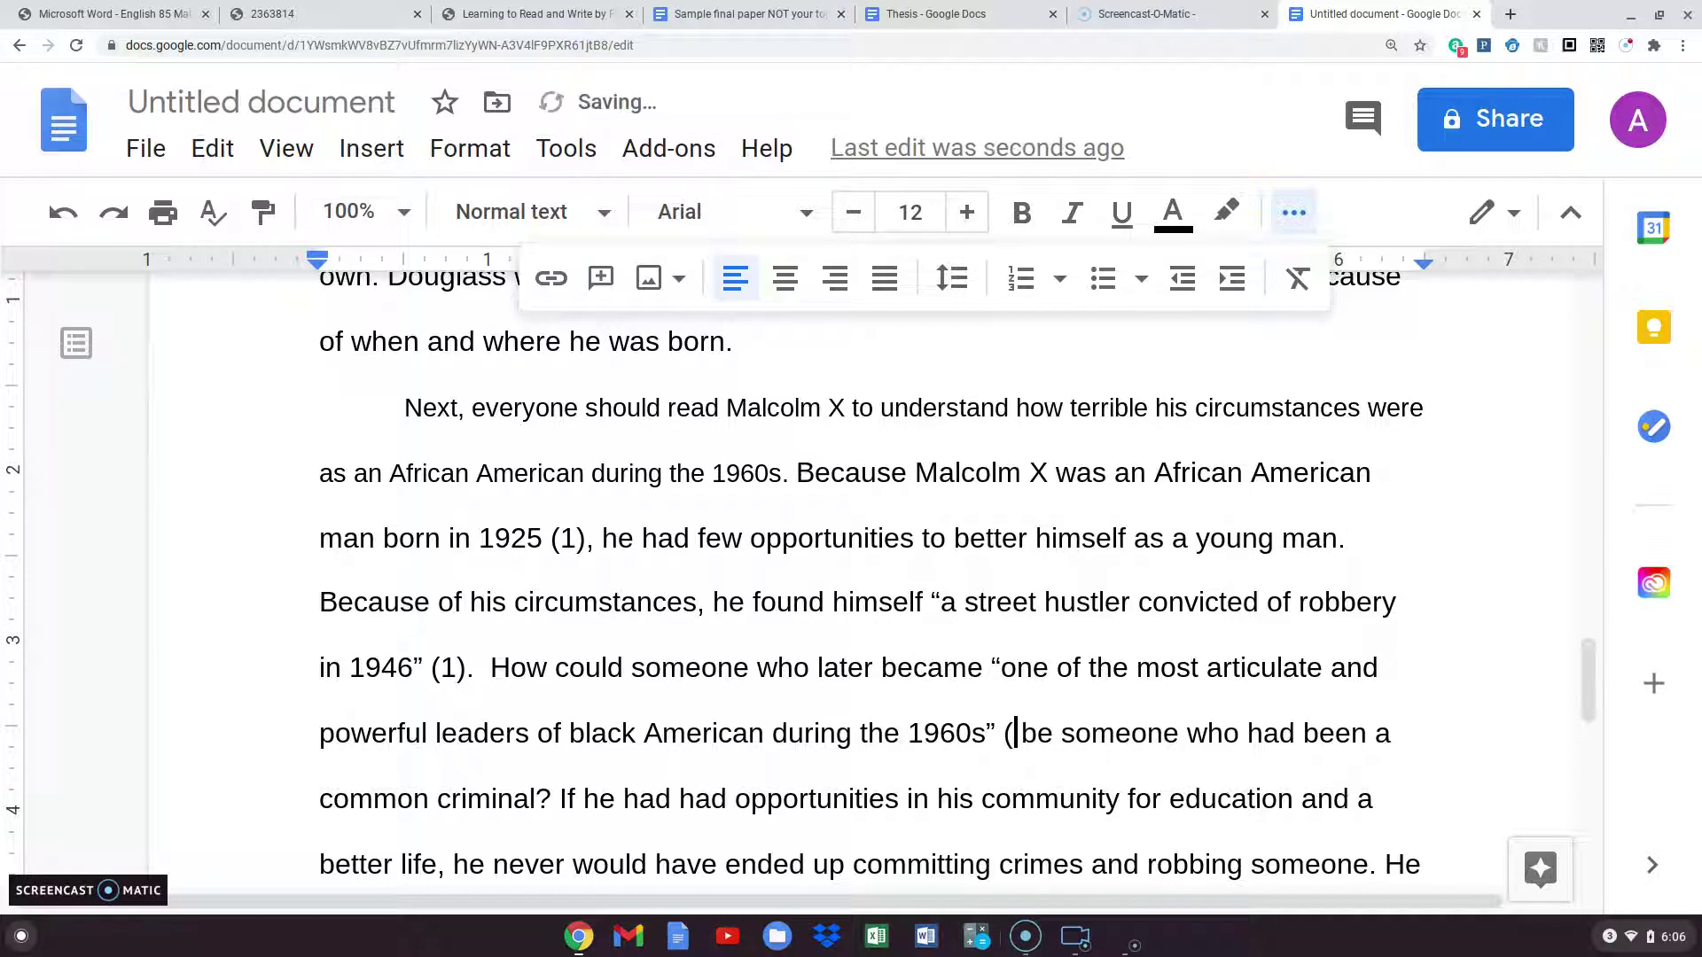
text(1)
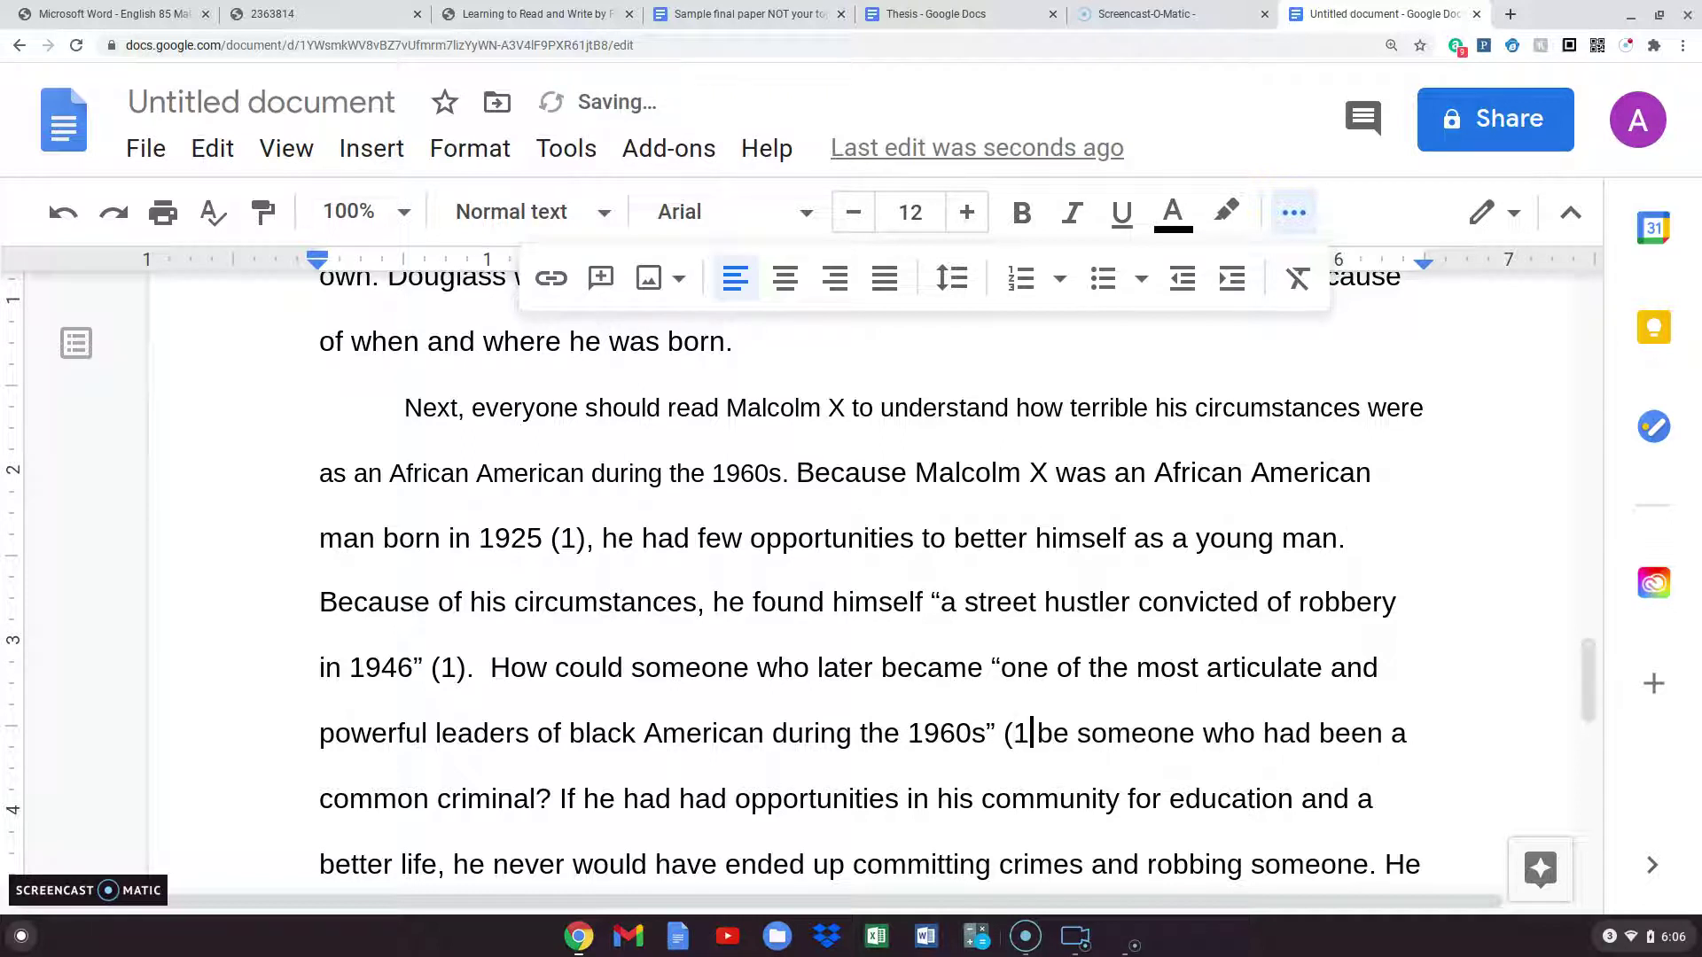
text())
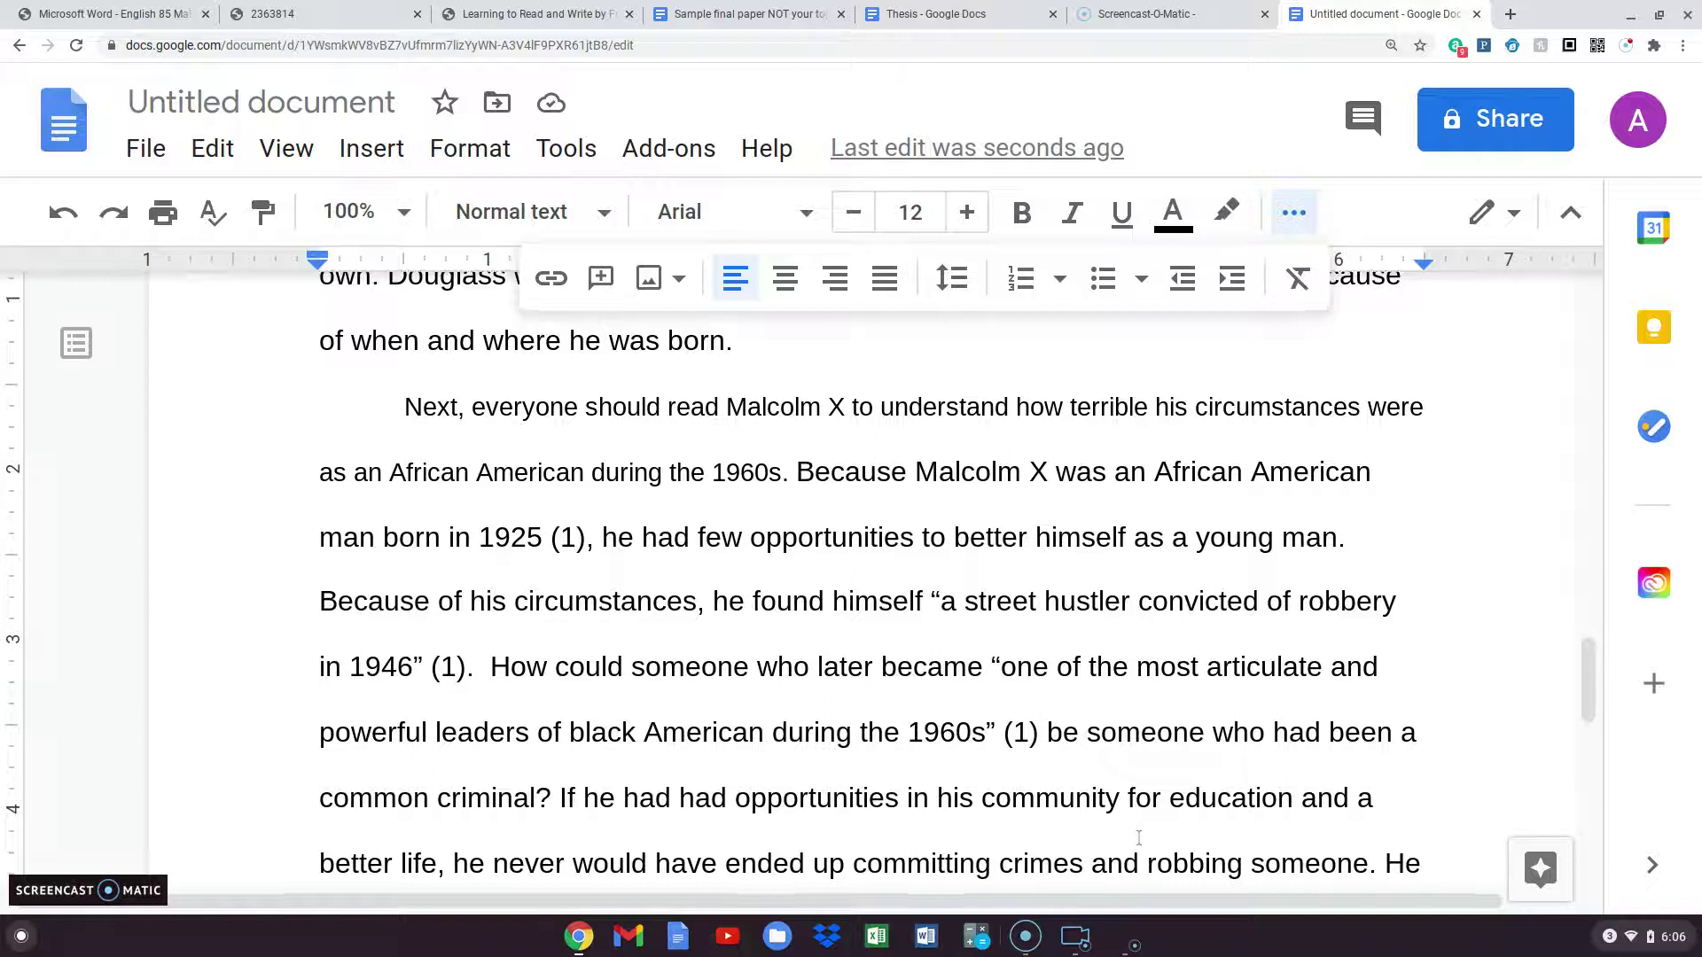
- Review the rest of the Malcolm X paragraph, examining the evidence about his self-education and its page citations
scroll(1113, 680, down, 3)
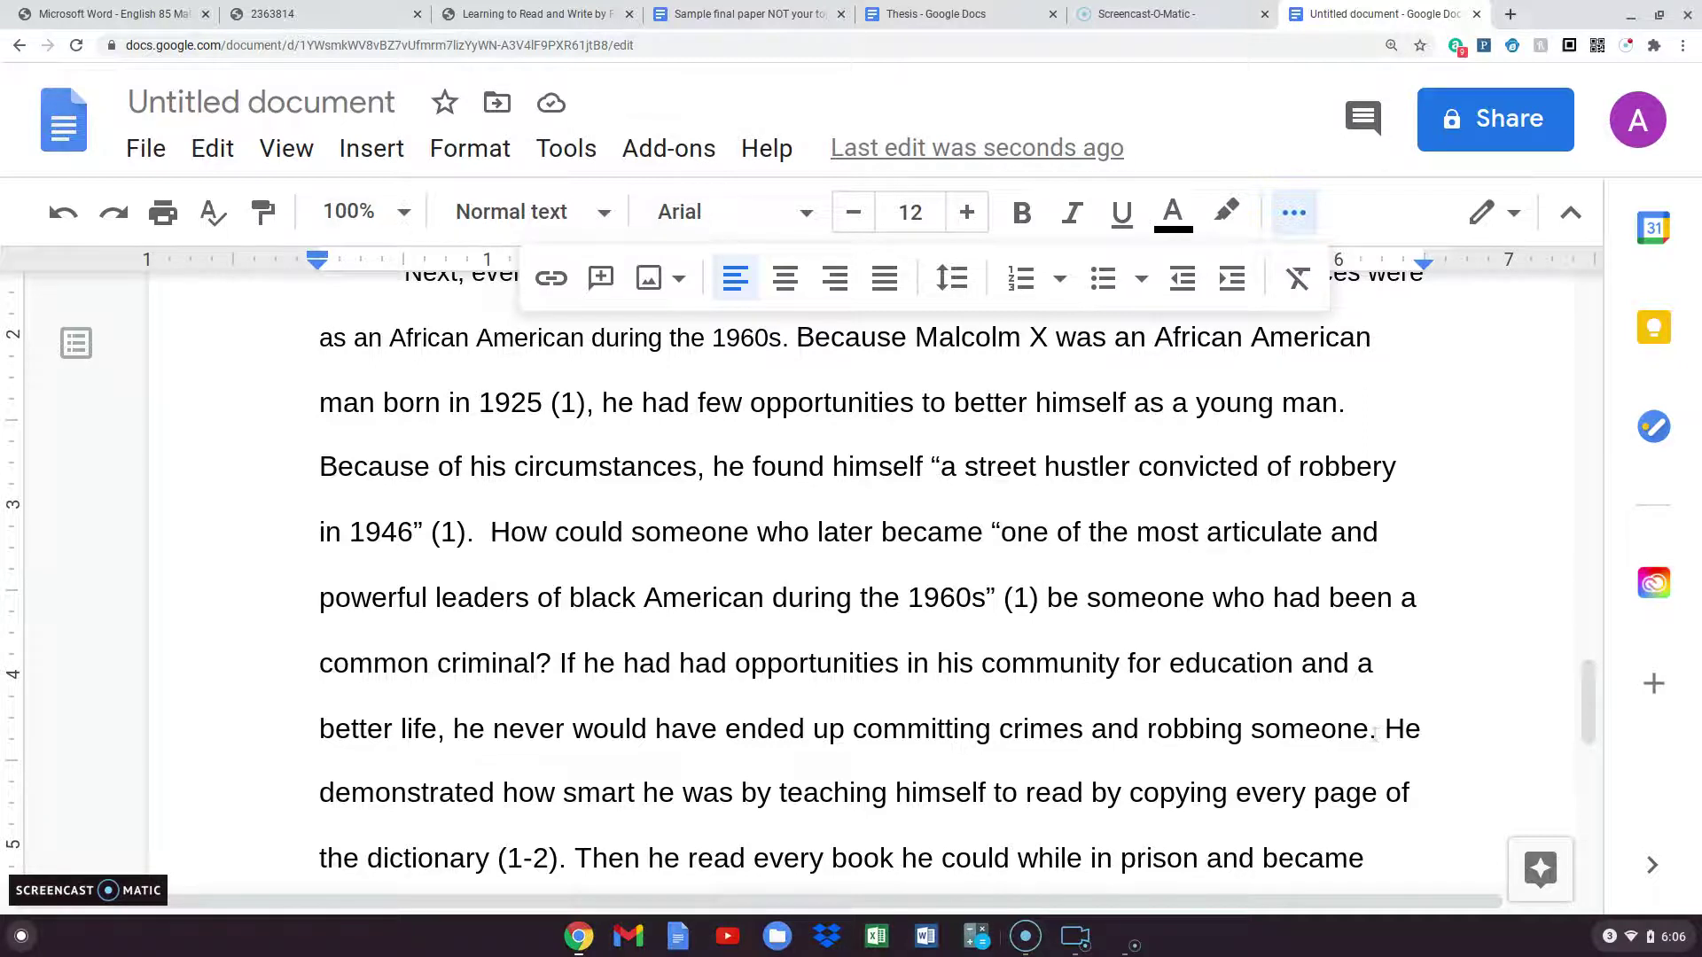
click(1379, 730)
scroll(1379, 730, down, 2)
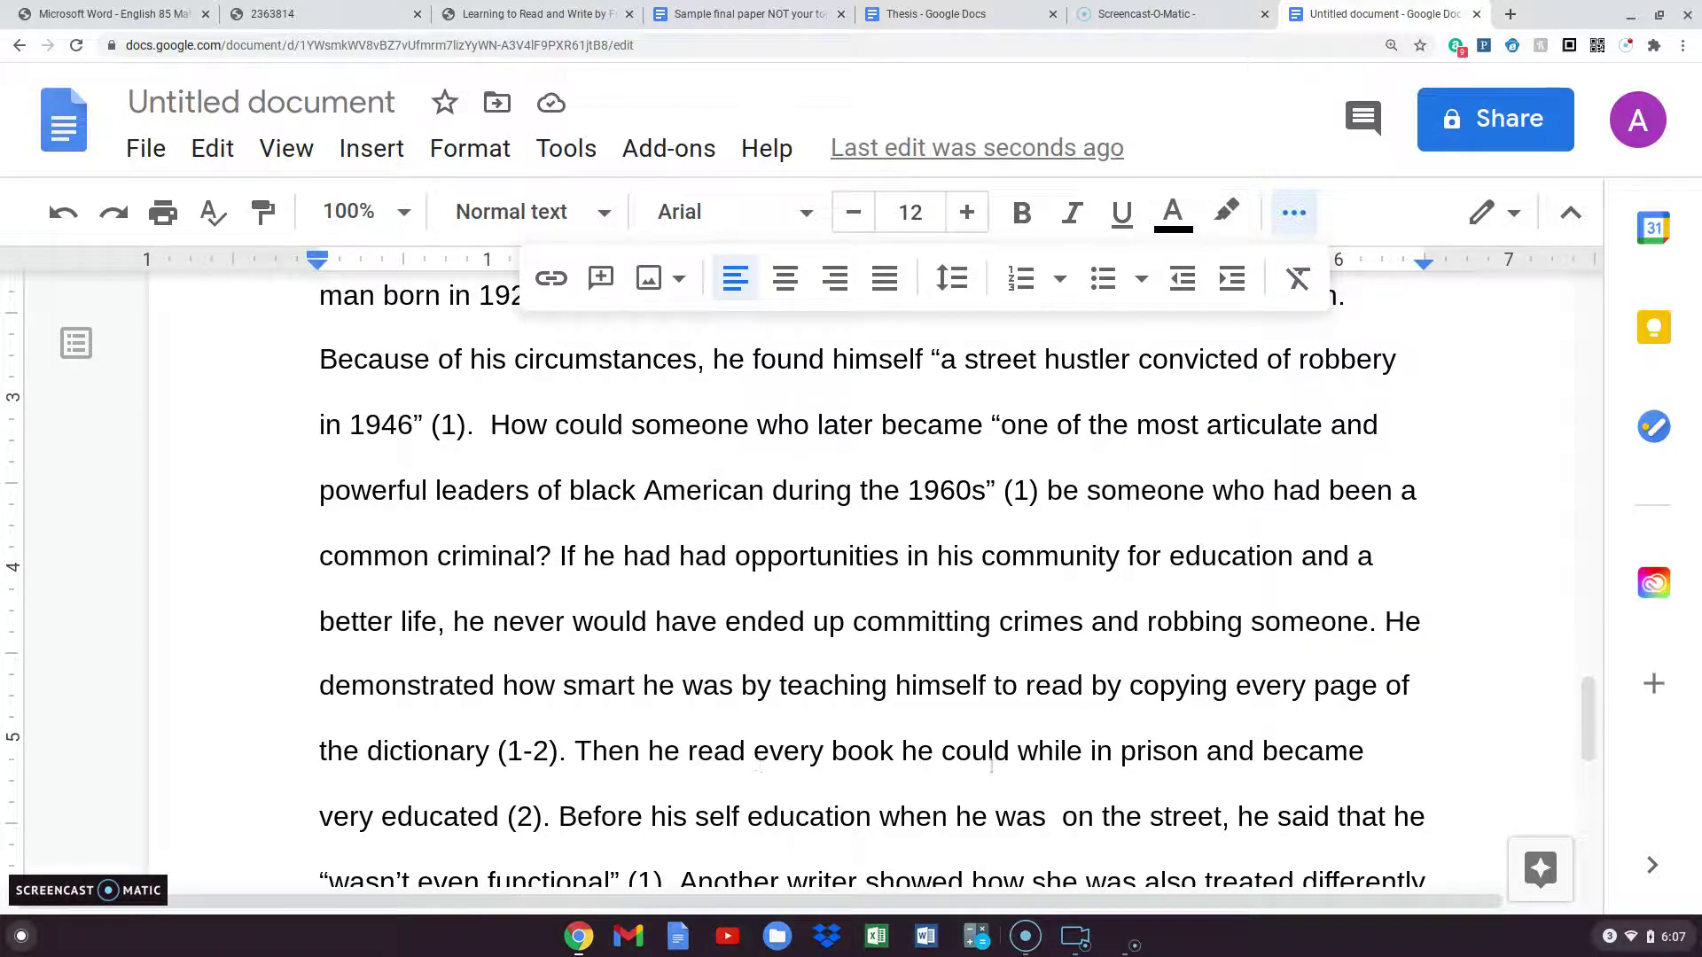
scroll(524, 758, down, 2)
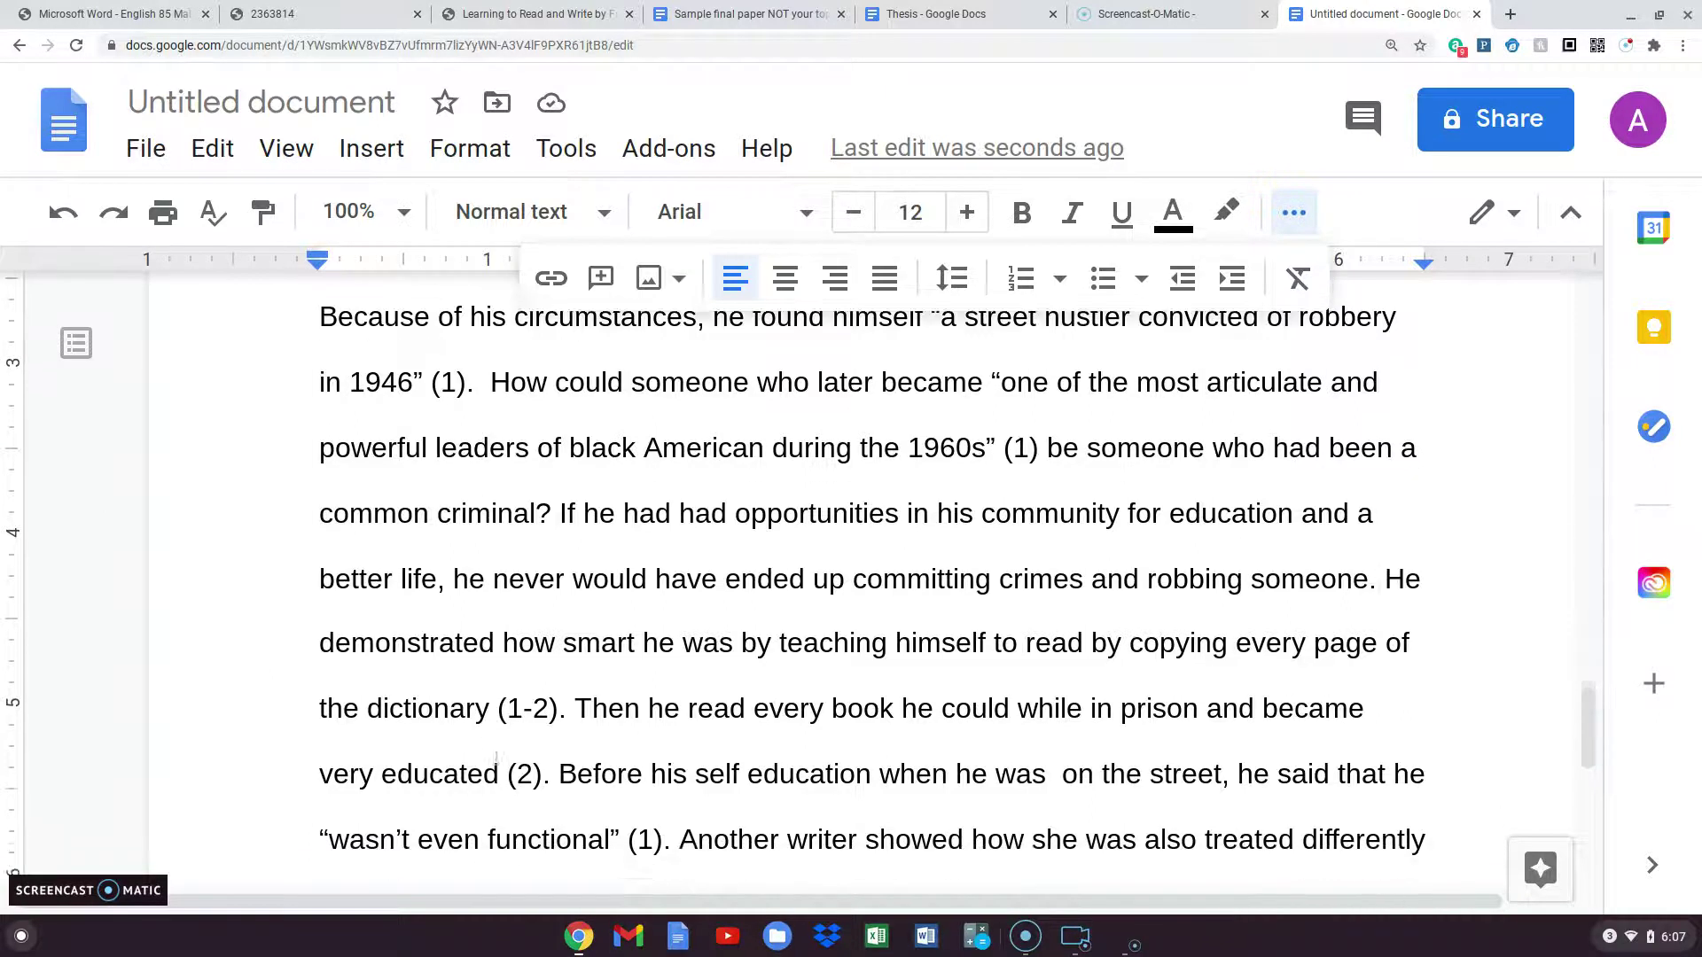